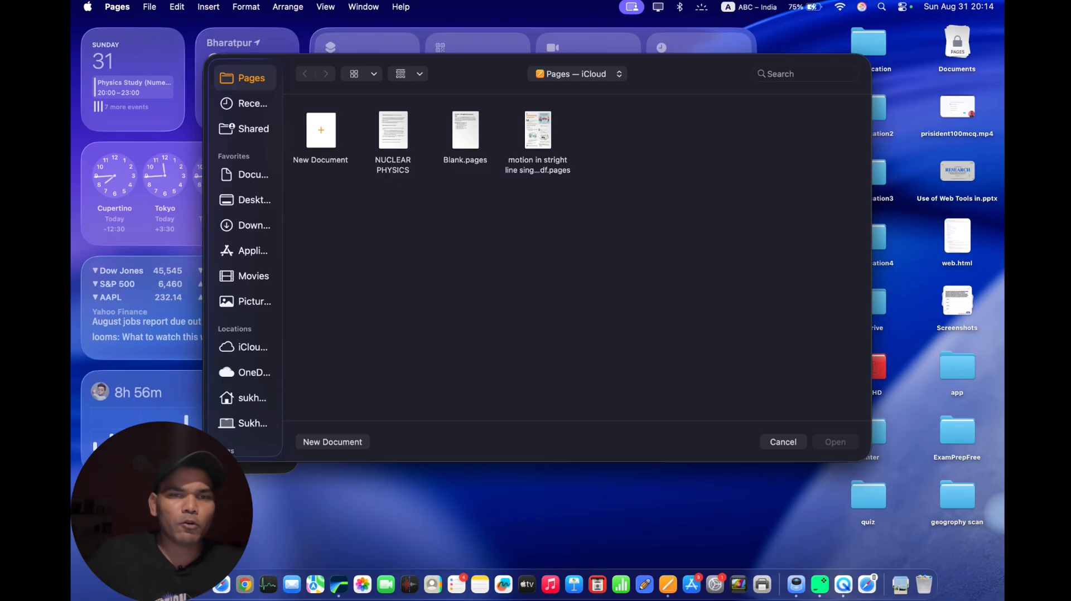
Start a new document and select the Research Paper template among the recent templates.
click(362, 443)
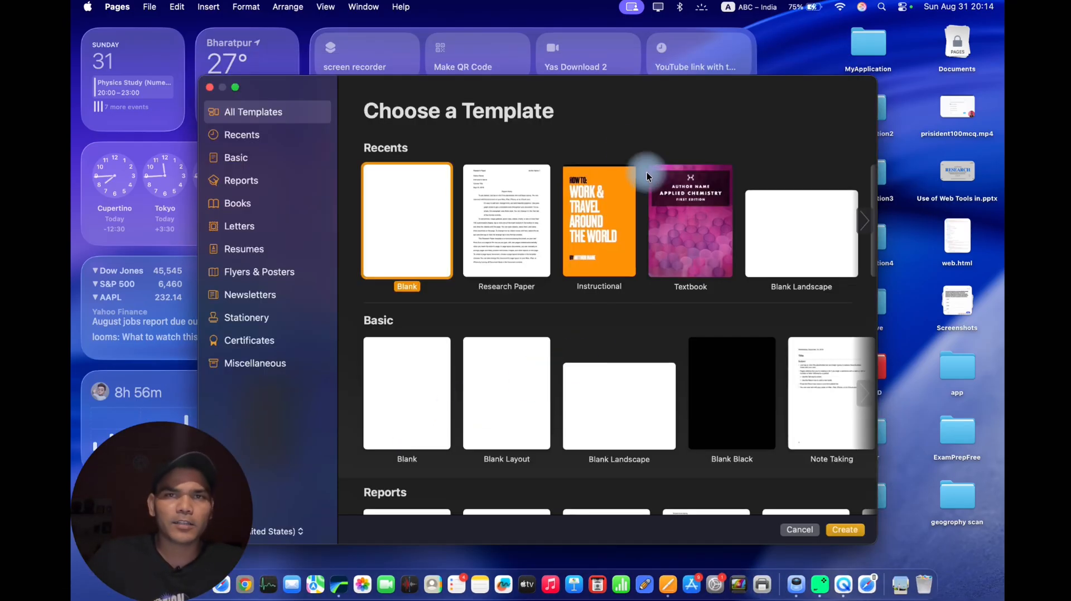
drag(639, 88, 610, 52)
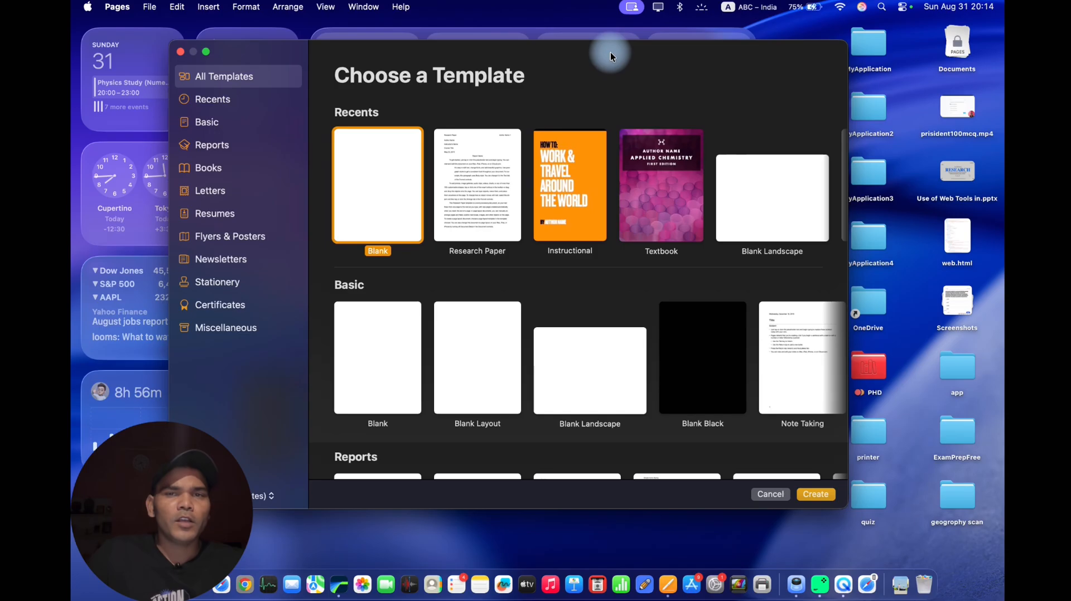
click(485, 209)
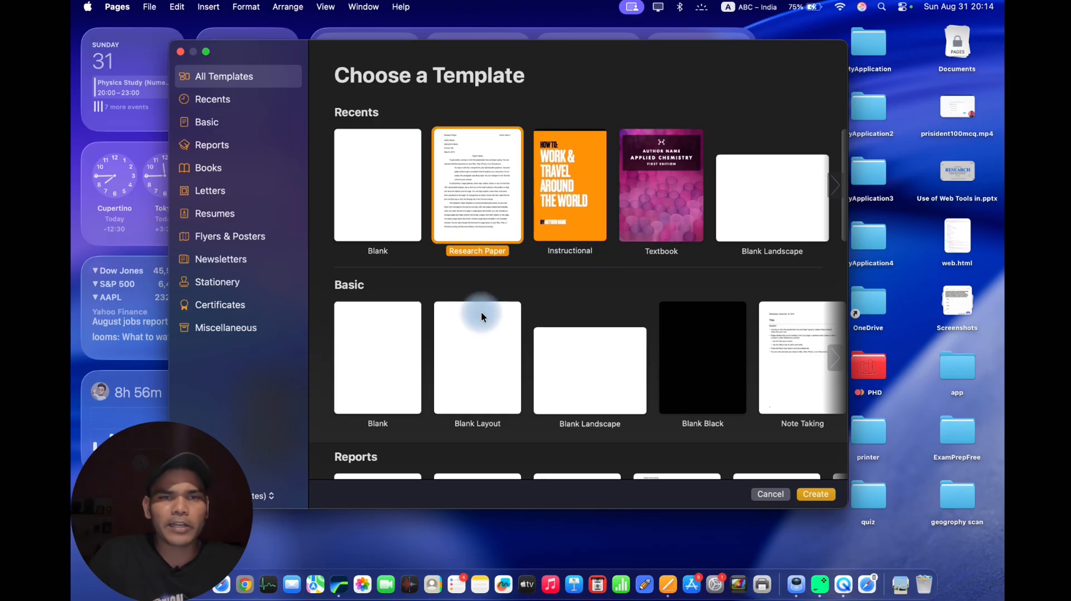
Look through the available template categories, from reports and books to resumes, flyers, newsletters, cards and envelopes.
scroll(480, 313, down, 3)
scroll(455, 324, down, 5)
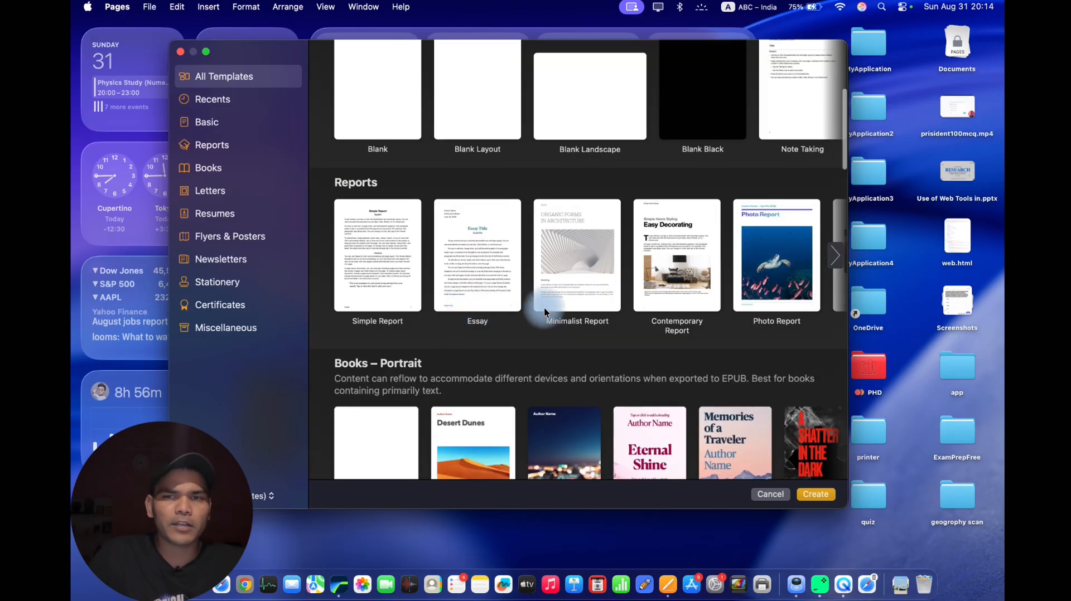
scroll(571, 303, down, 3)
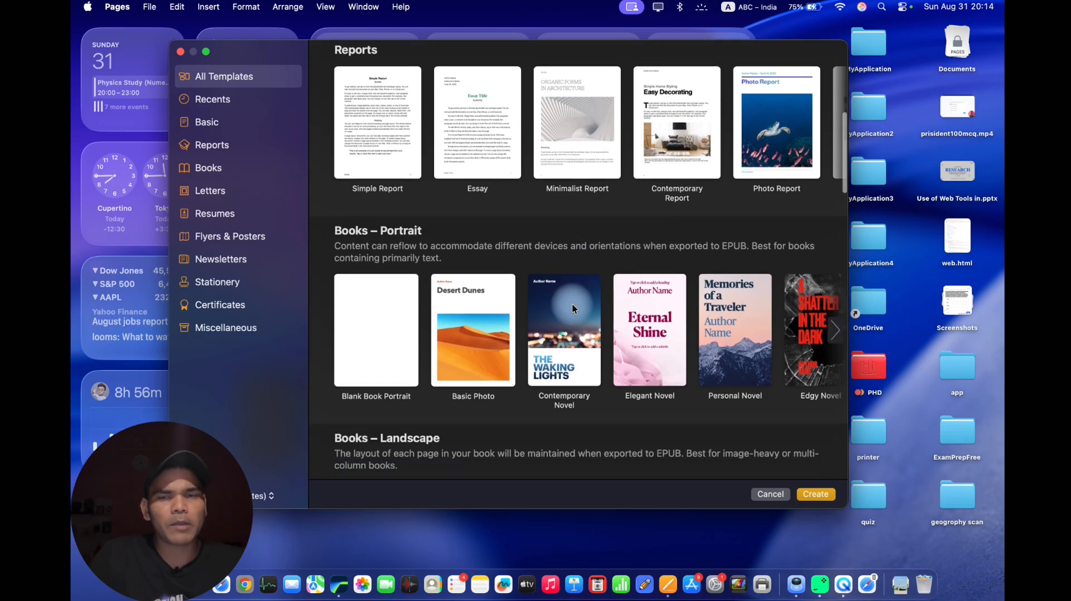
scroll(572, 303, down, 10)
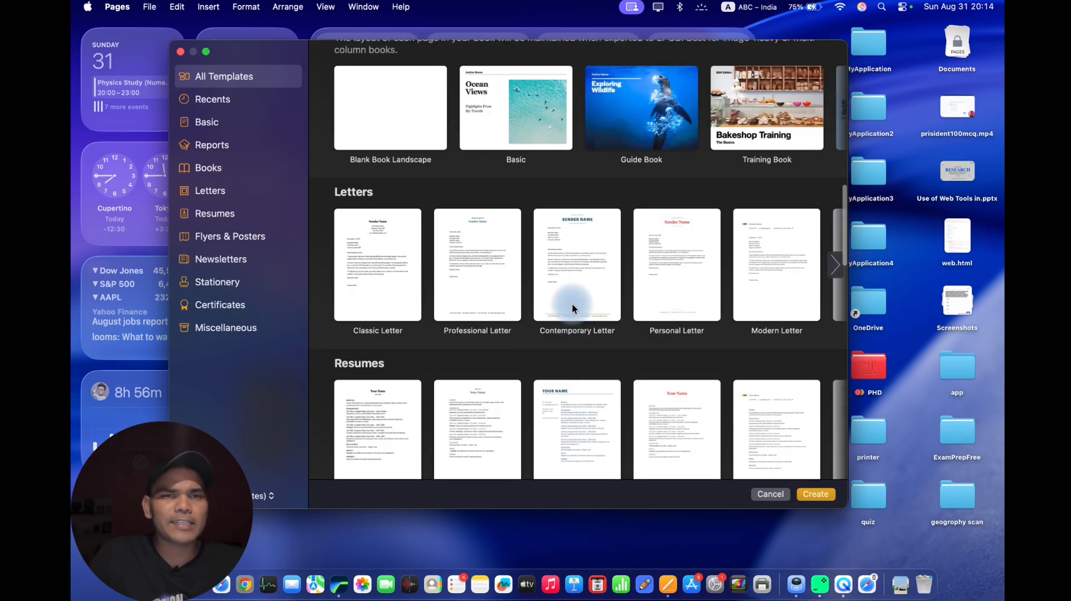
scroll(572, 303, up, 1)
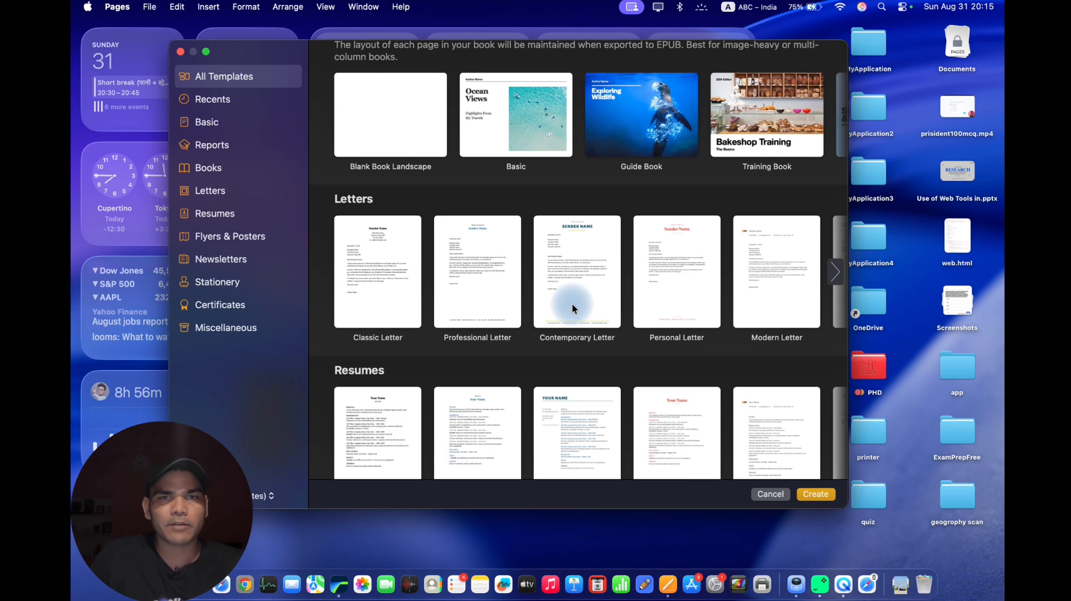
scroll(463, 360, down, 4)
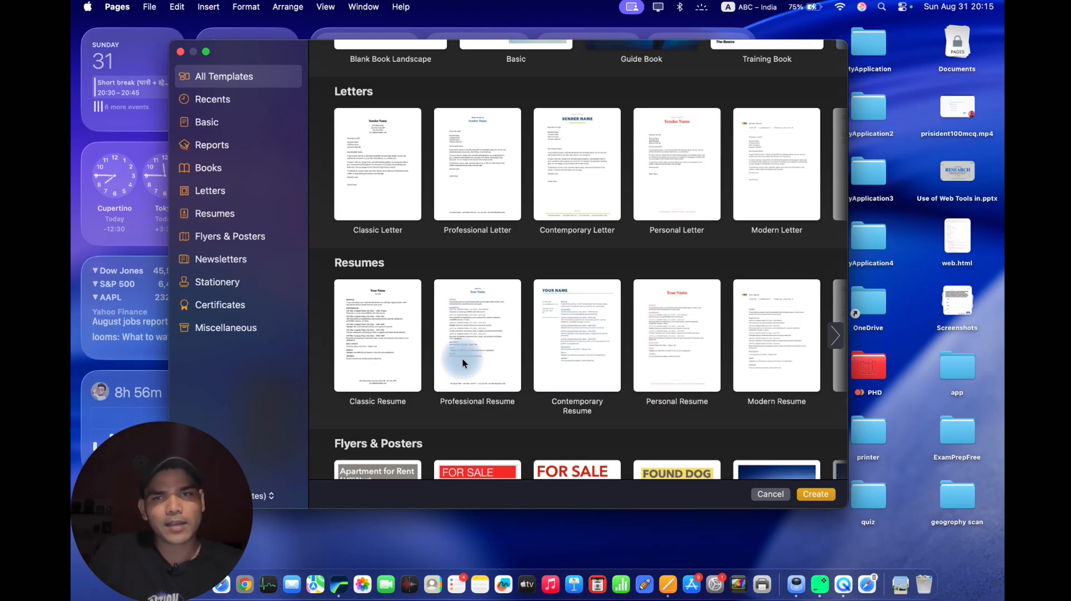
scroll(462, 360, down, 5)
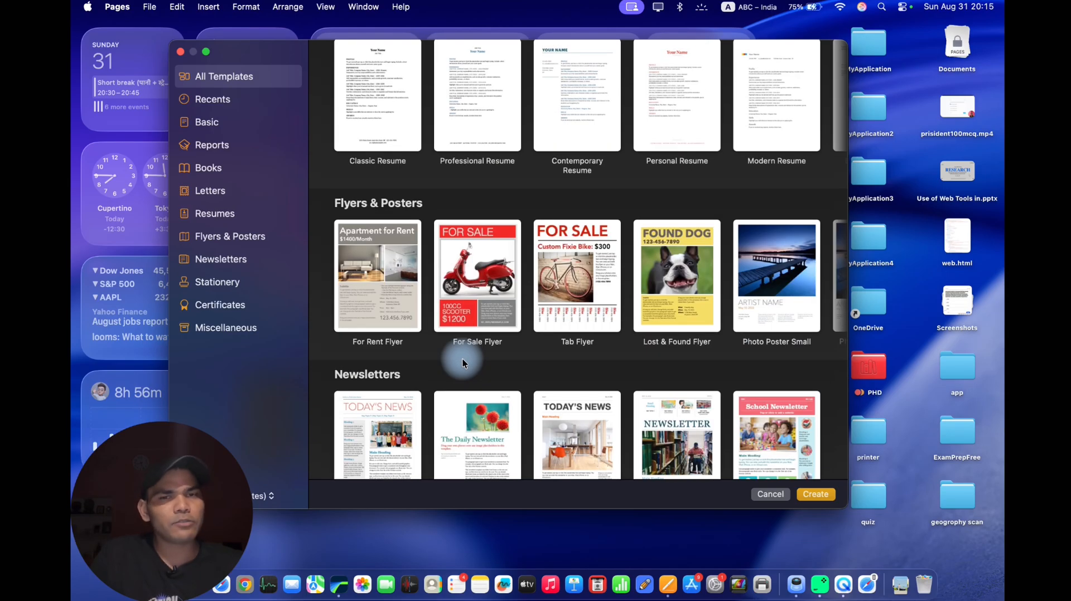
scroll(463, 359, down, 2)
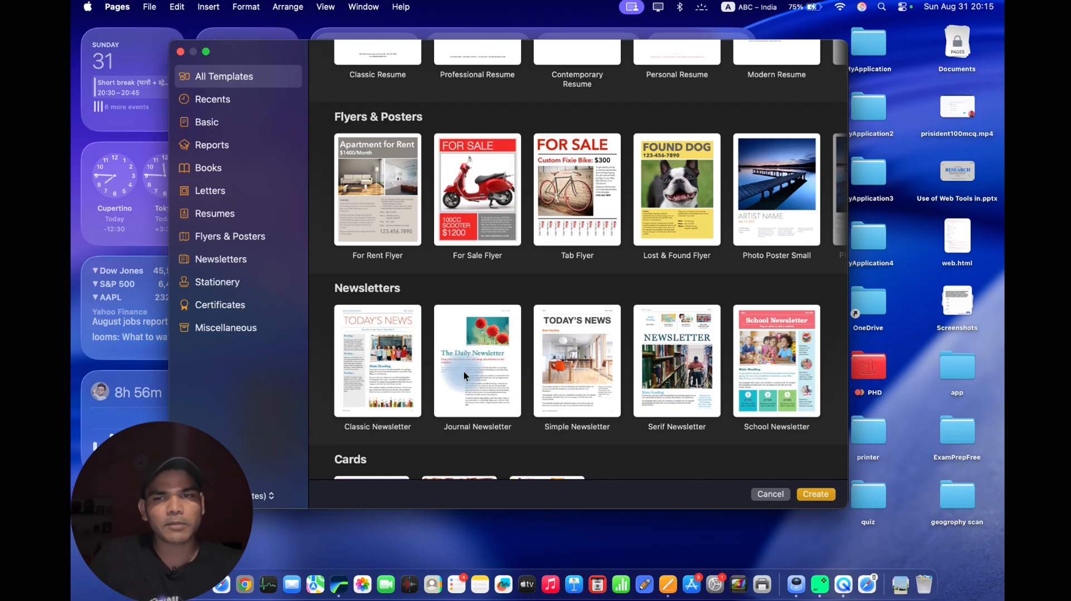
scroll(464, 371, down, 1)
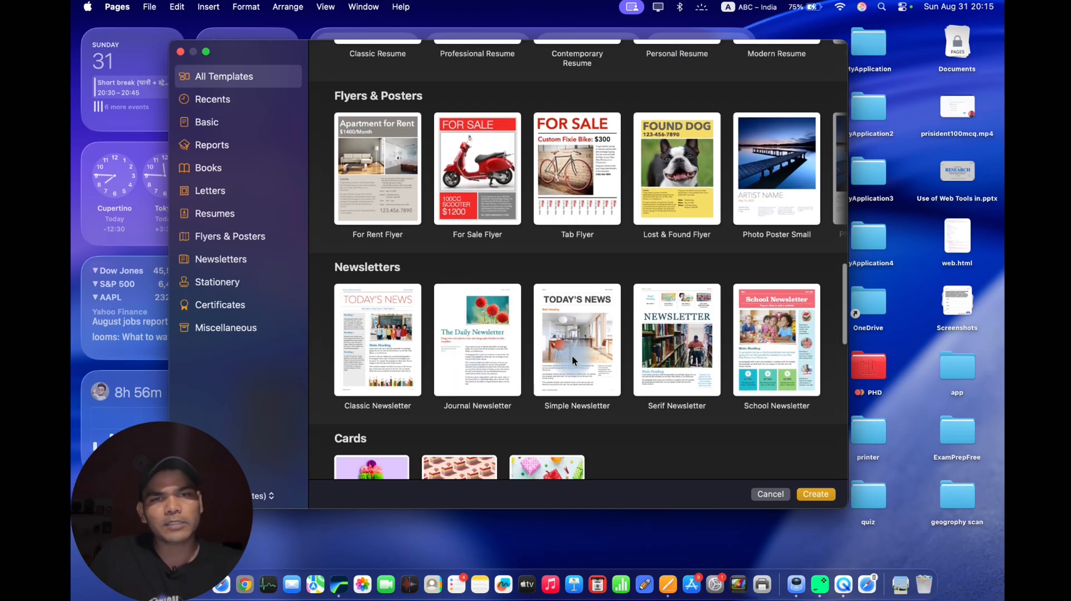
scroll(497, 364, down, 5)
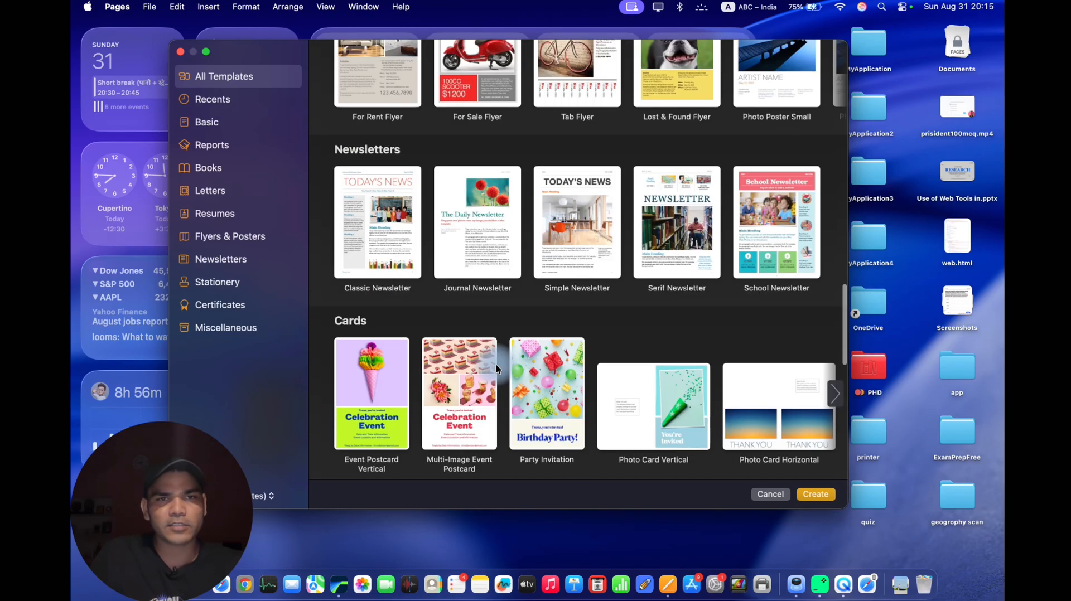
scroll(496, 364, down, 5)
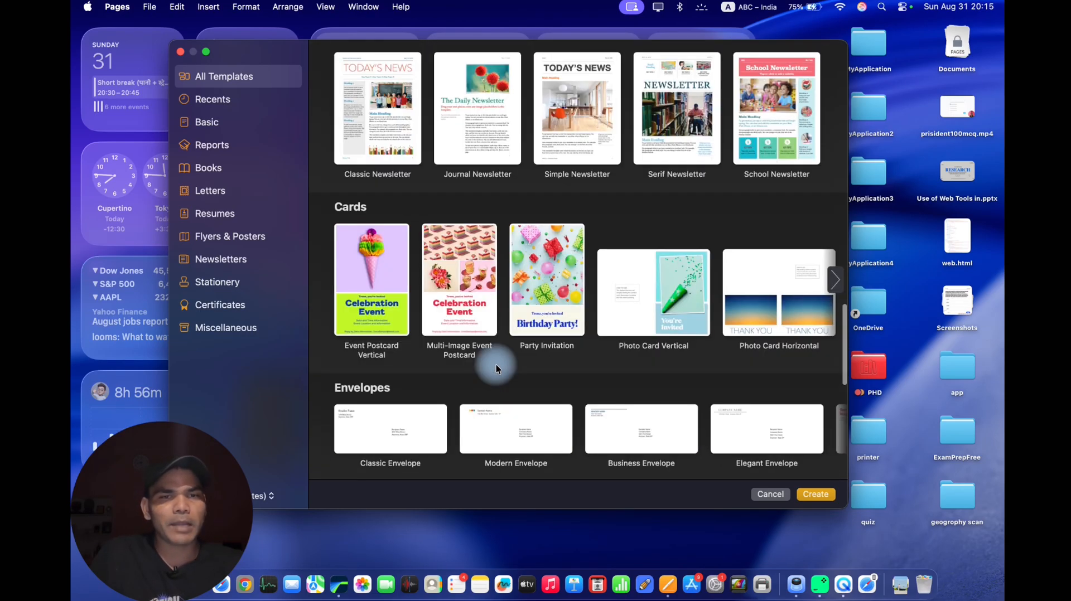
scroll(497, 366, up, 5)
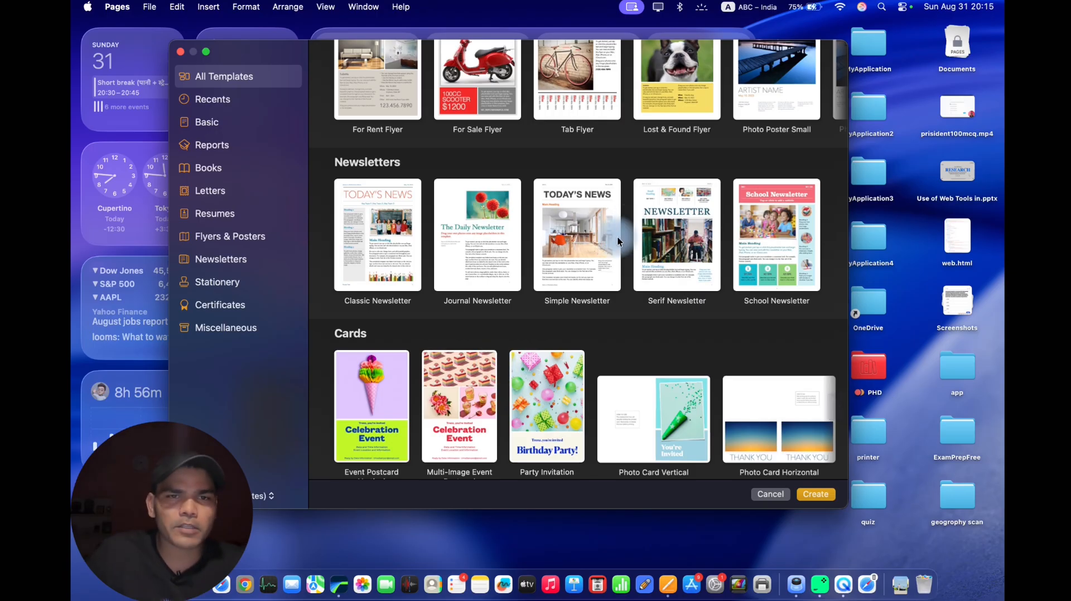
scroll(614, 241, up, 3)
scroll(610, 246, up, 8)
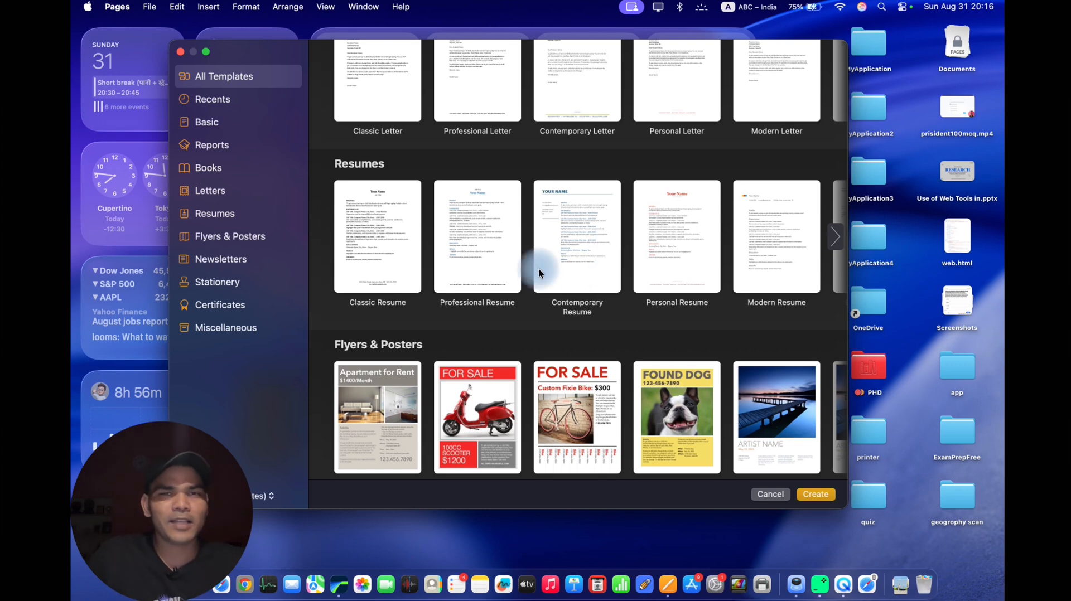
scroll(538, 273, up, 5)
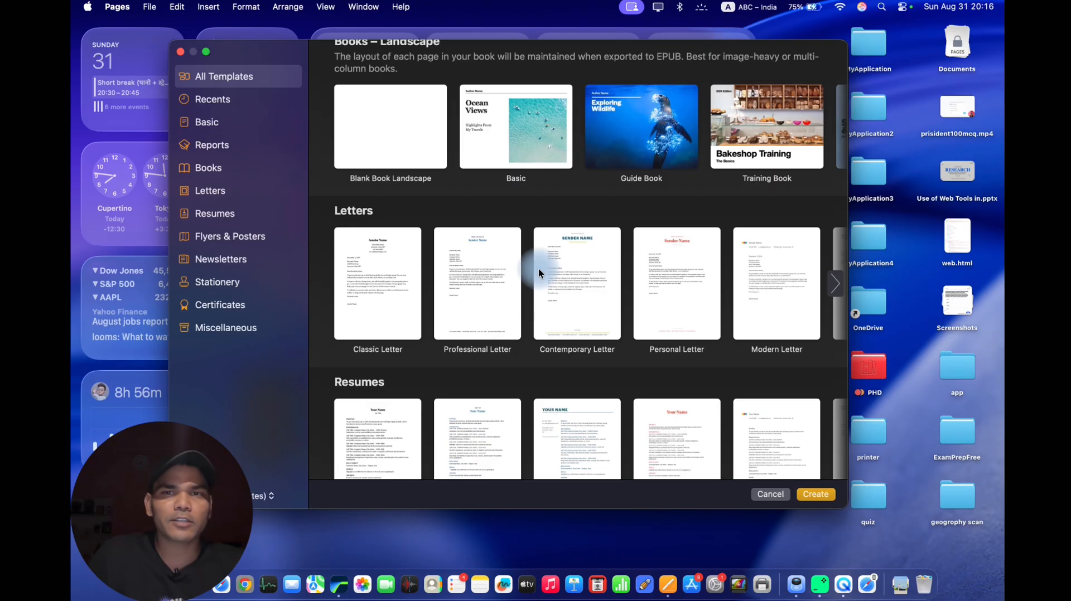
scroll(539, 272, up, 6)
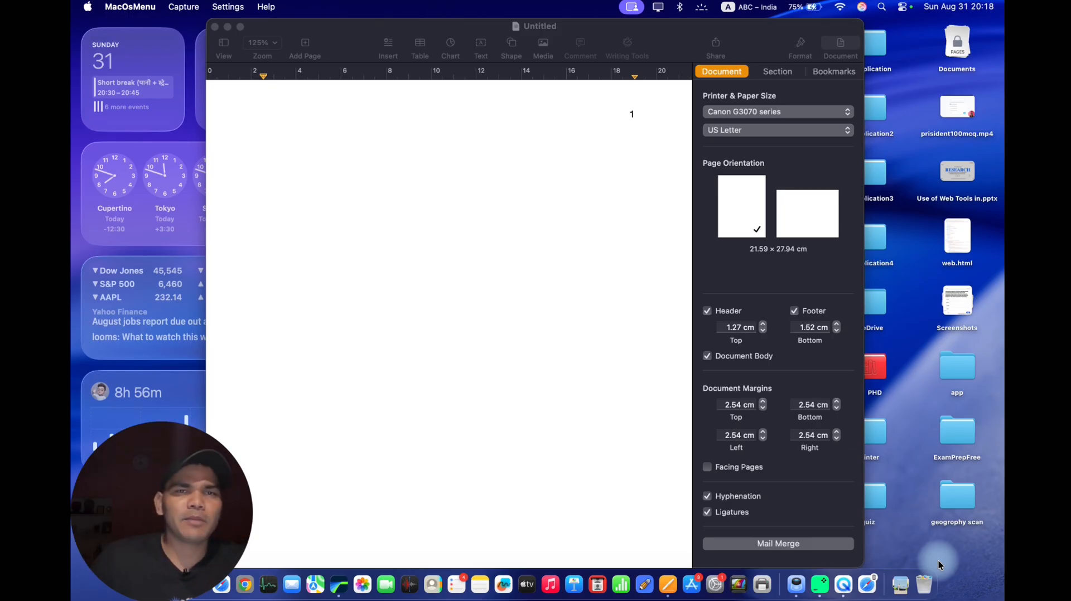
Undo the text deletions in the research paper document and deselect the restored placeholder text.
click(601, 358)
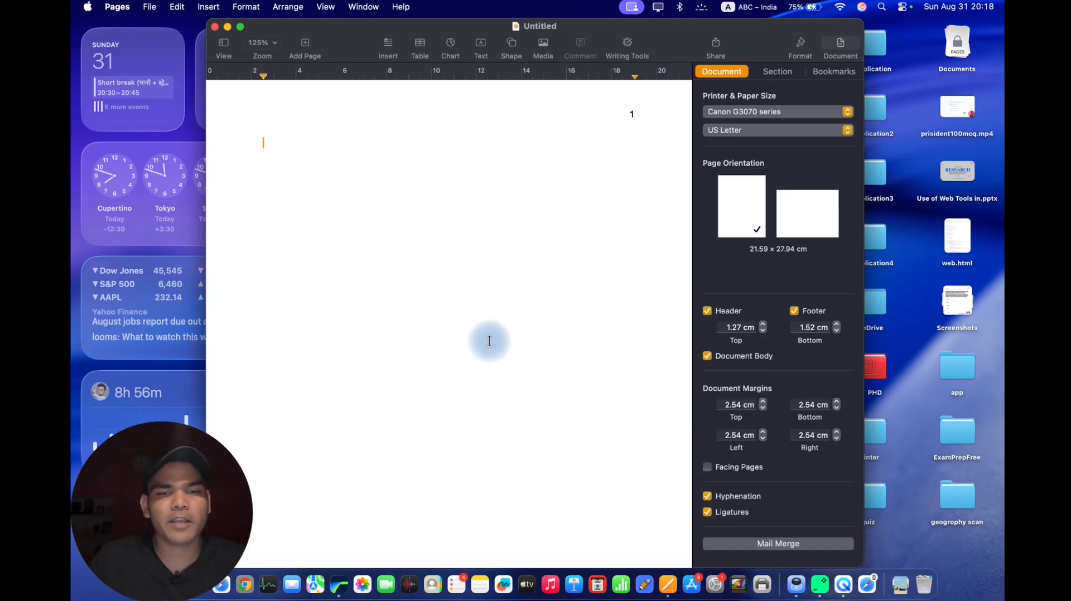
key(super+z)
key(super+z)
key(super+z)
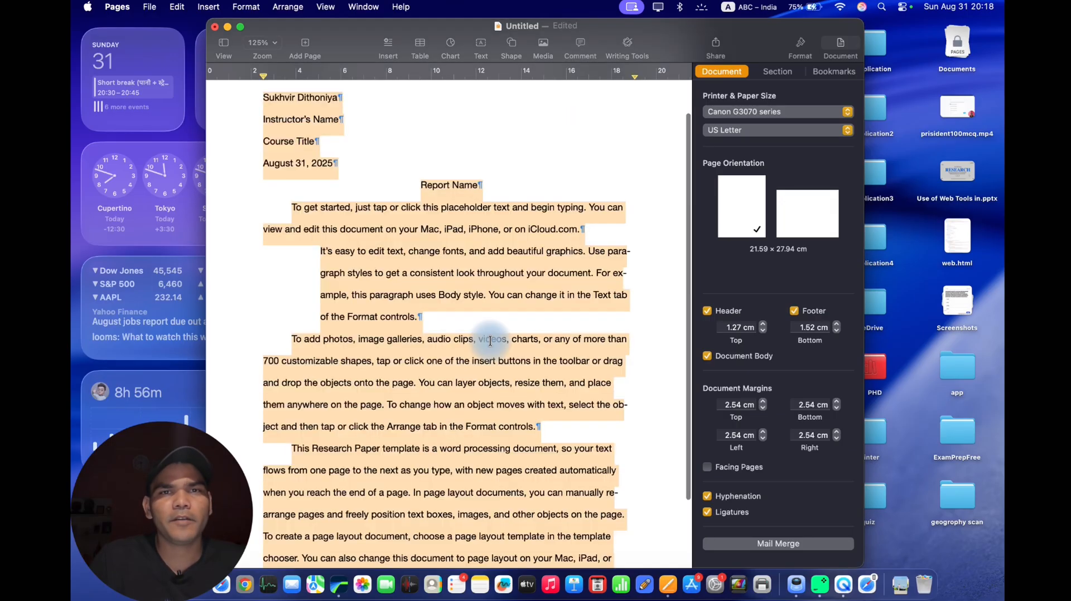
click(549, 189)
scroll(529, 199, up, 2)
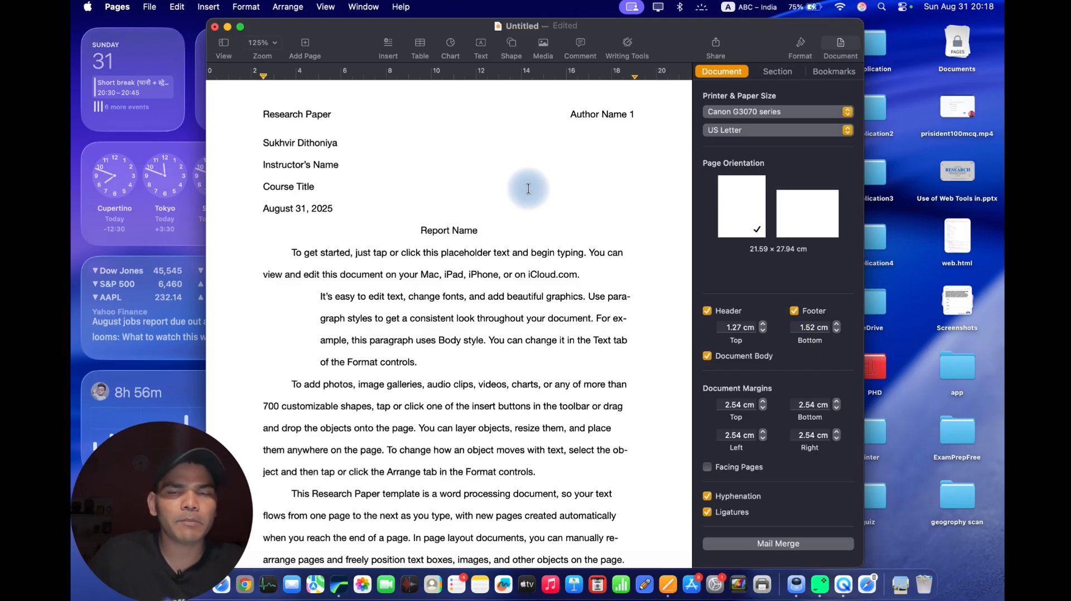
scroll(514, 245, down, 1)
scroll(514, 246, down, 2)
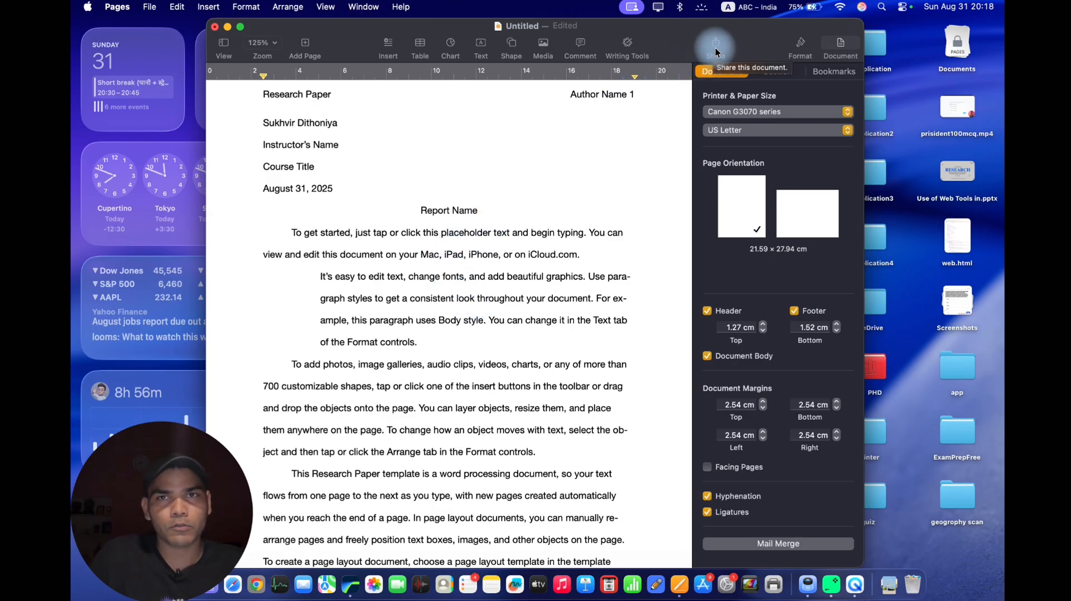
Open the document's sharing options, switch from Send Copy to Collaborate, and expand the access settings.
click(715, 51)
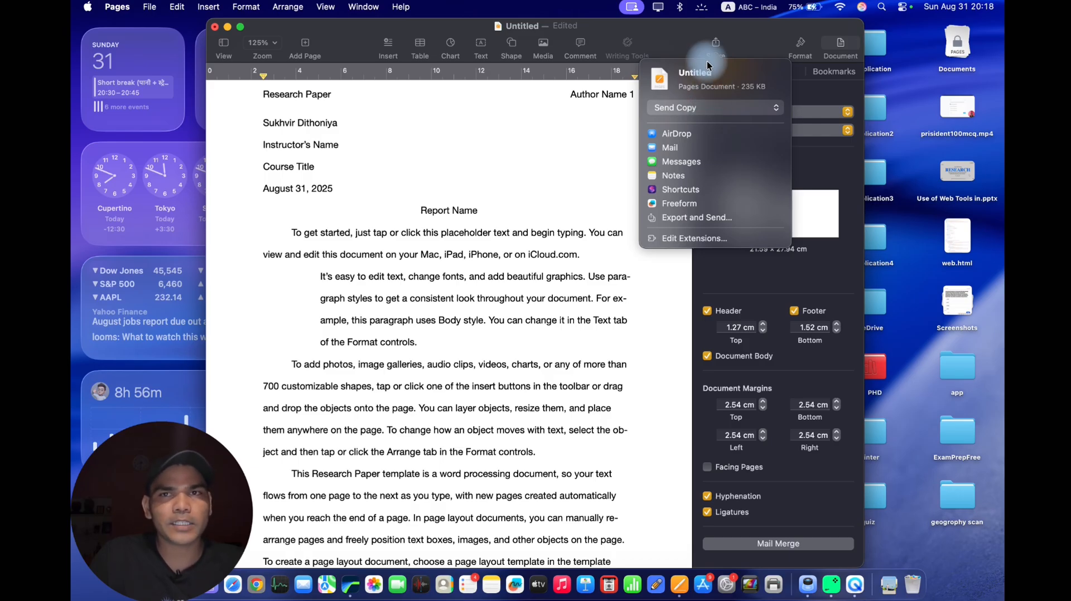
click(712, 46)
click(715, 46)
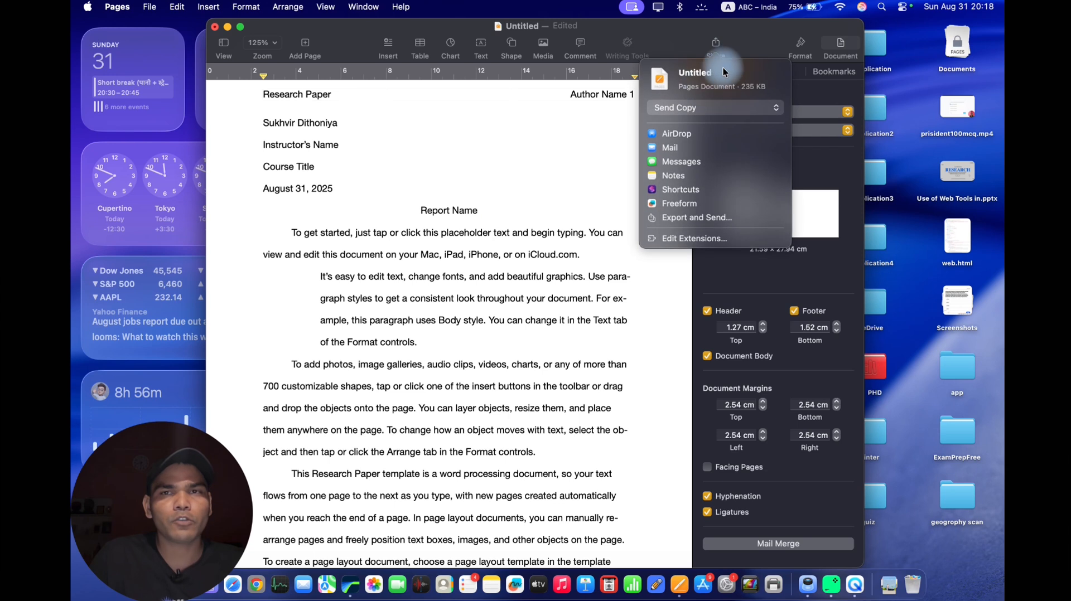
click(684, 106)
click(684, 92)
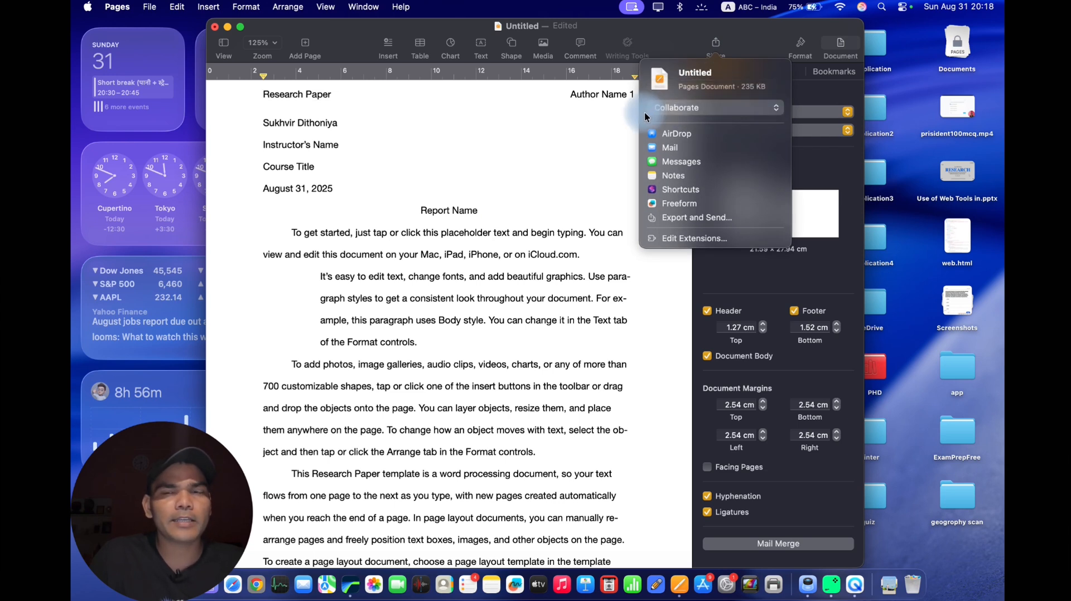
click(694, 125)
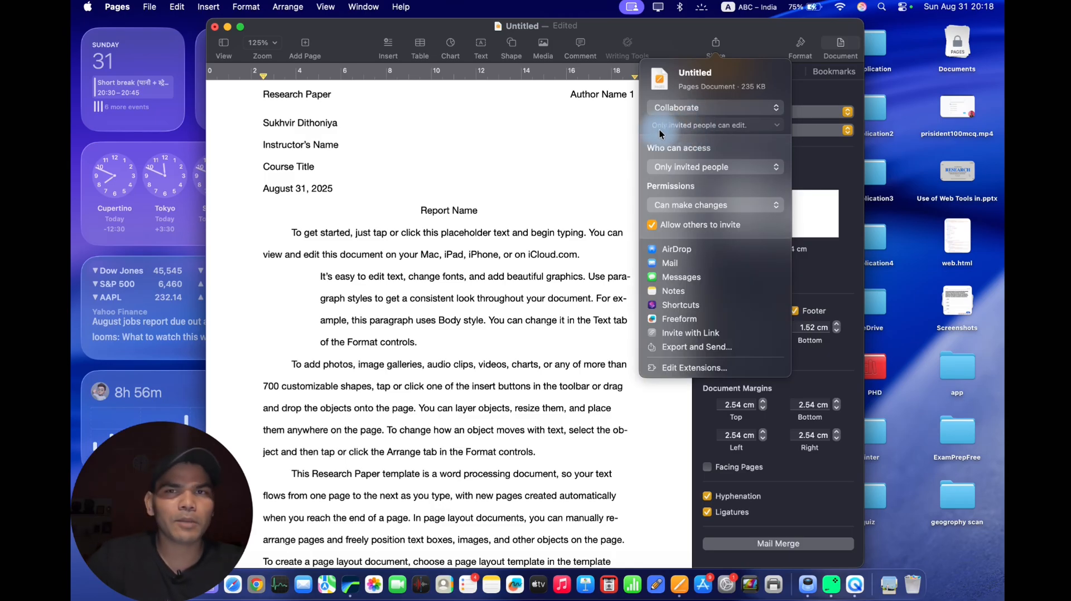
Choose Only invited people for document access and Can make changes for the collaboration permissions.
click(723, 170)
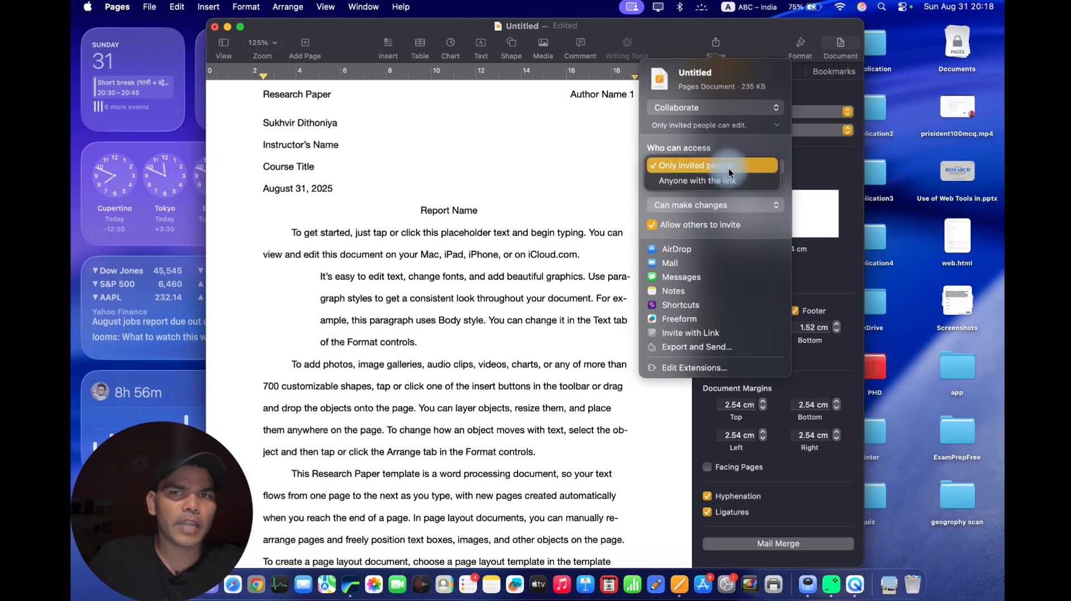
click(751, 160)
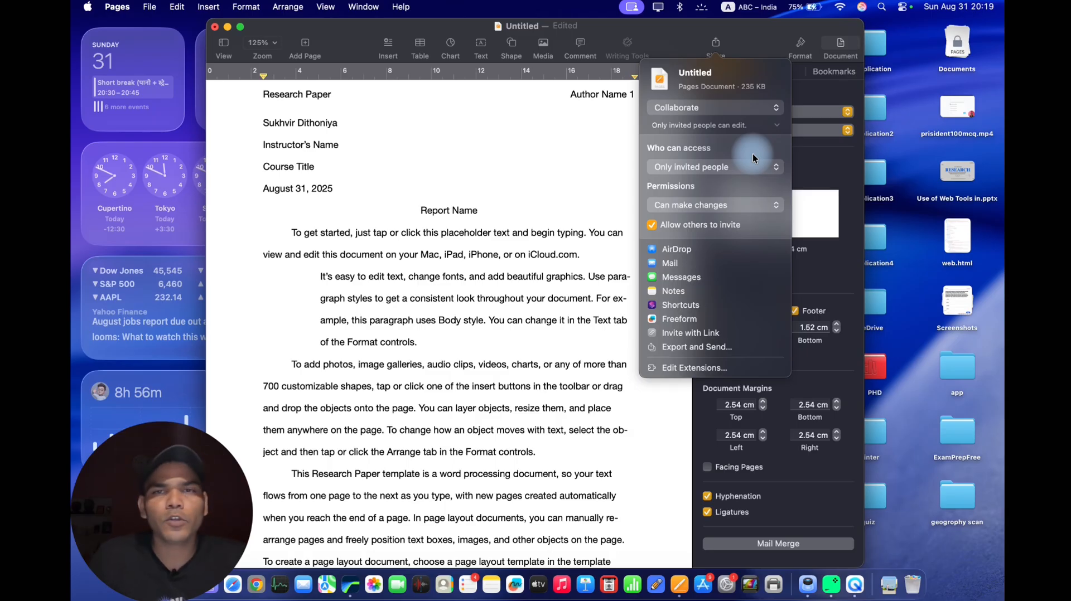
click(741, 166)
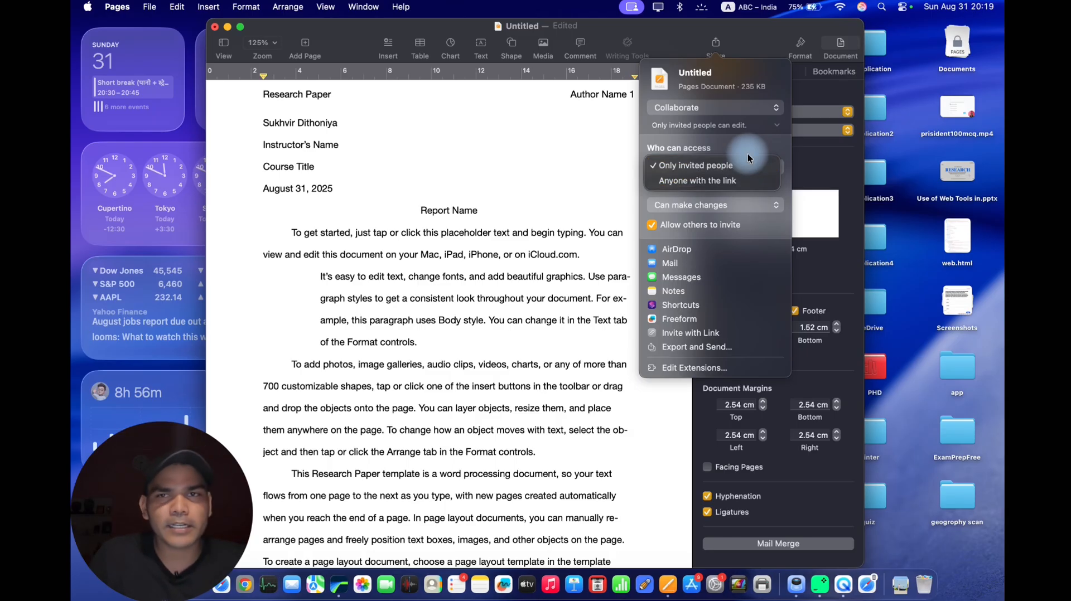
click(747, 157)
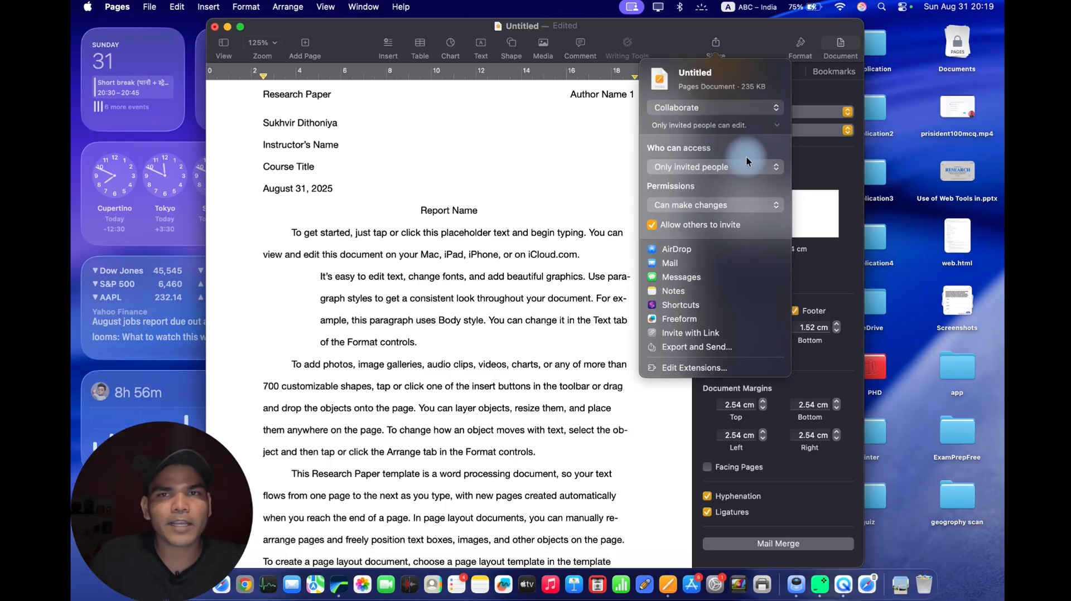
click(725, 204)
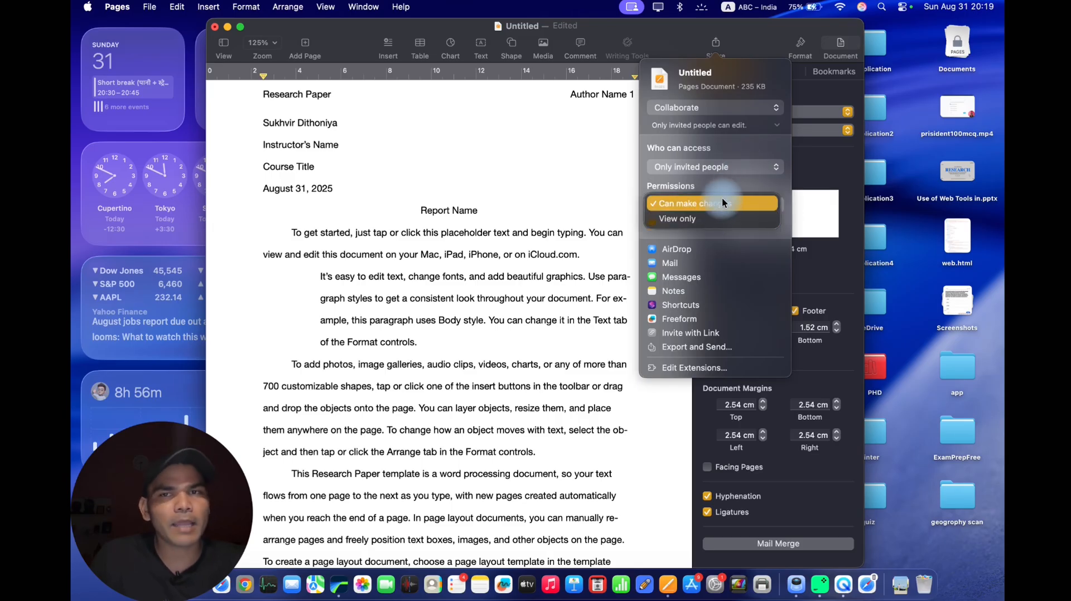
click(721, 200)
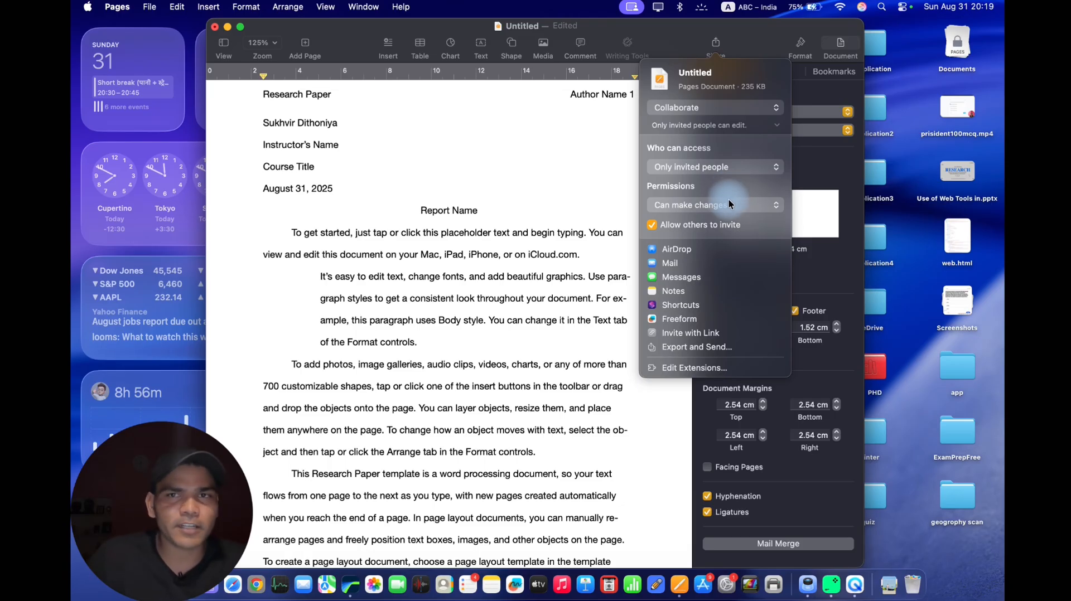
click(728, 205)
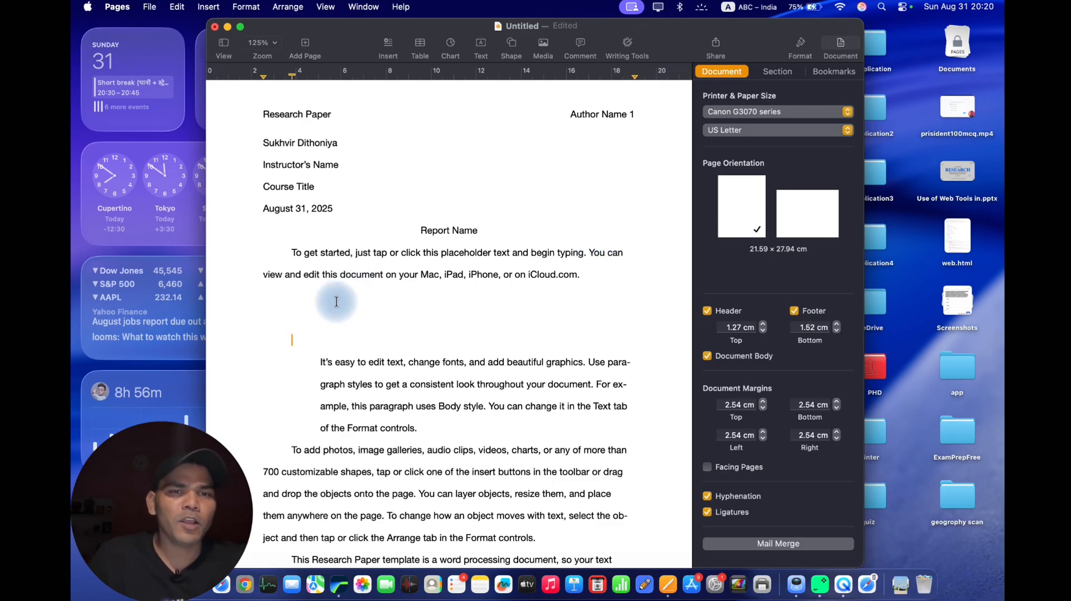
key(BackSpace)
key(BackSpace)
key(BackSpace)
key(BackSpace)
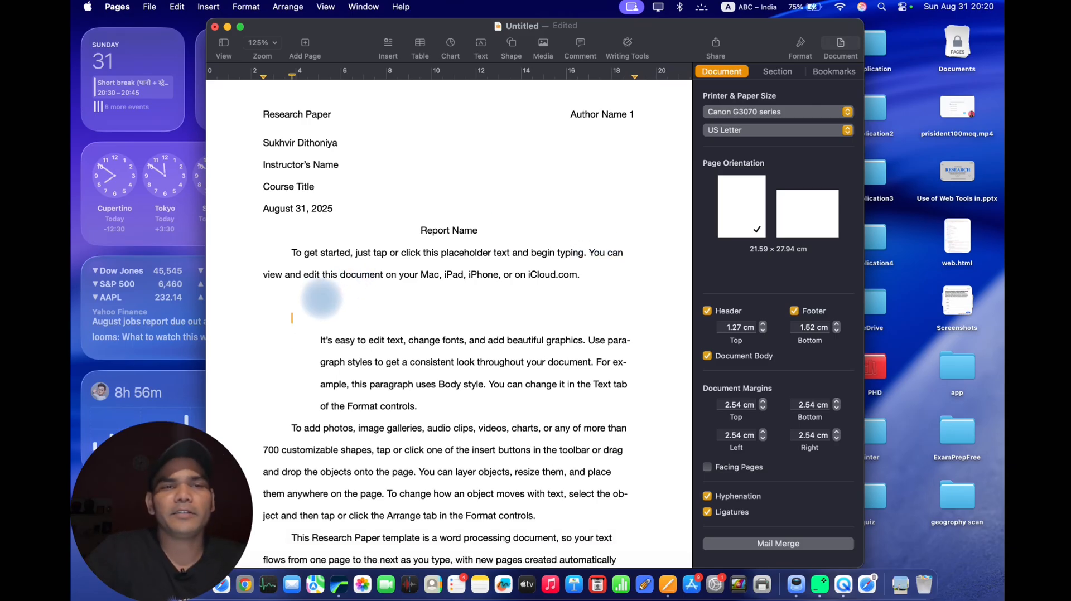
key(super+z)
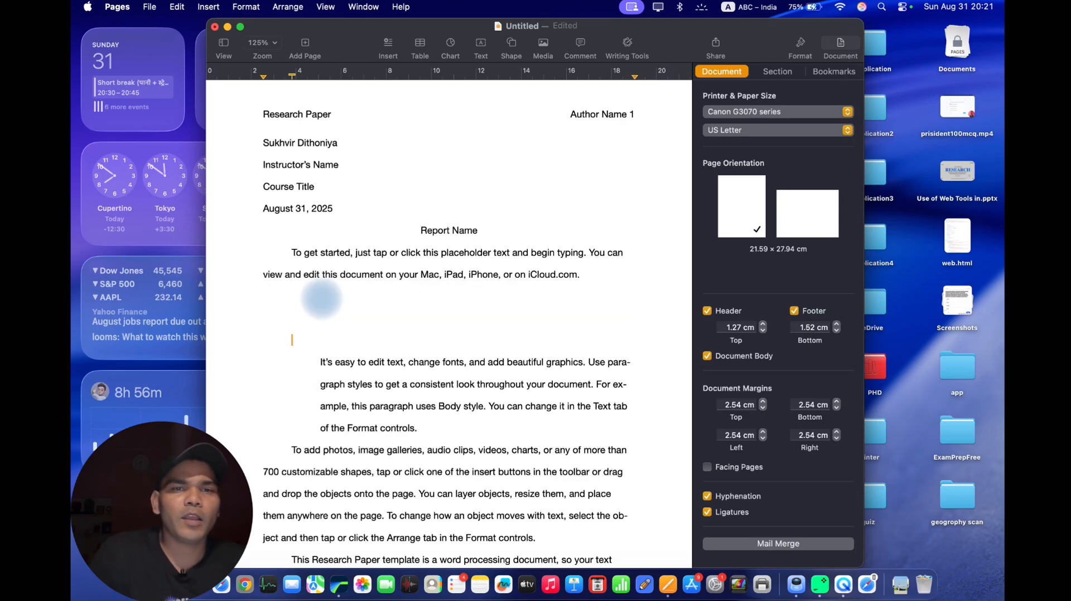
Delete the blank lines between the first body paragraph and the indented paragraph beginning "It's easy to edit text".
key(BackSpace)
key(BackSpace)
key(BackSpace)
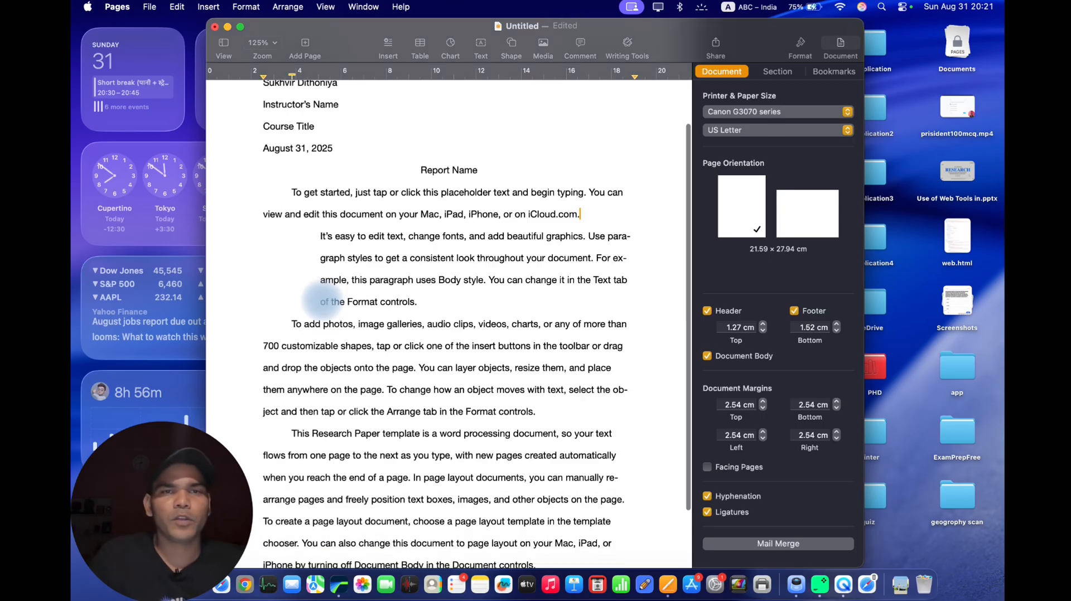
Replace all body paragraphs below the Report Name title with a Writing Tools summary, undo the replacement, and clear the text selection.
scroll(321, 300, down, 5)
drag(541, 506, 276, 146)
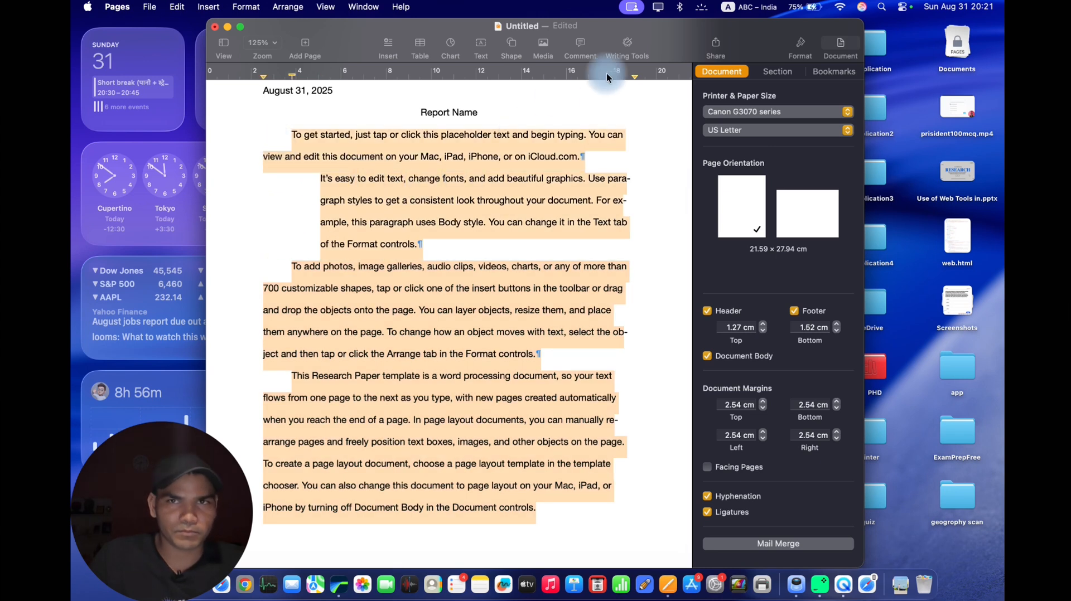
click(631, 48)
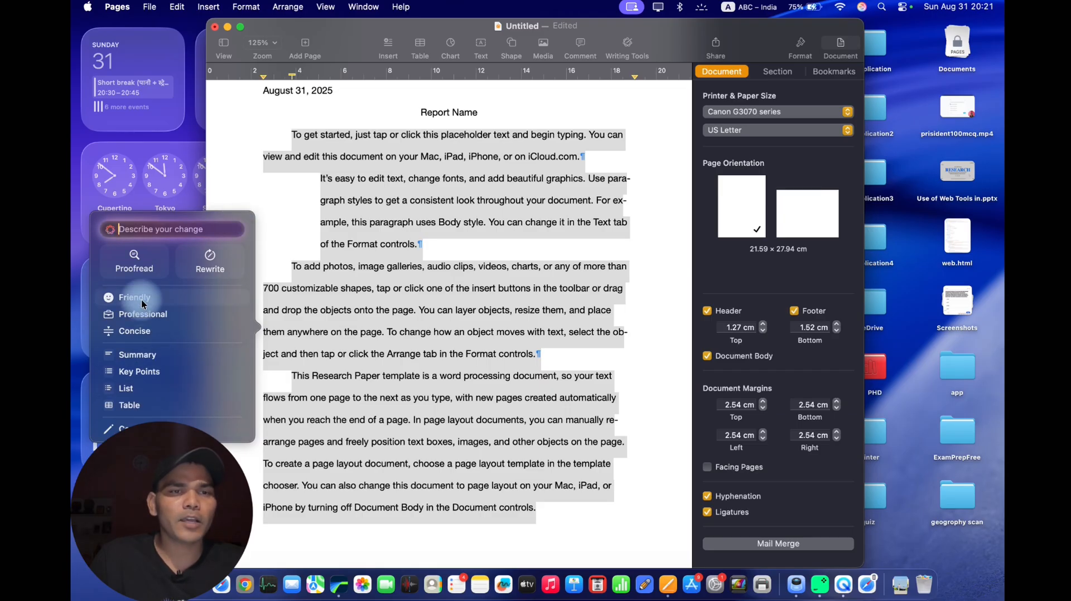
click(154, 359)
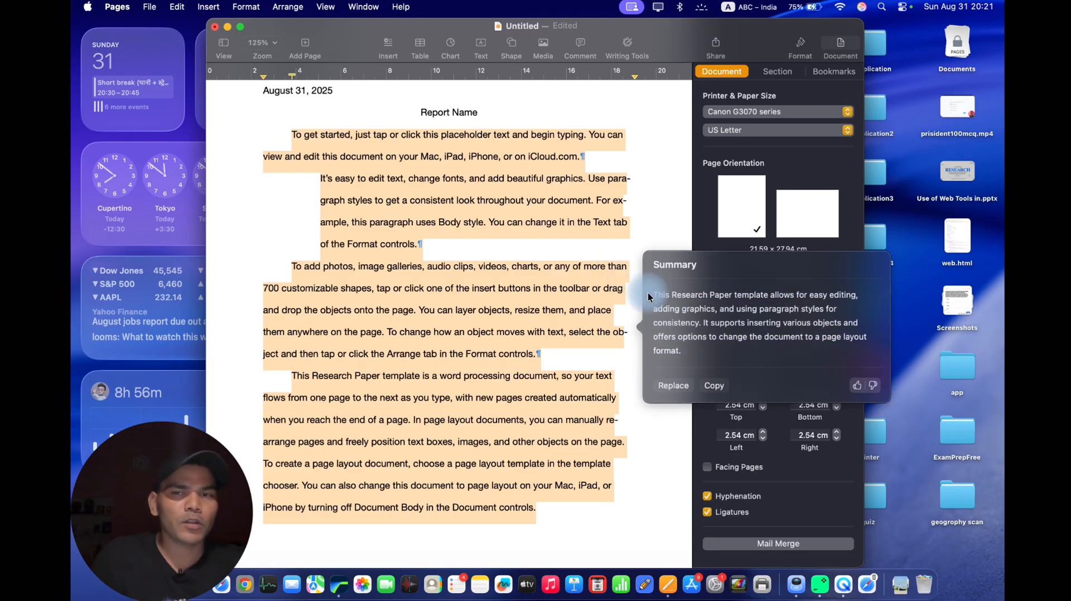
click(676, 386)
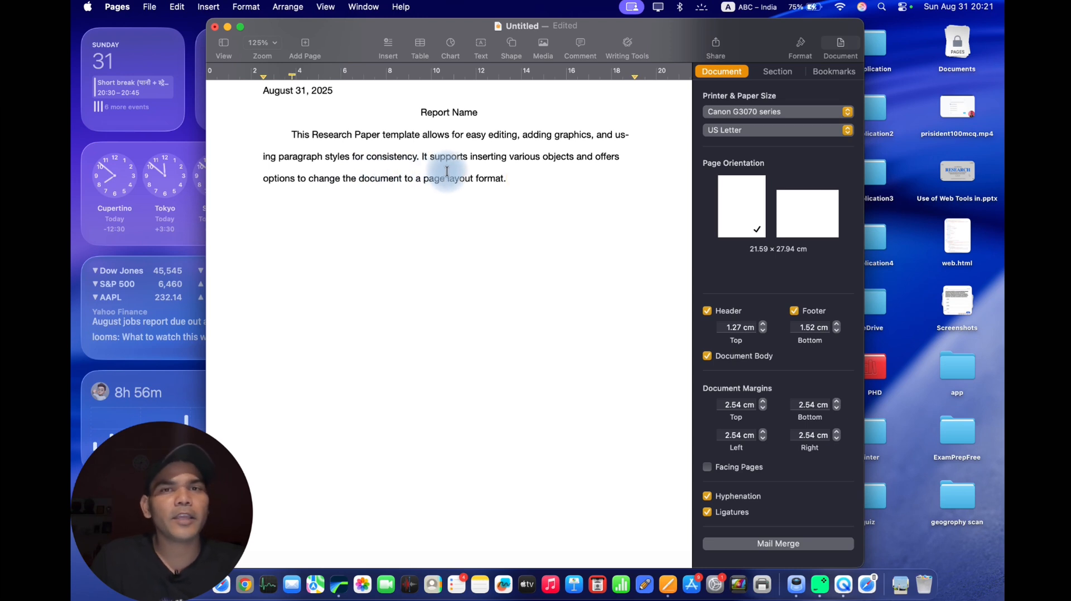
key(super+z)
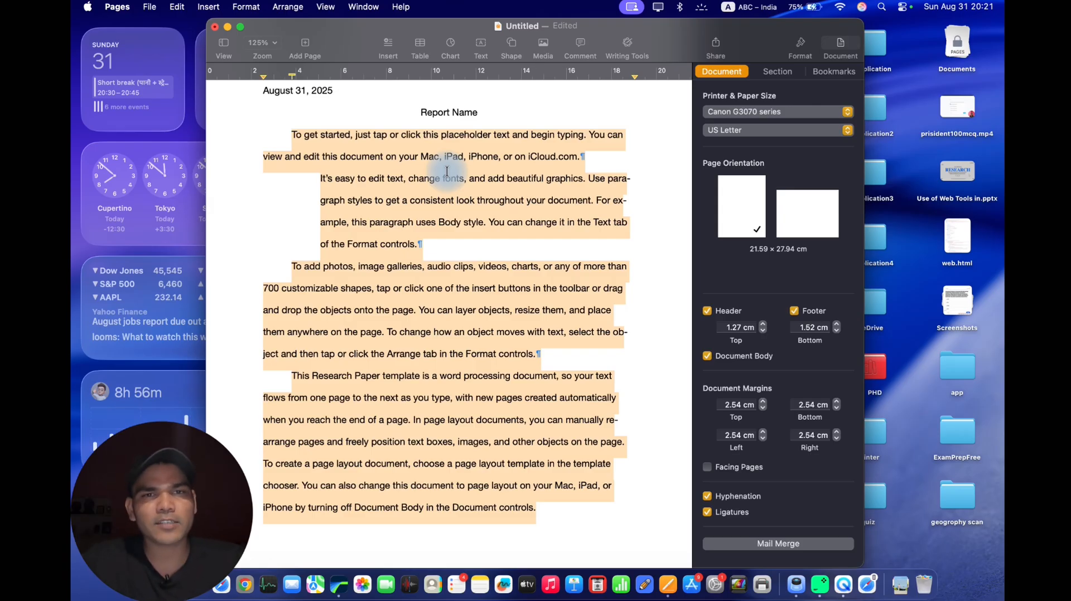
click(380, 352)
Rewrite the indented paragraph beginning "It's easy to edit text" in a Friendly tone with Writing Tools and keep the new version.
click(415, 221)
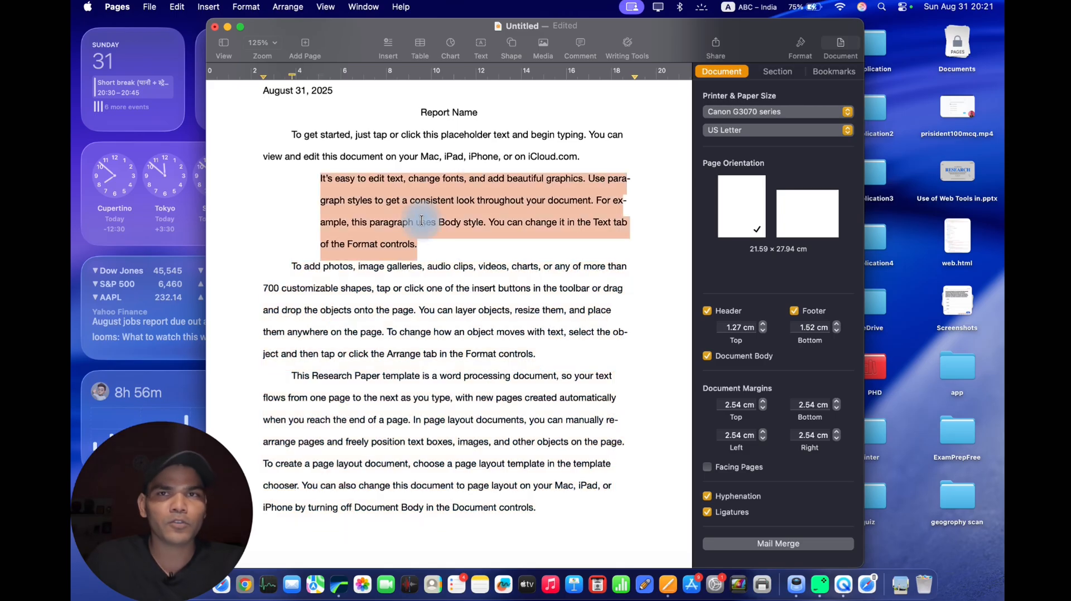
click(627, 45)
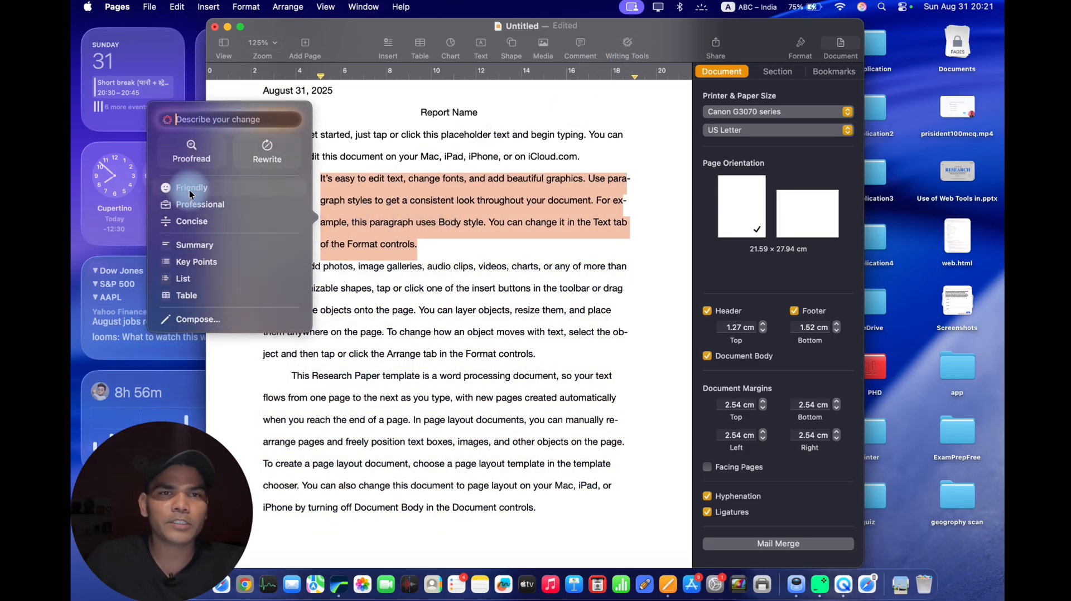
click(232, 193)
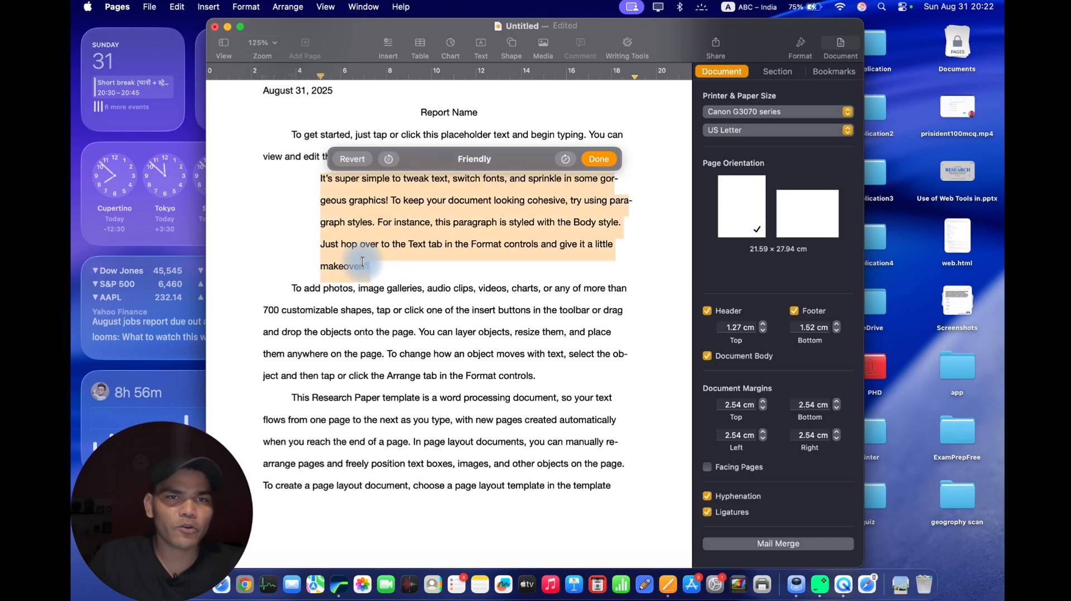
click(398, 274)
click(294, 287)
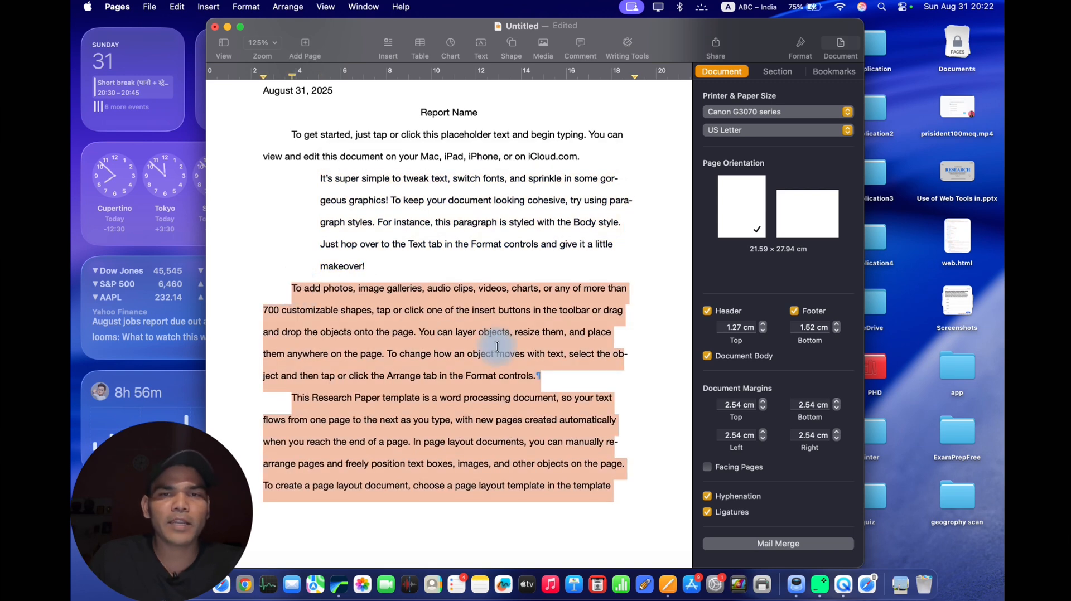
click(628, 49)
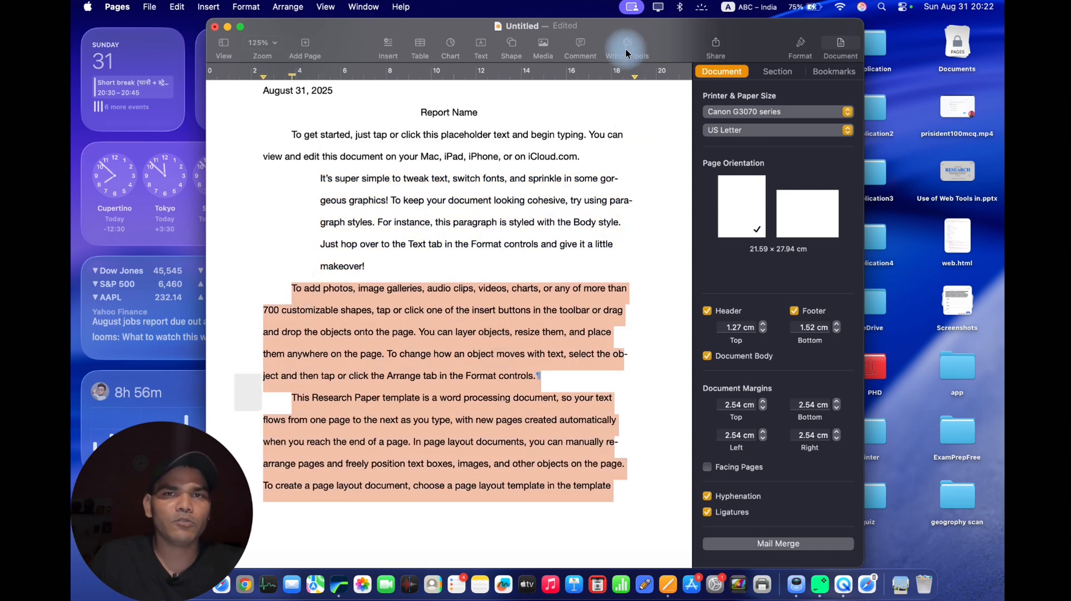
click(413, 271)
Proofread the 19 pt sentence beginning "Hii my" at the end of the document with Writing Tools and revert the corrections.
scroll(423, 284, down, 10)
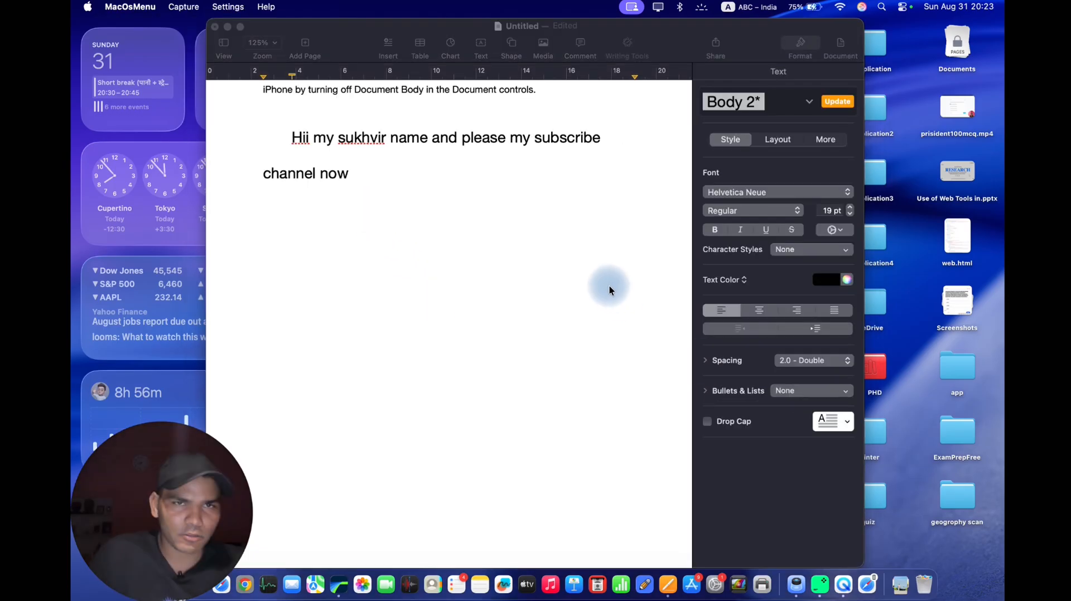
click(370, 177)
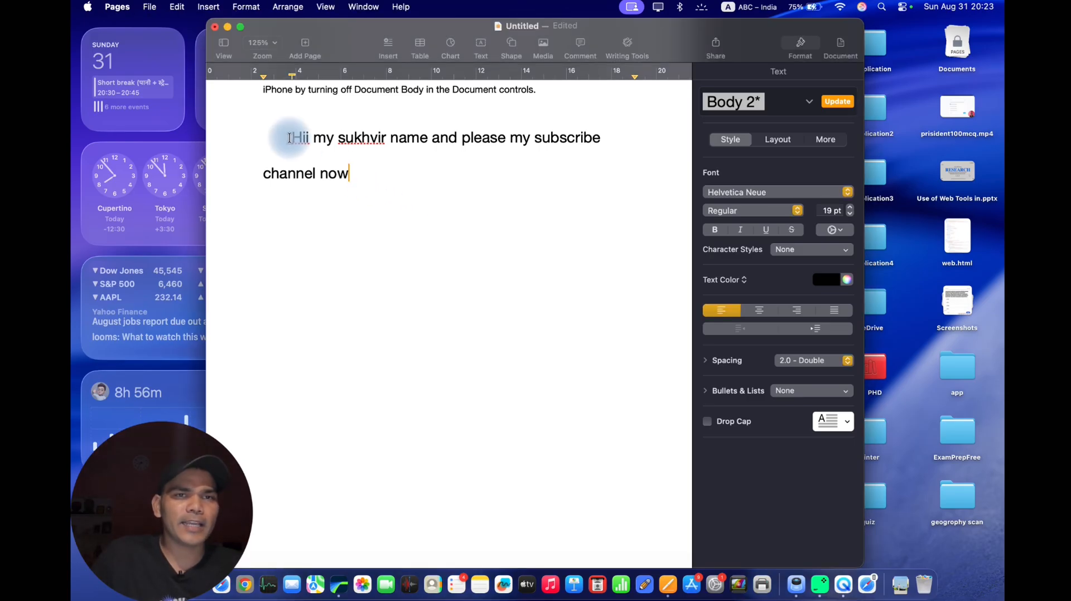
drag(289, 134, 359, 172)
click(370, 212)
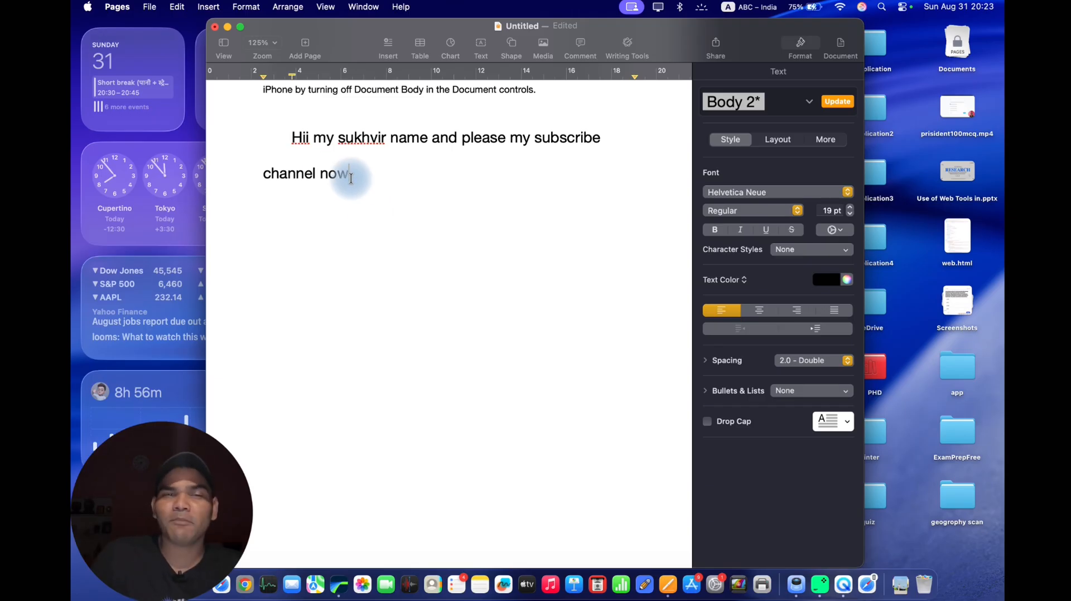
drag(350, 176, 280, 147)
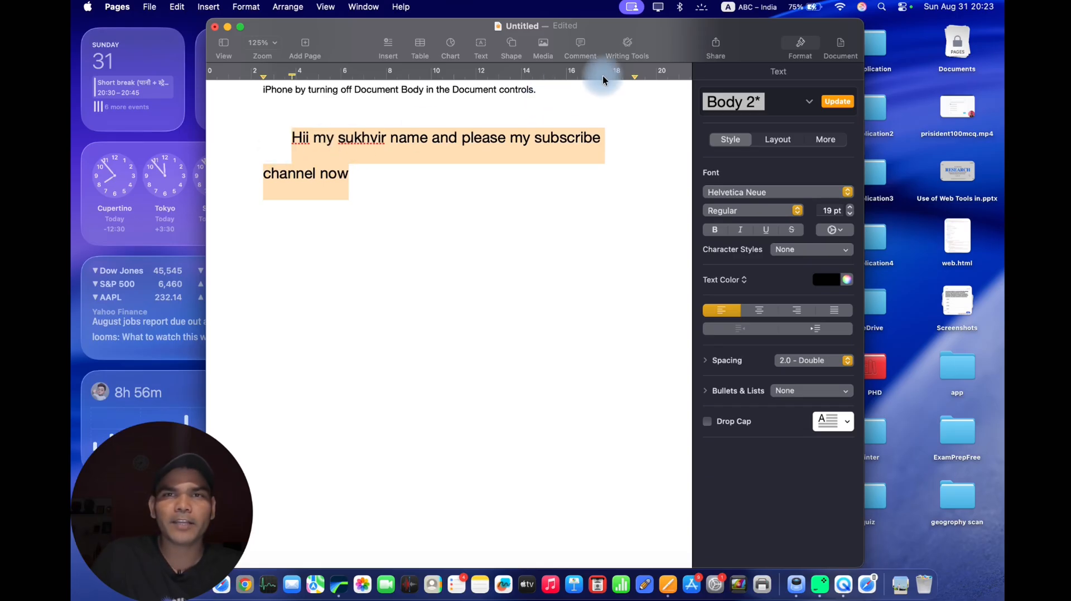
click(627, 51)
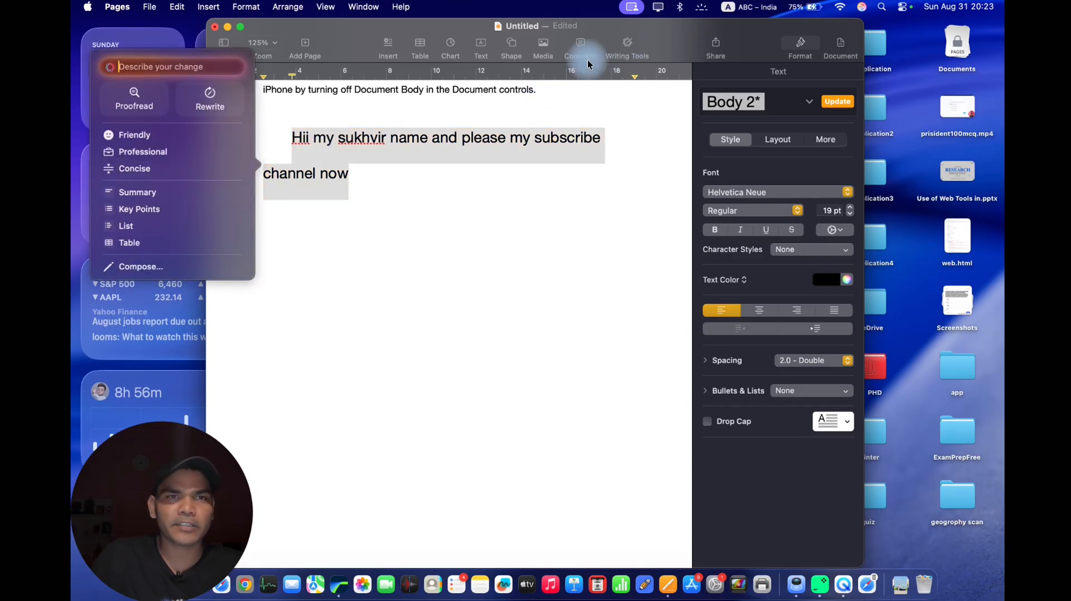
click(144, 107)
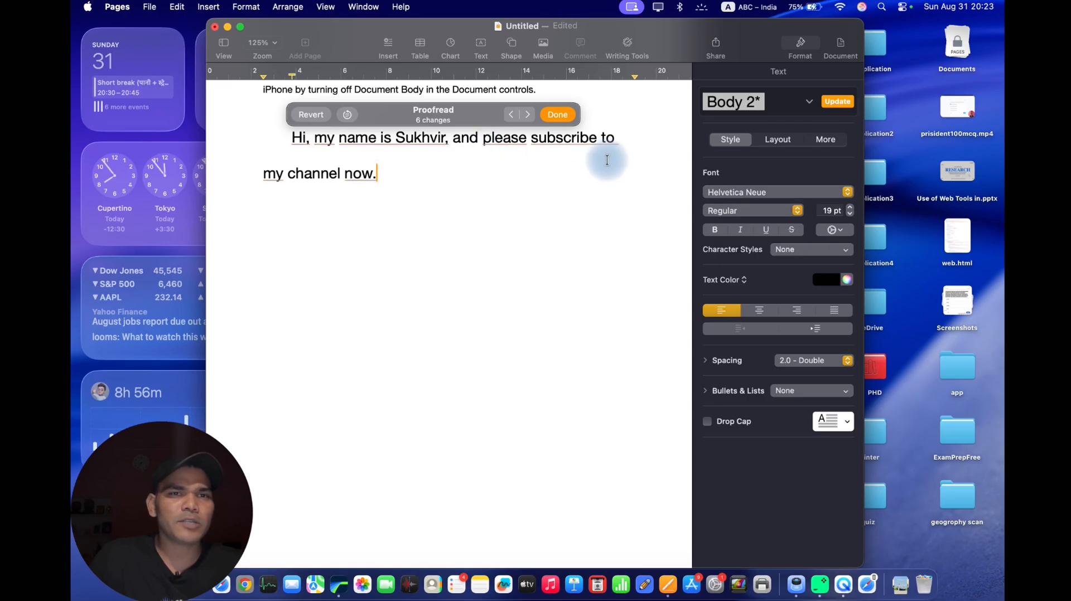
click(311, 114)
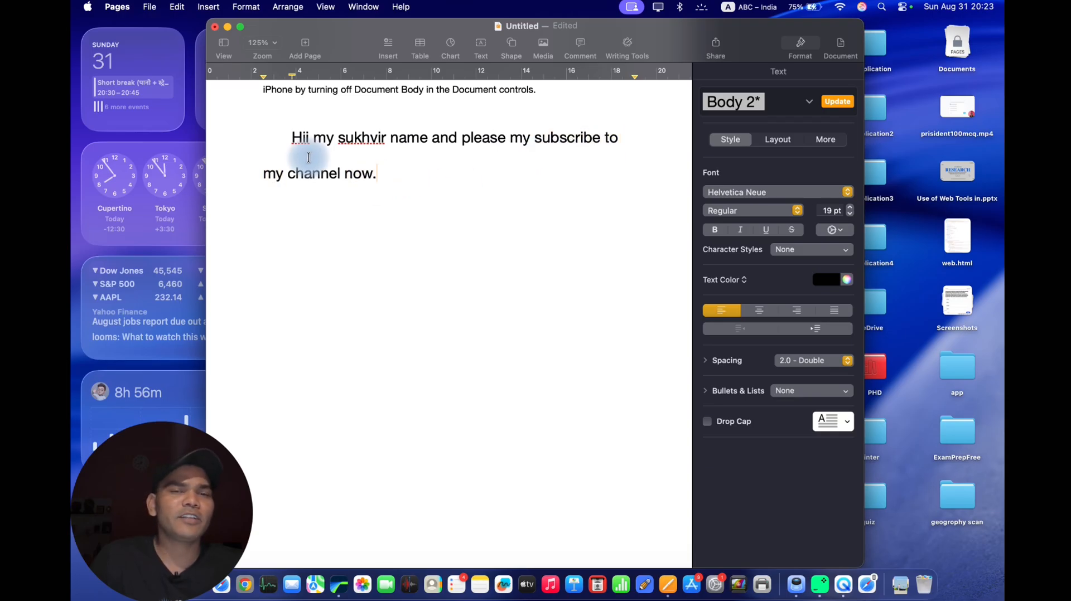
Select the whole sentence beginning "Hii my" and apply the Writing Tools Rewrite option to it.
triple_click(469, 190)
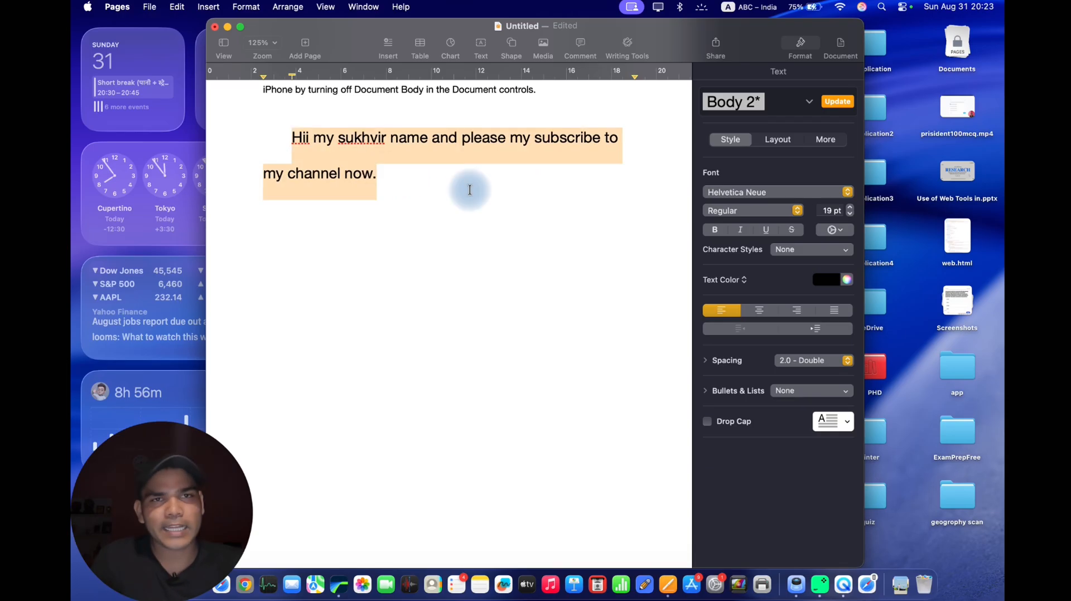
click(627, 45)
click(213, 99)
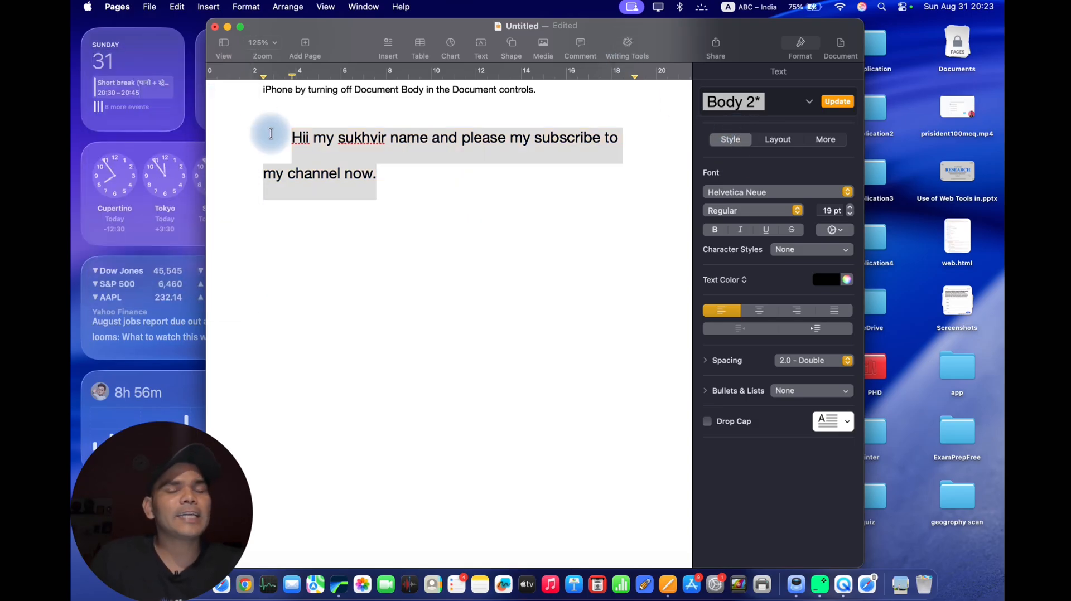
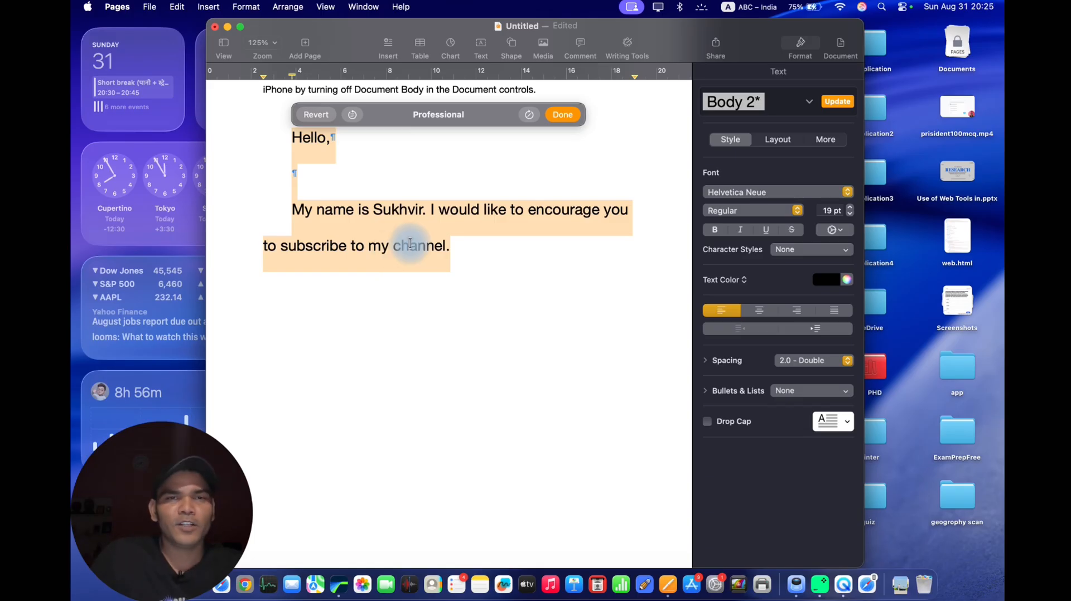
Keep the Professional rewrite of the selected message and open Writing Tools' Compose option for that text.
click(564, 115)
click(621, 45)
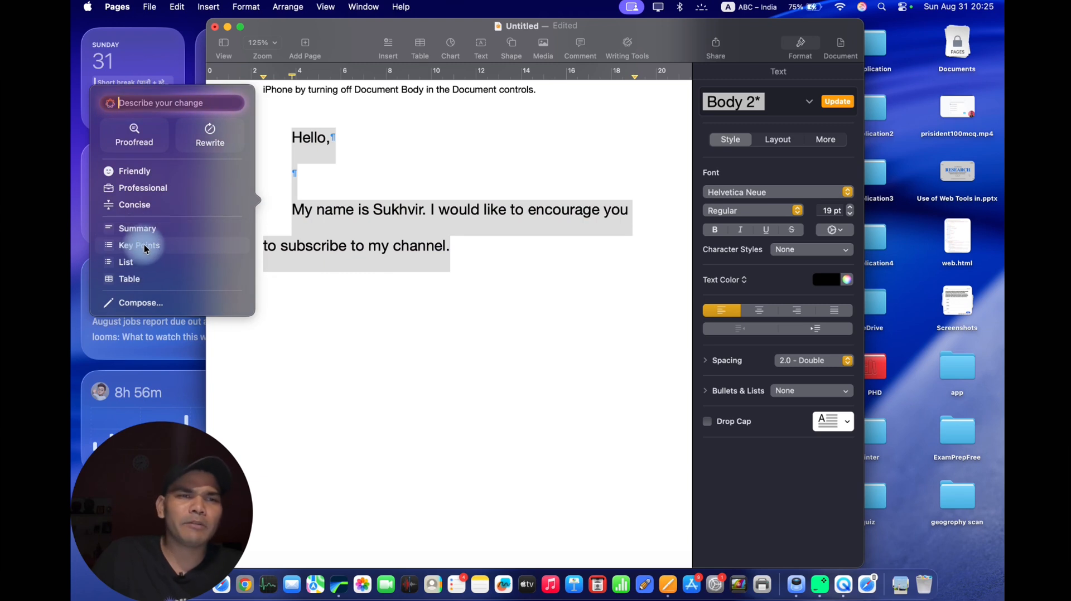
click(146, 303)
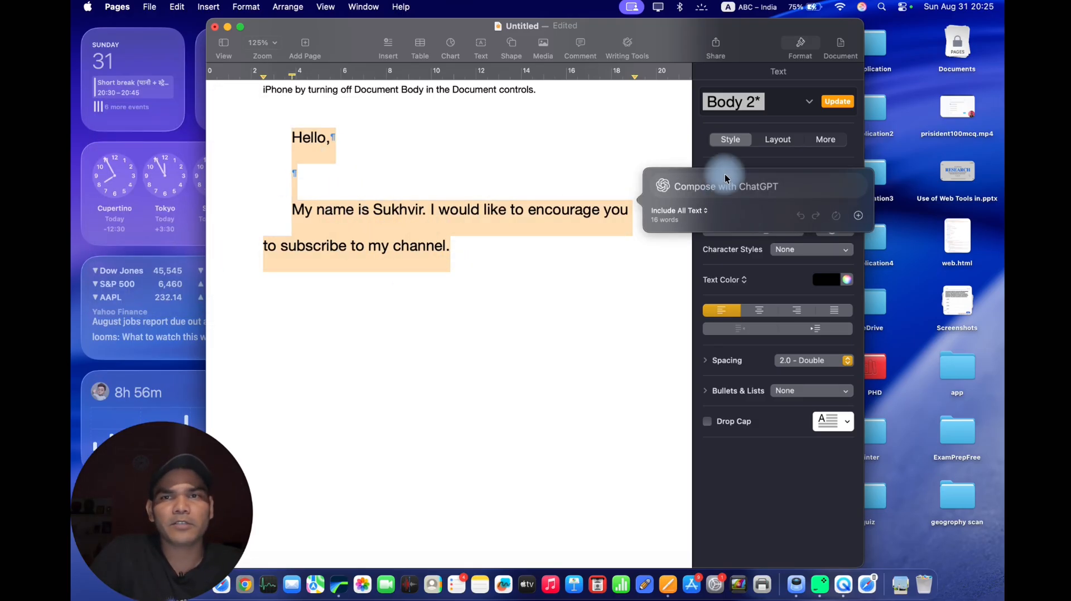
Rewrite the message with the ChatGPT prompt "Ise isse likho jaise sabhi alalg desho ke logo ke liye ho aur india ke liye bhi ho".
click(712, 188)
text(ise)
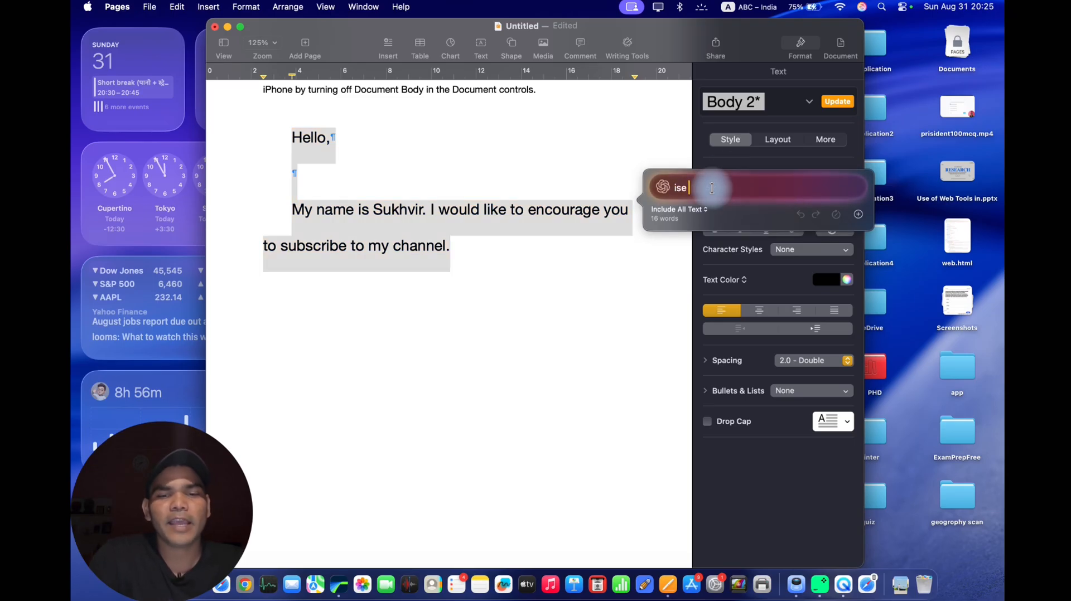
text( isse banao ya)
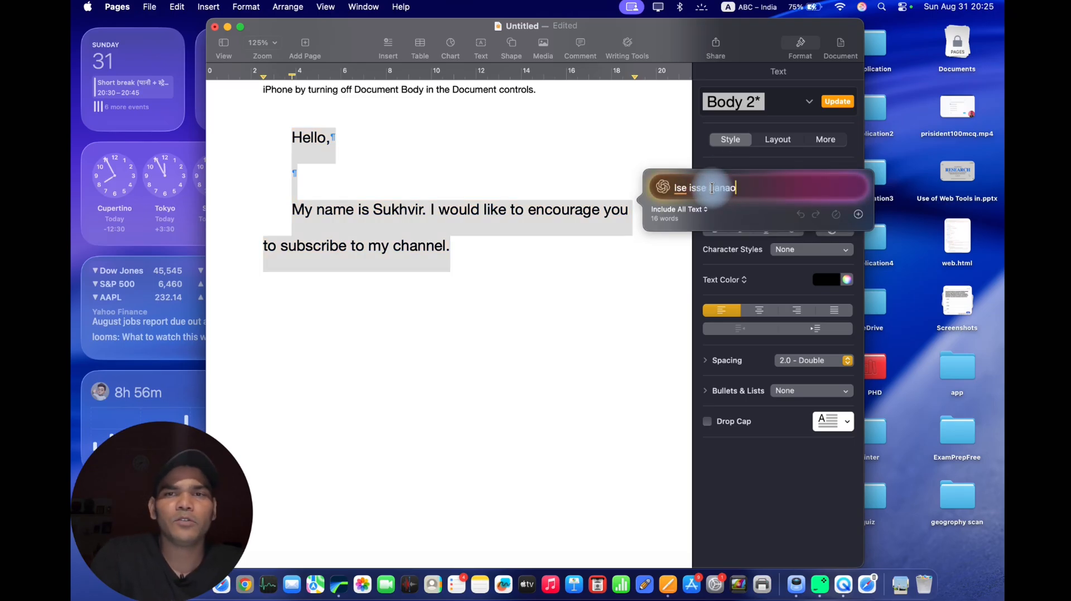
key(BackSpace)
key(BackSpace)
key(BackSpace)
key(BackSpace)
key(BackSpace)
key(BackSpace)
key(BackSpace)
key(BackSpace)
key(BackSpace)
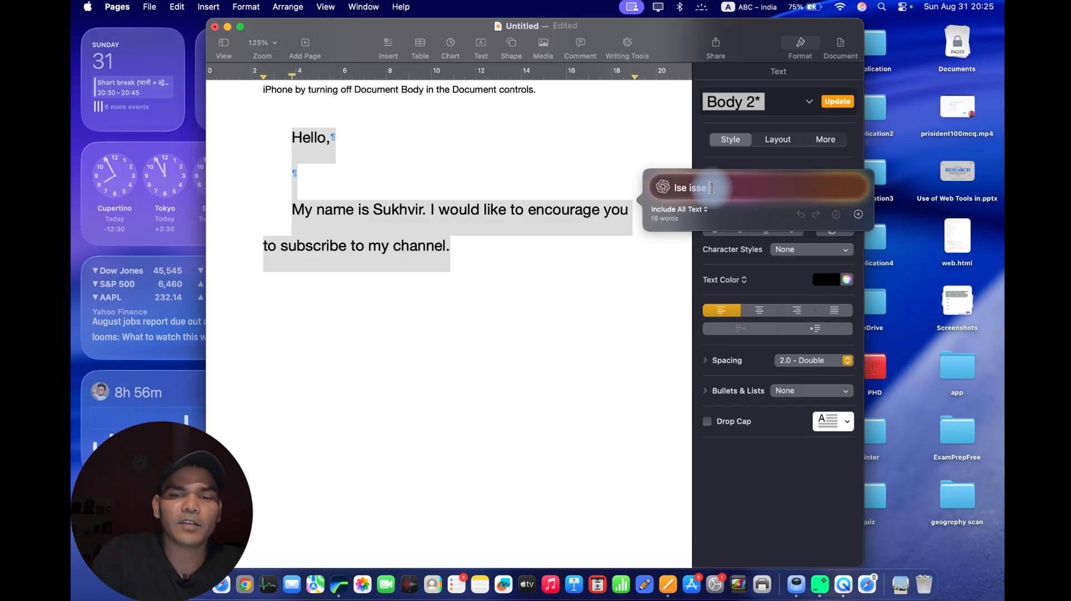
text(likho jais)
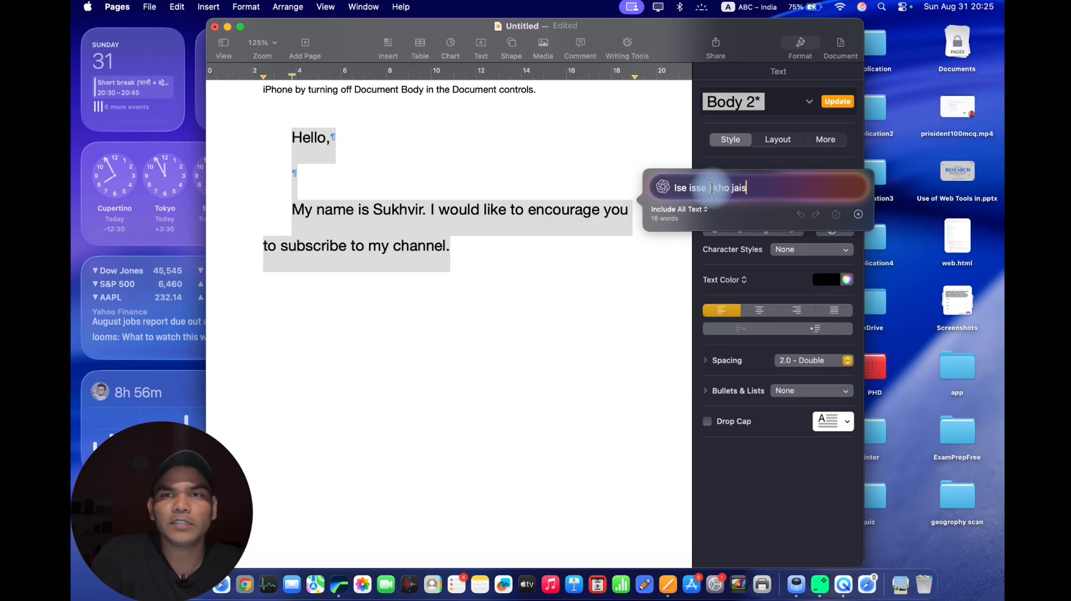
text(e )
text(sa)
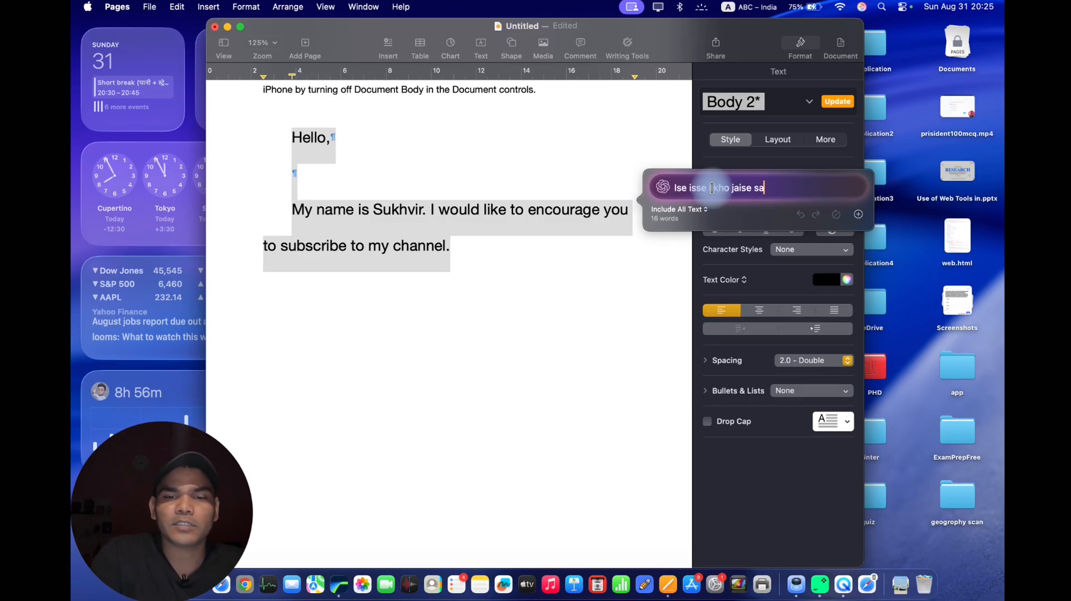
text(bhi)
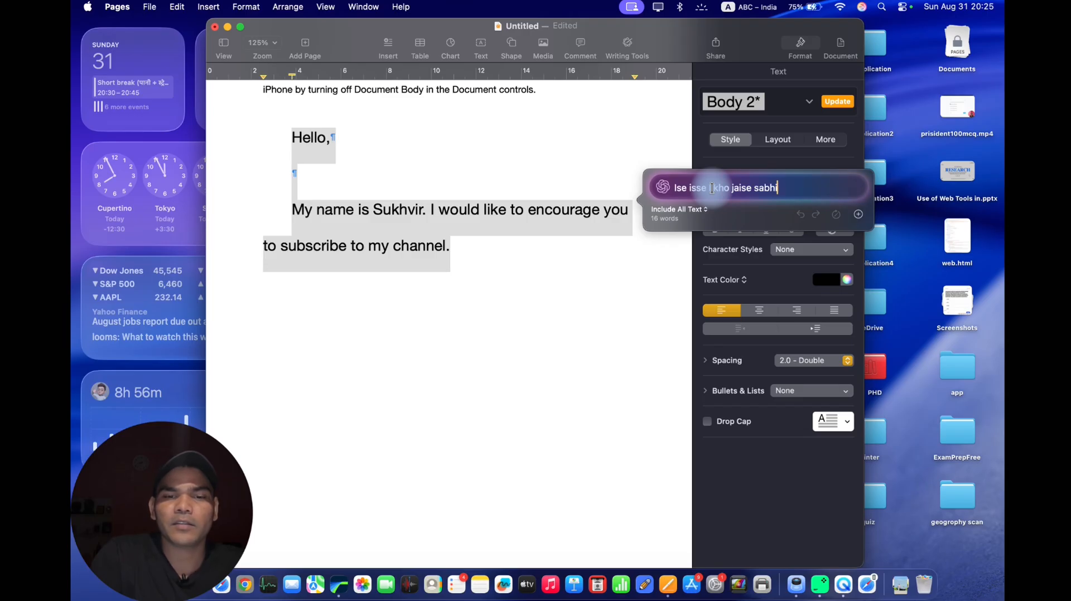
text( alal)
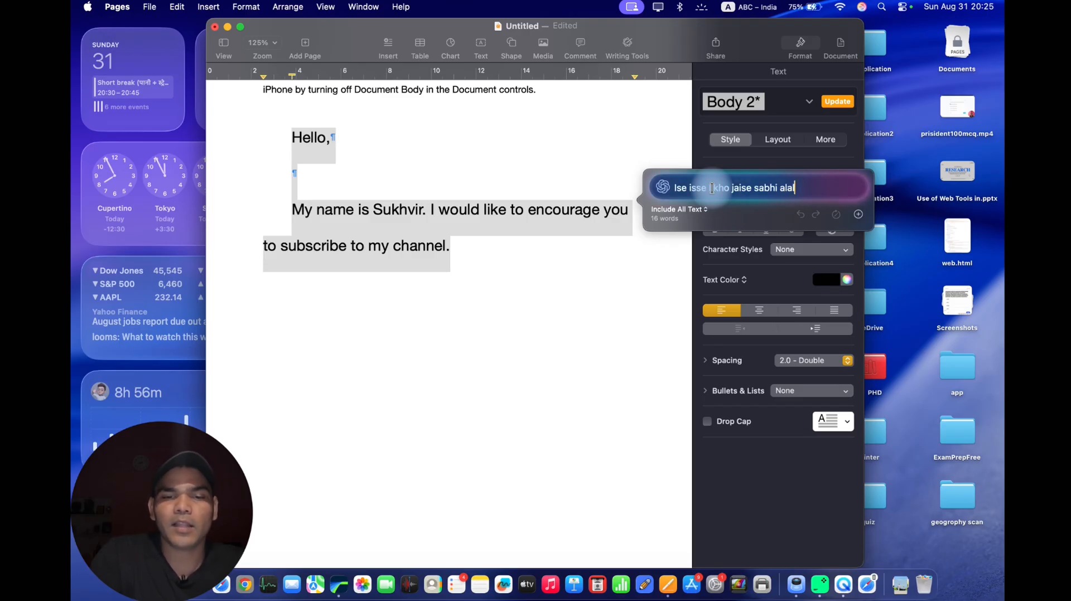
text(g desho)
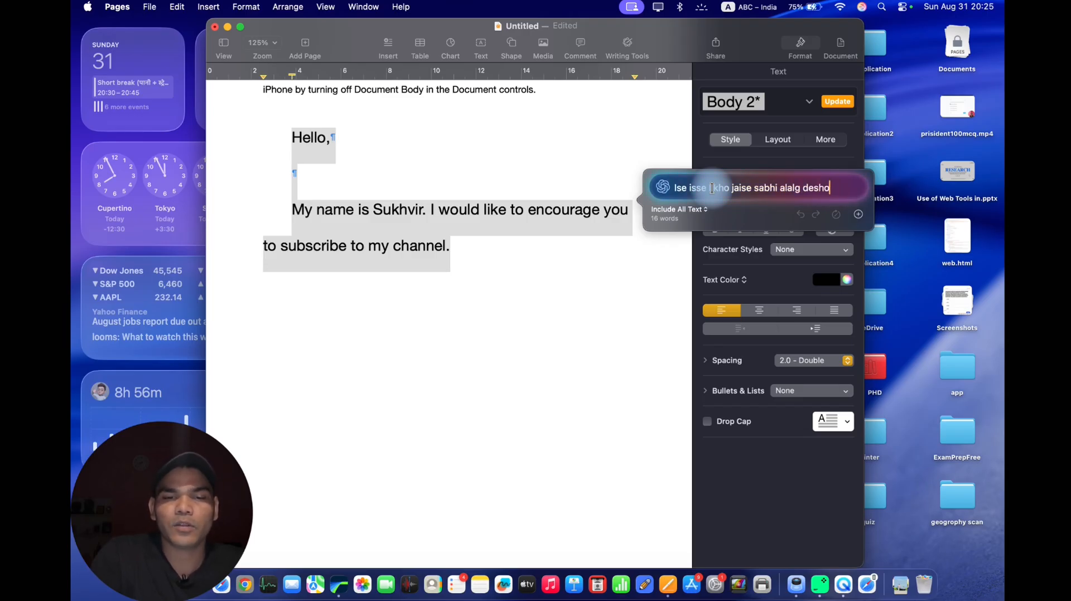
text( ke logo ke )
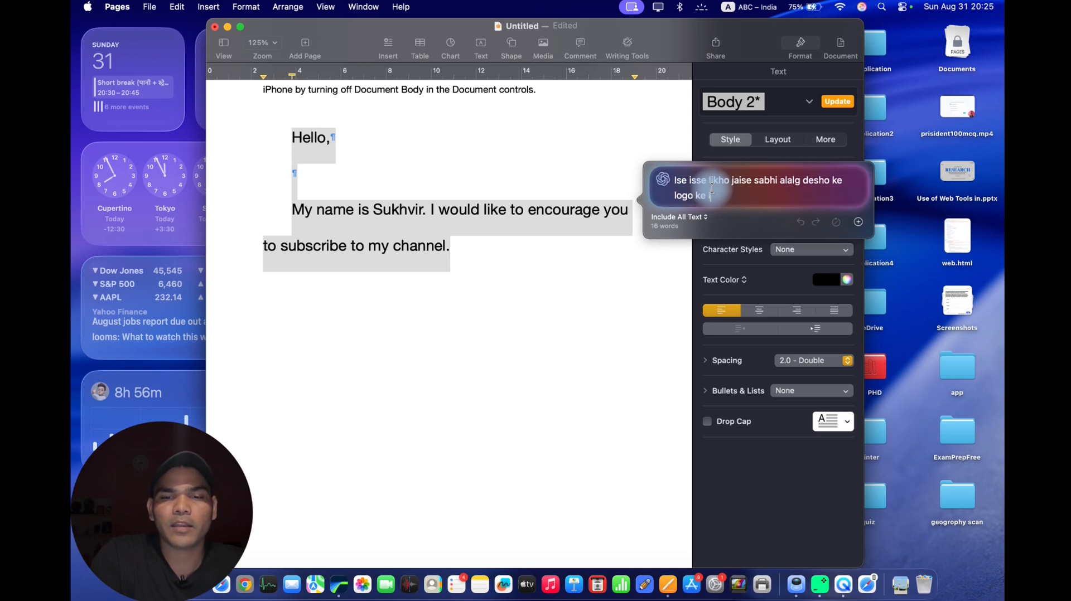
text(liye ho aur)
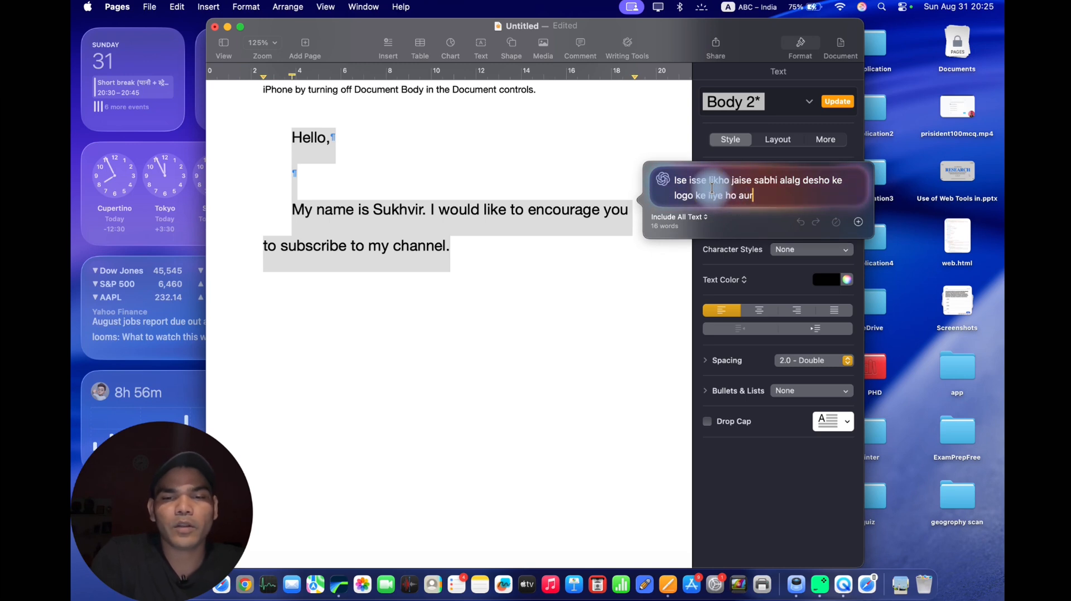
text( india ke li)
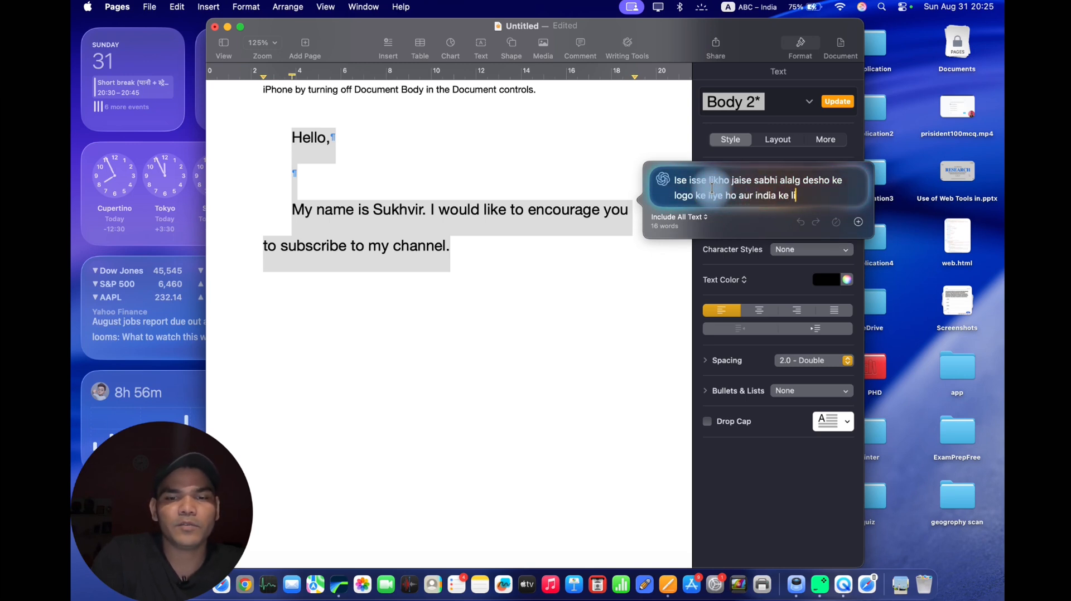
text(ye bhi ho)
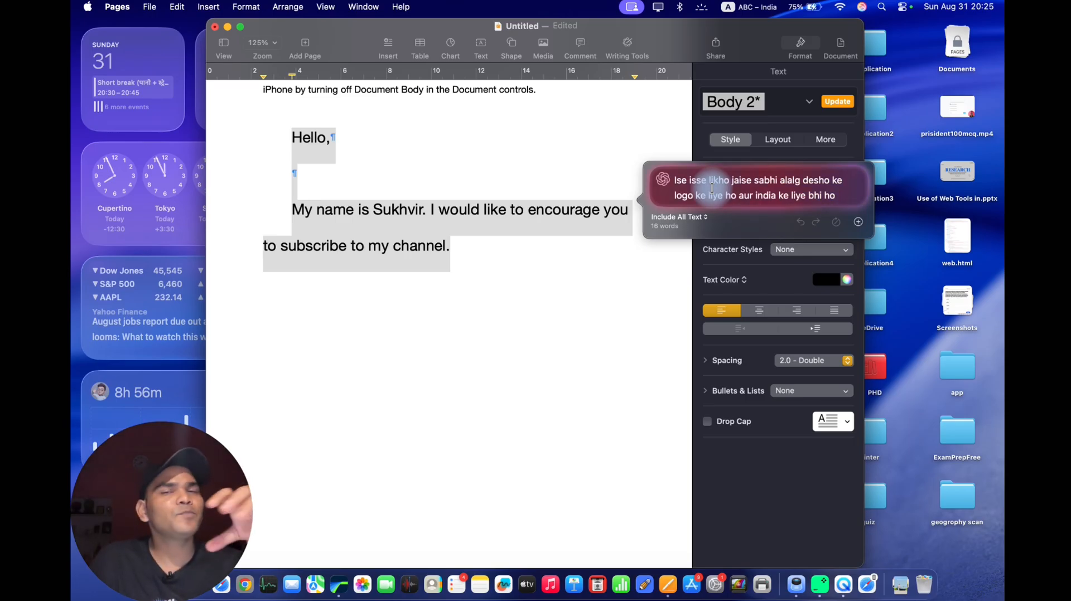
key(Return)
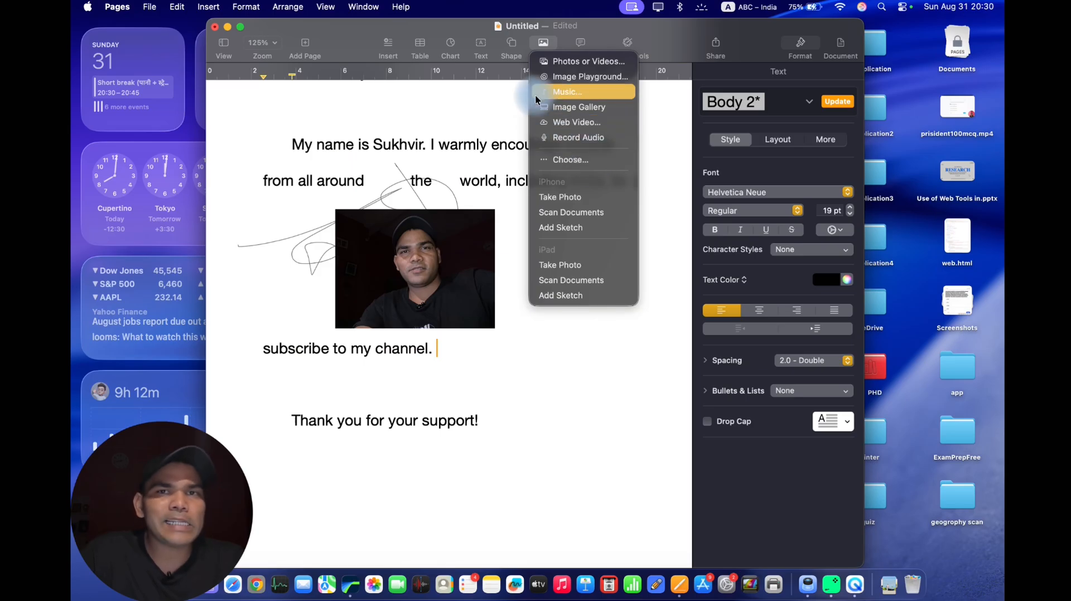
Insert an Image Playground picture of a green book with a pencil and shift it slightly on the page.
click(557, 77)
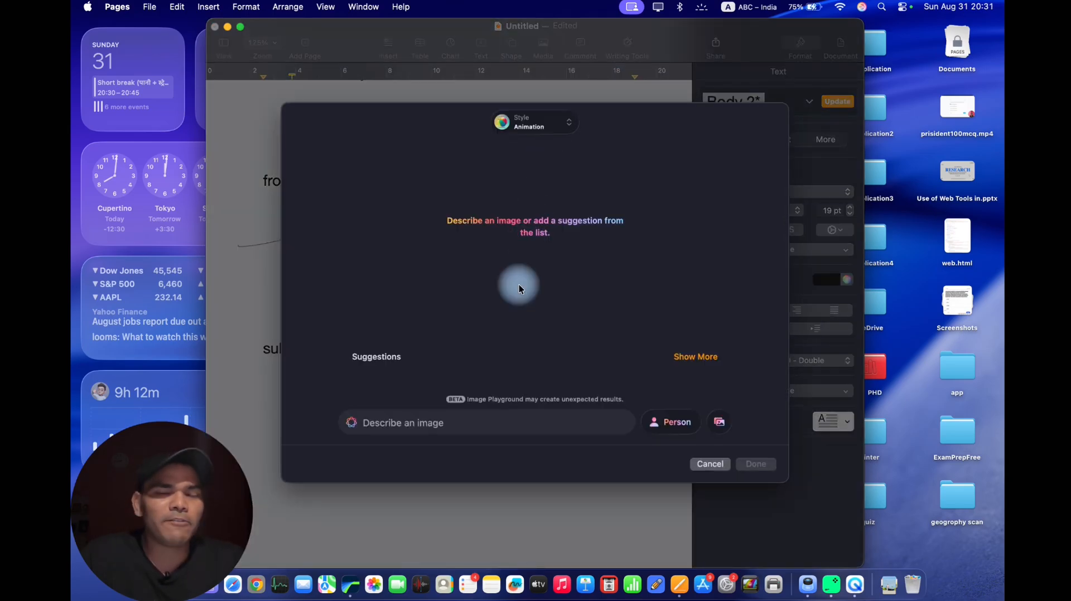
click(411, 424)
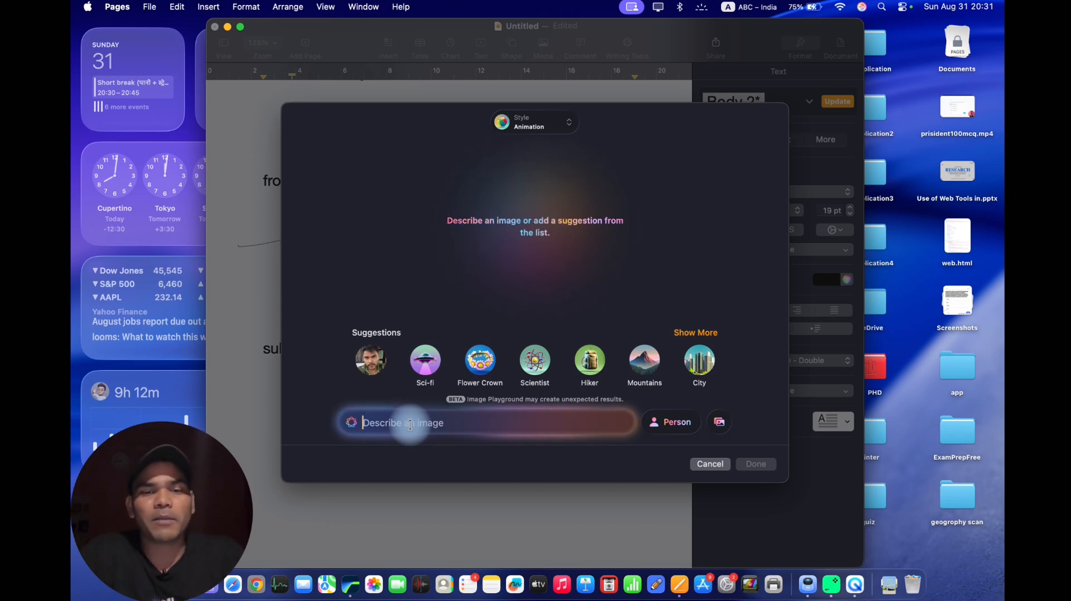
text(A p)
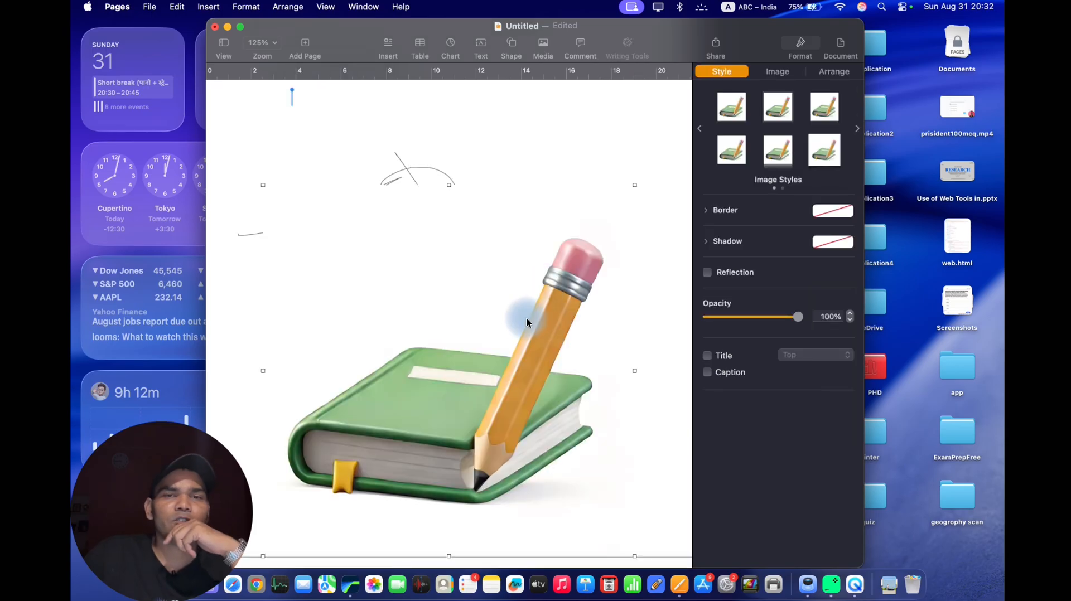
scroll(527, 317, down, 4)
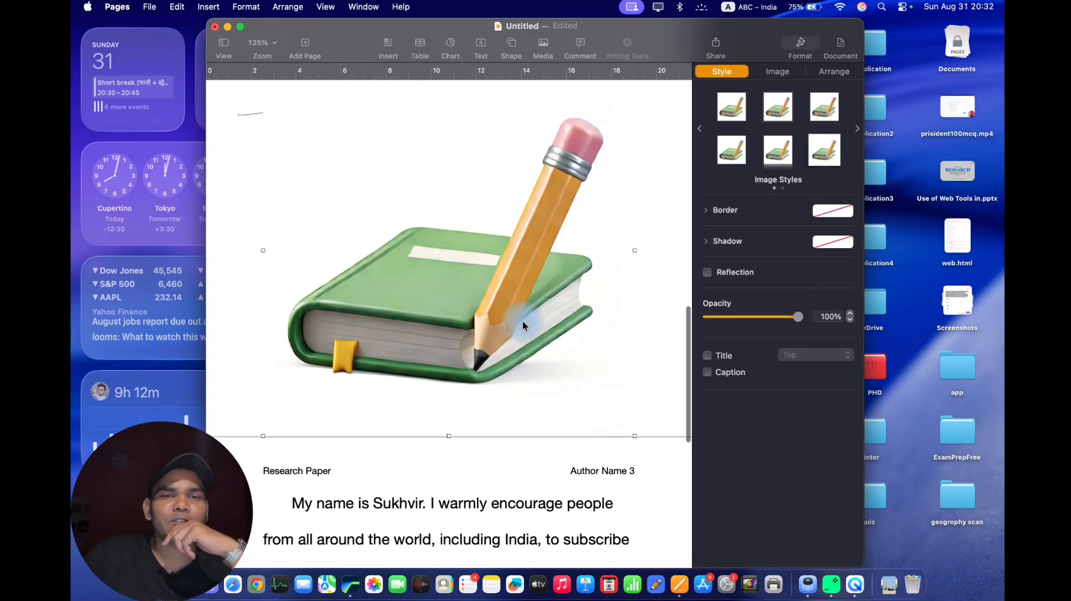
scroll(522, 320, up, 2)
mouse_move(486, 363)
mouse_down()
mouse_move(492, 320)
mouse_move(515, 285)
mouse_up()
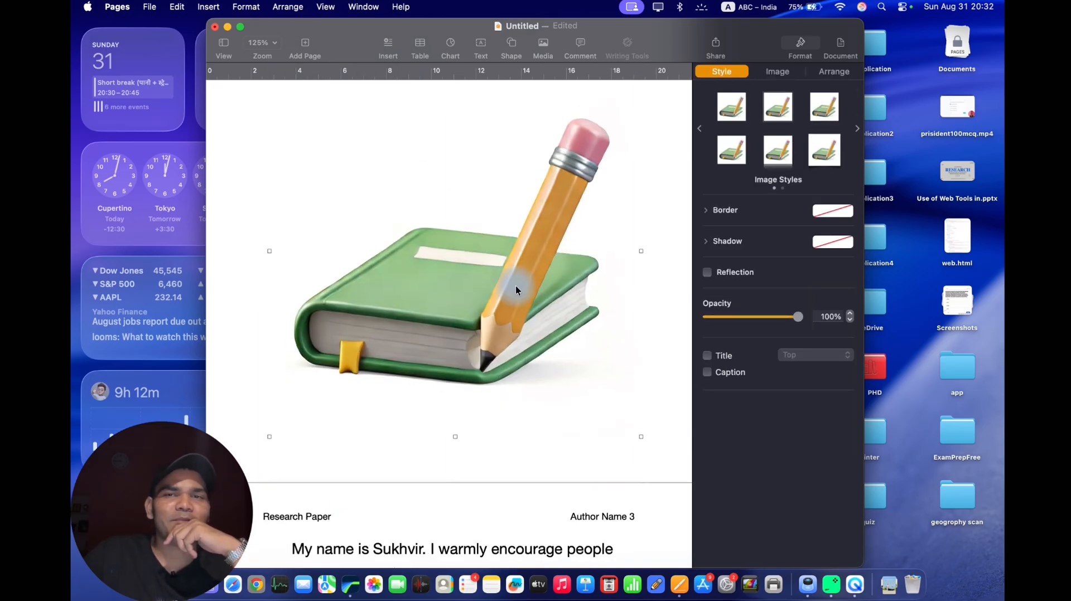
Remove the background of the book and pencil image and accept the result.
click(778, 71)
click(777, 197)
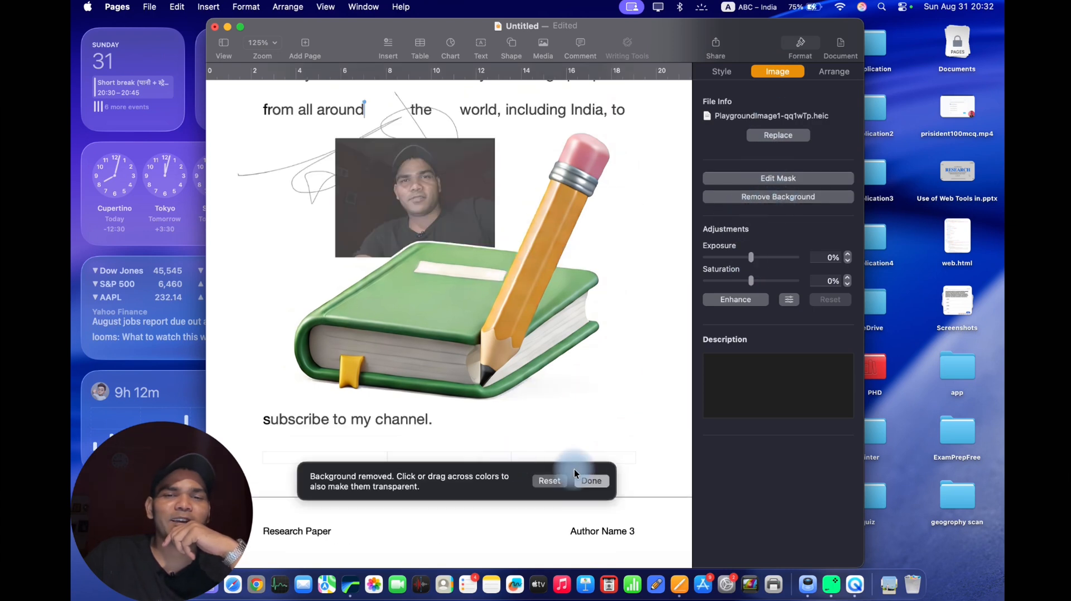
click(597, 482)
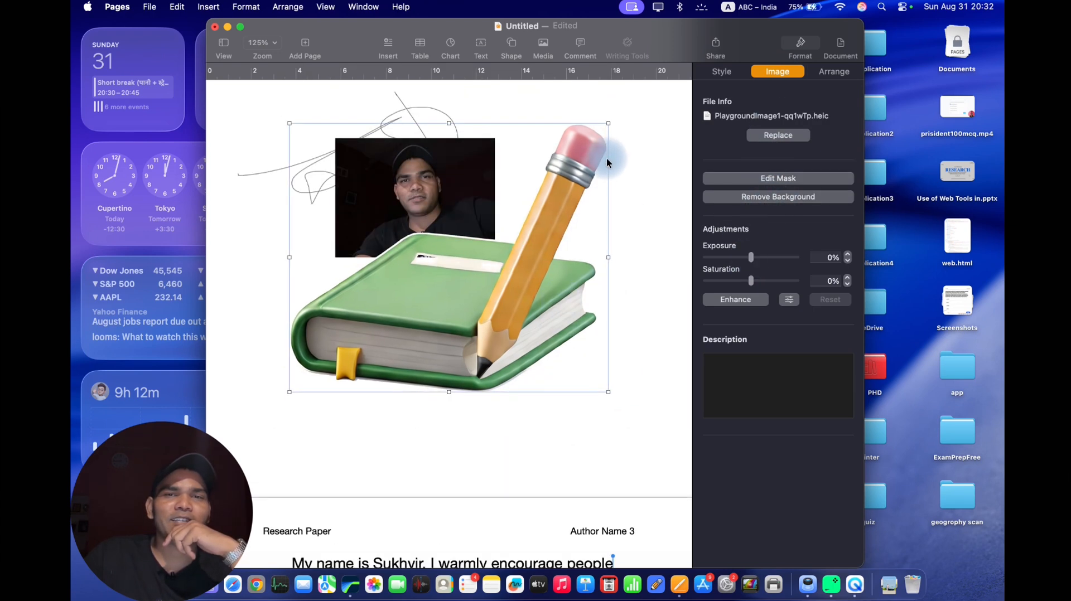
Shrink the book and pencil image to roughly half its size, reposition it on the page and deselect it.
mouse_move(609, 122)
mouse_down()
mouse_move(500, 342)
mouse_move(442, 371)
mouse_up()
drag(363, 358, 606, 286)
click(621, 371)
scroll(611, 358, up, 2)
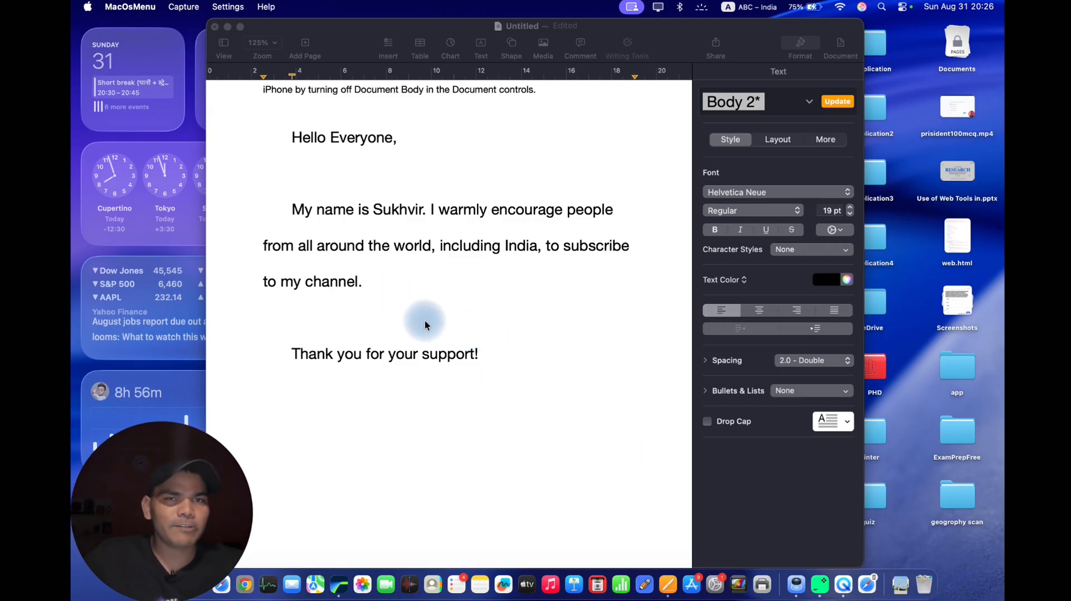
Insert a sketch drawn on the iPad after "Thank you for your support!" and reduce its size.
click(495, 347)
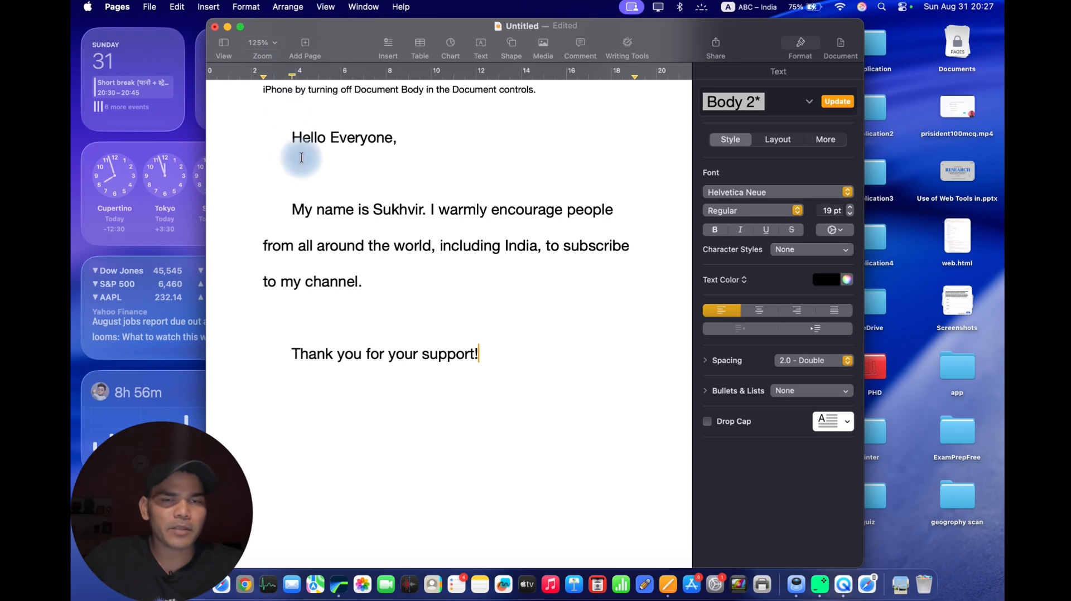
scroll(344, 260, down, 3)
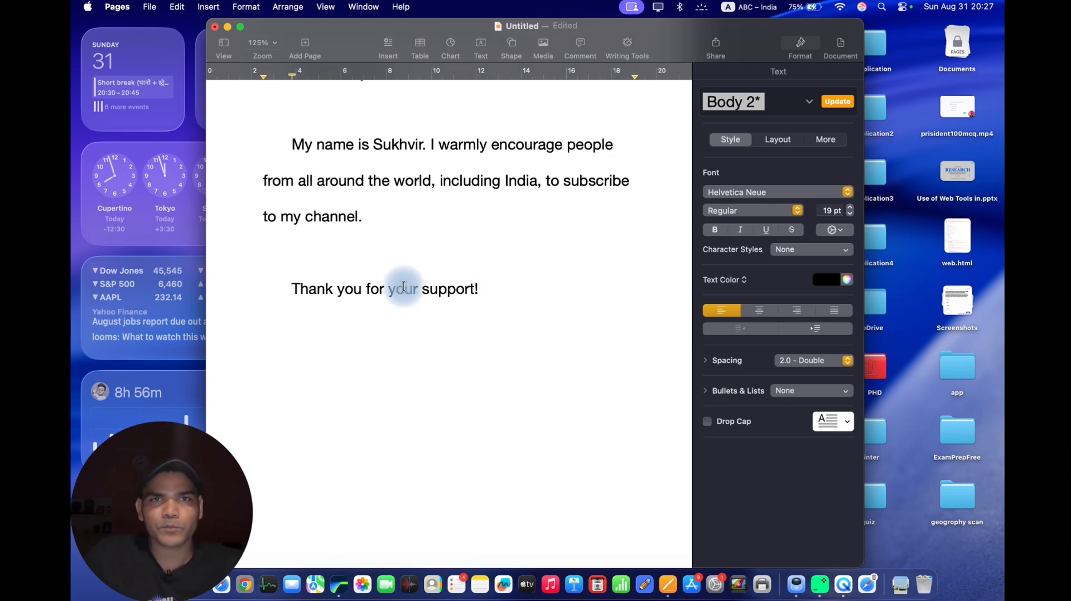
click(543, 46)
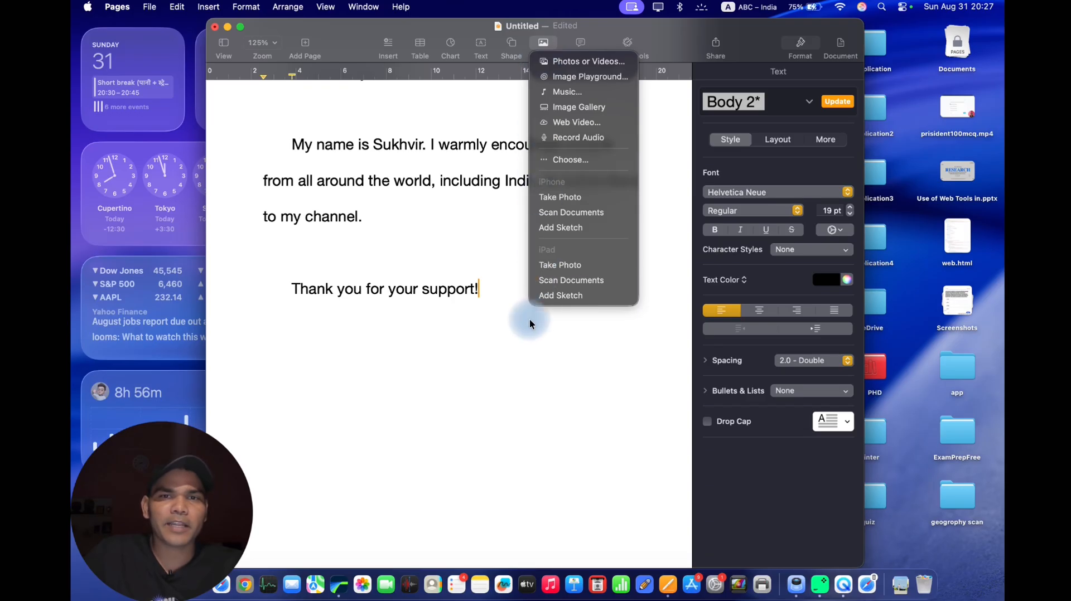
click(558, 296)
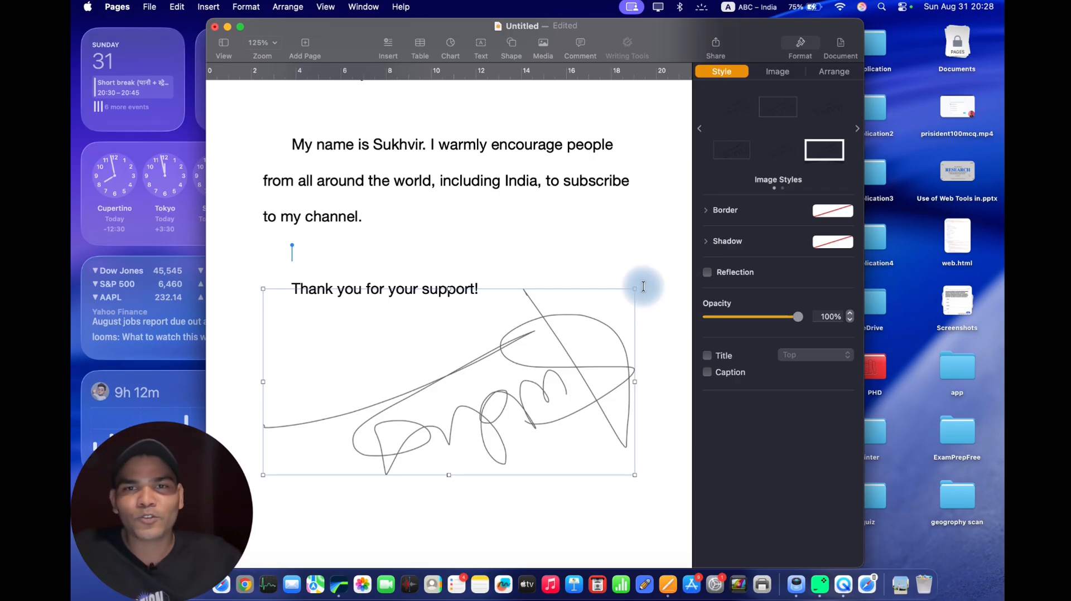
drag(636, 288, 495, 376)
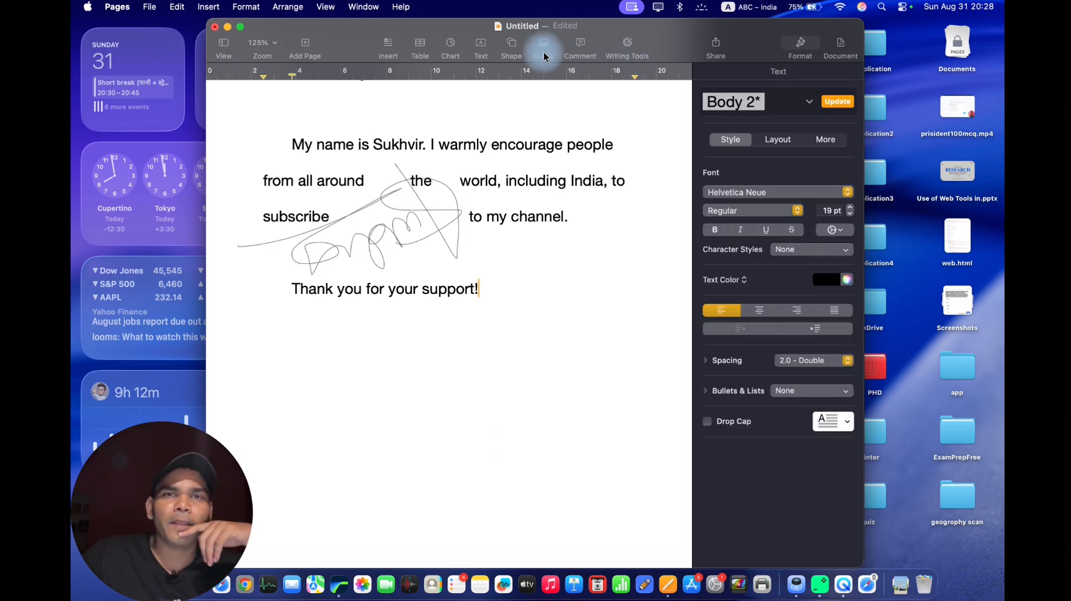
Insert a photo of the laptop taken with the iPad, sized down and placed below the "Thank you for your support!" line.
click(545, 47)
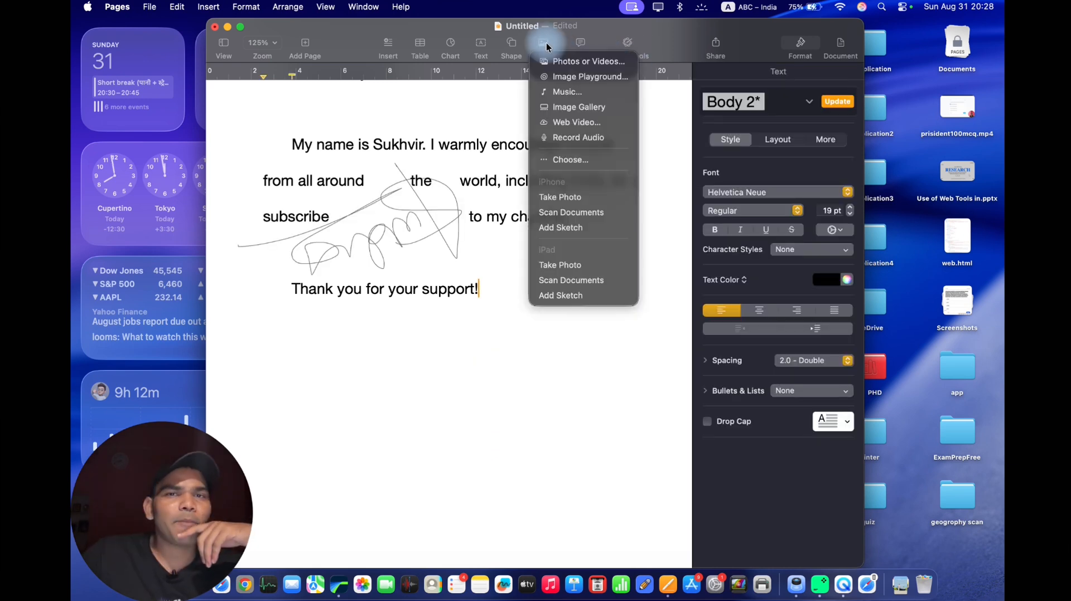
click(562, 269)
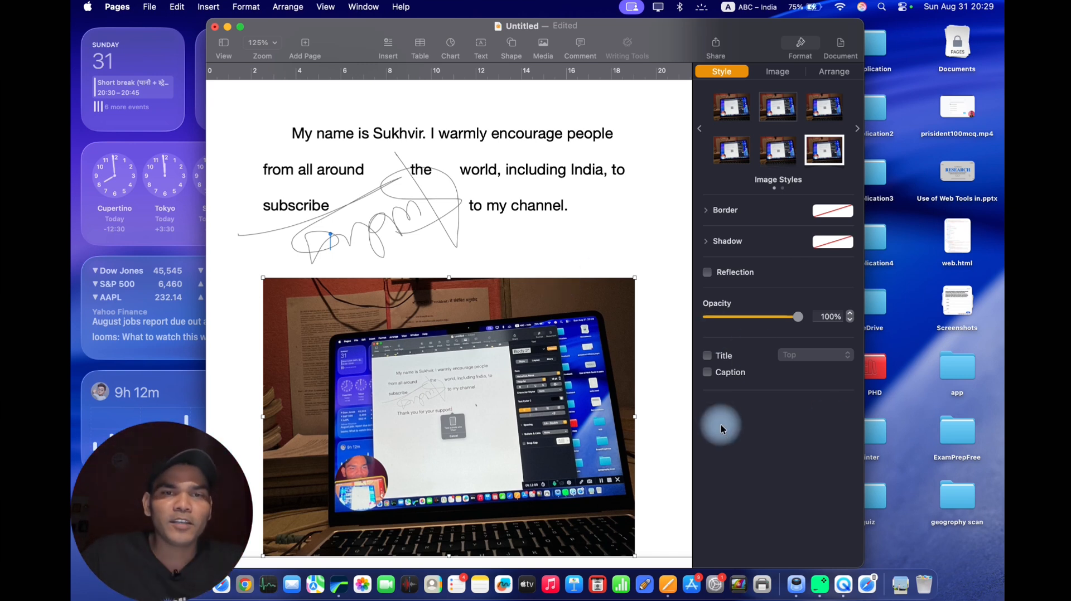
drag(517, 406, 520, 311)
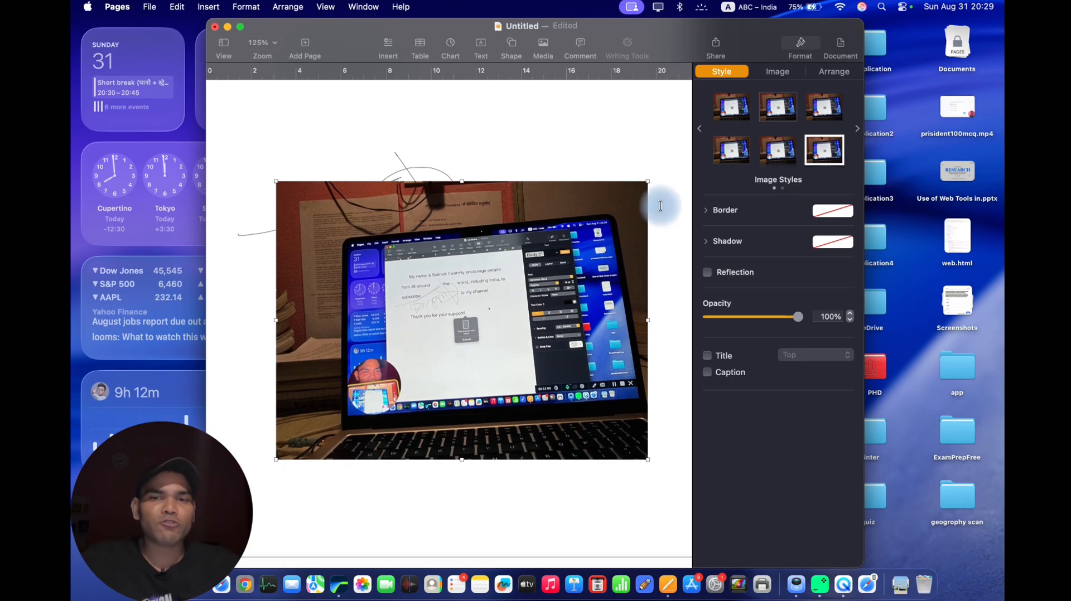
drag(648, 182, 534, 281)
drag(429, 337, 474, 367)
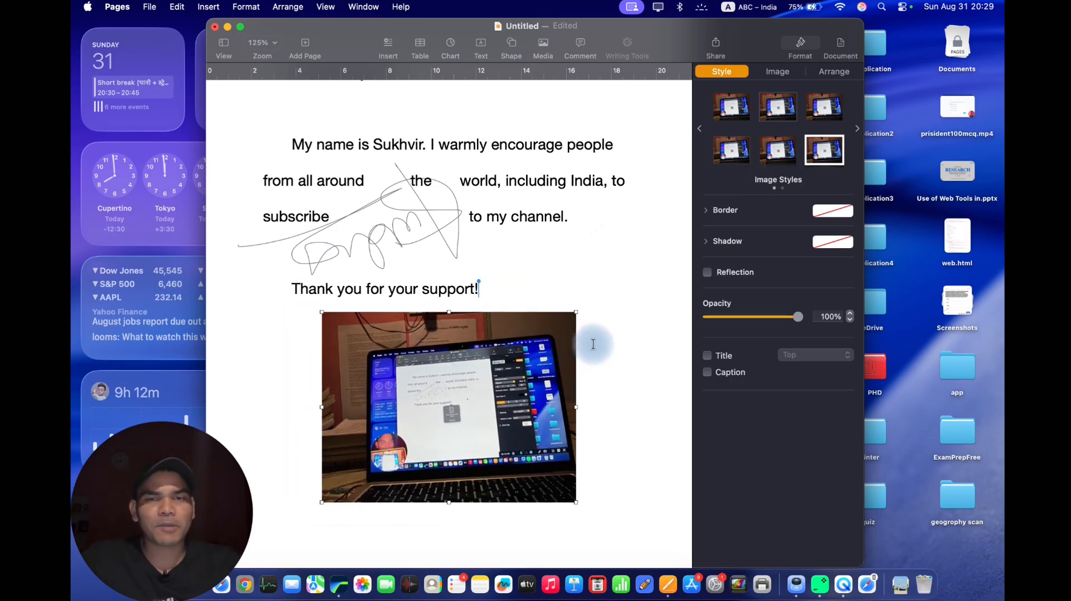
Insert a portrait photo taken with the iPad and move it up below the paragraph ending "to my channel.".
click(543, 43)
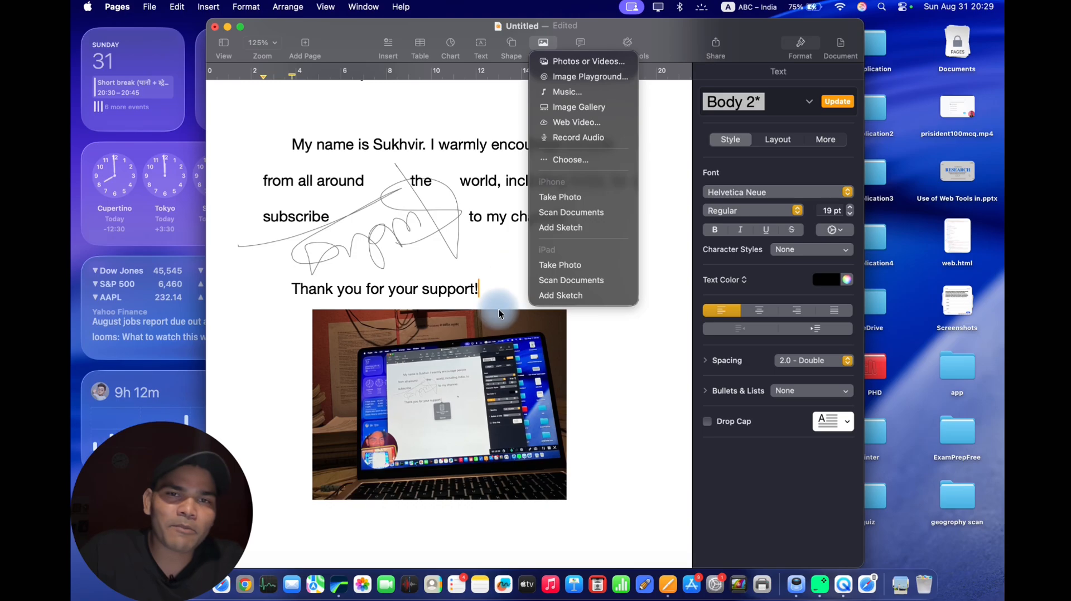
click(568, 270)
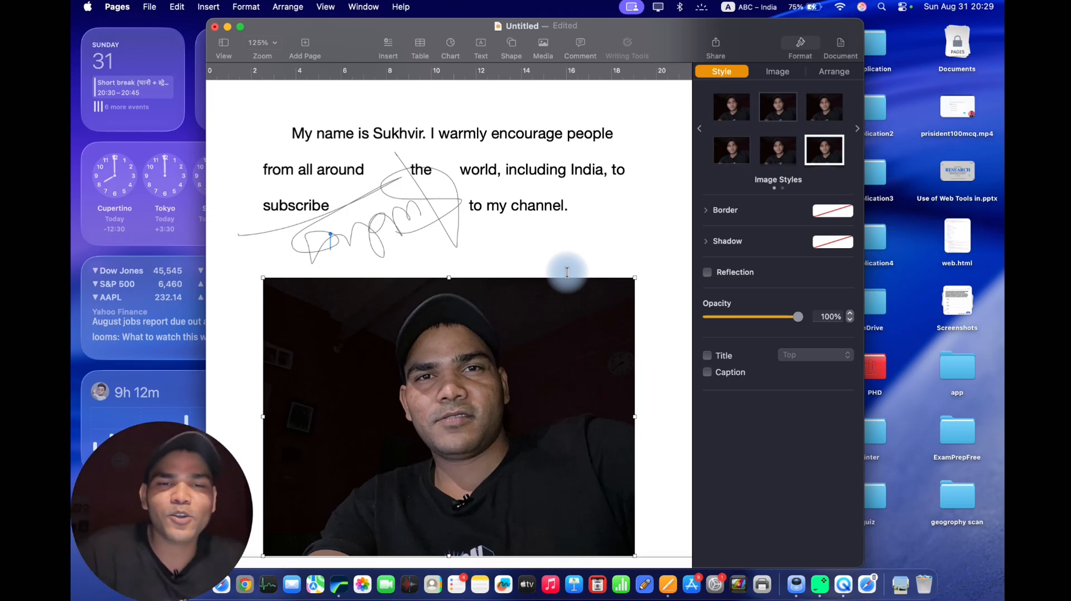
drag(561, 329, 561, 294)
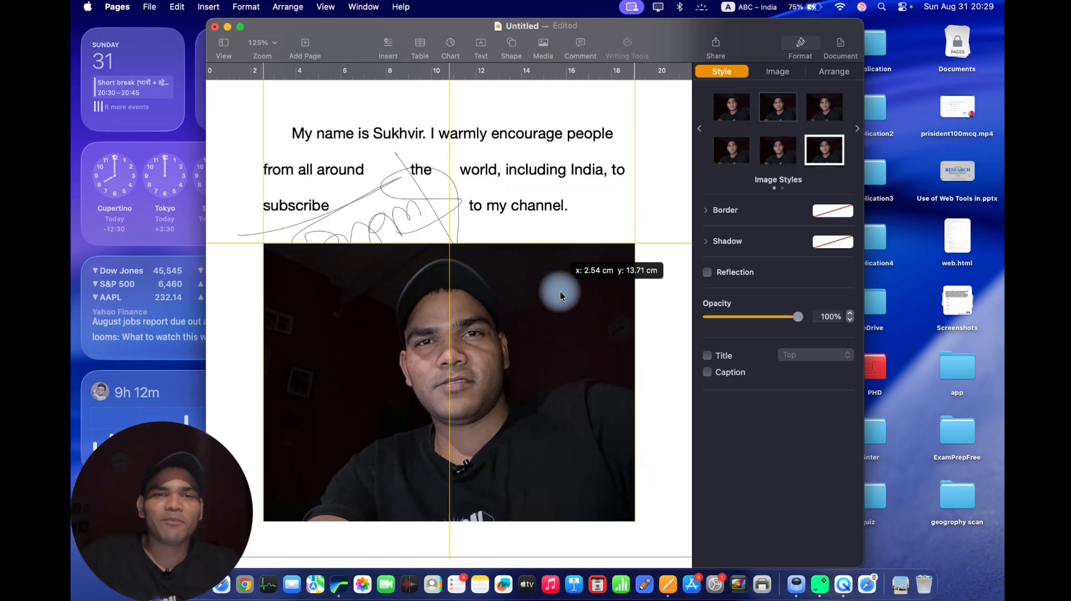
click(633, 243)
click(628, 252)
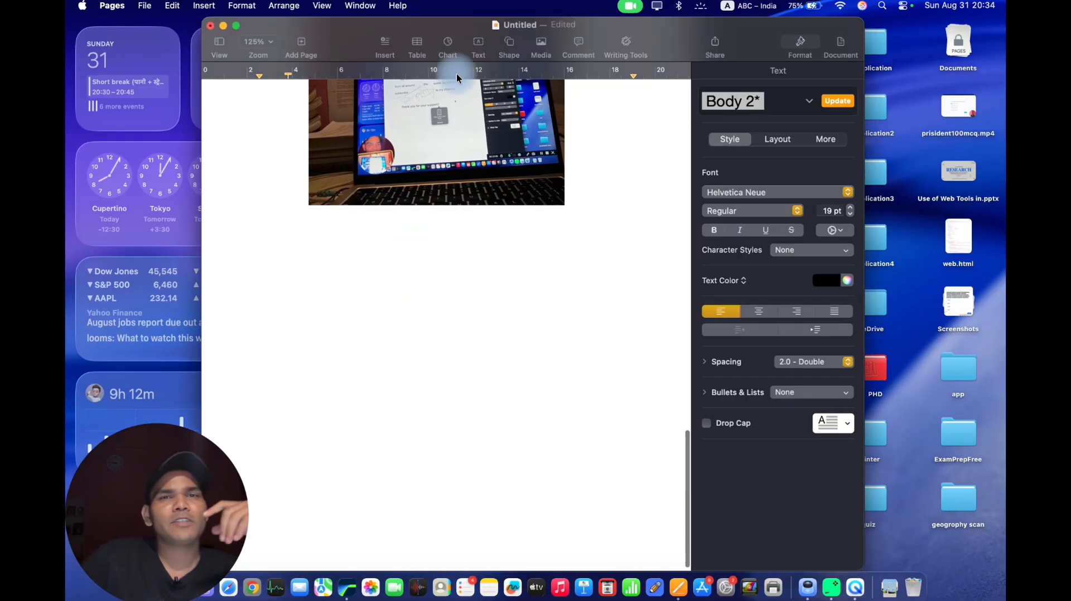
Insert a 2D column chart and move it onto the blank page below the laptop photo.
click(447, 40)
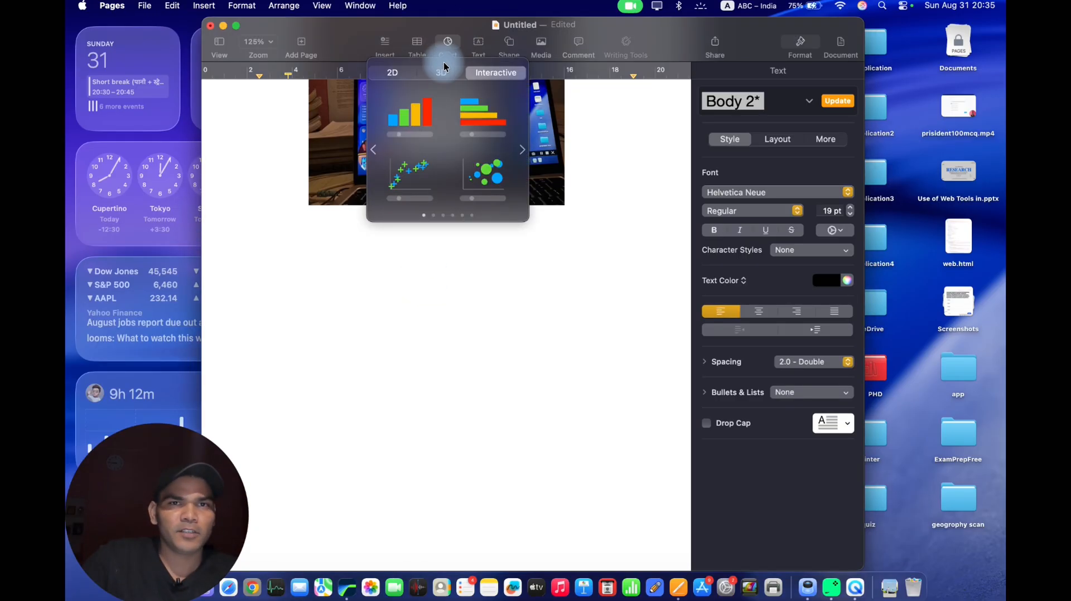
click(396, 74)
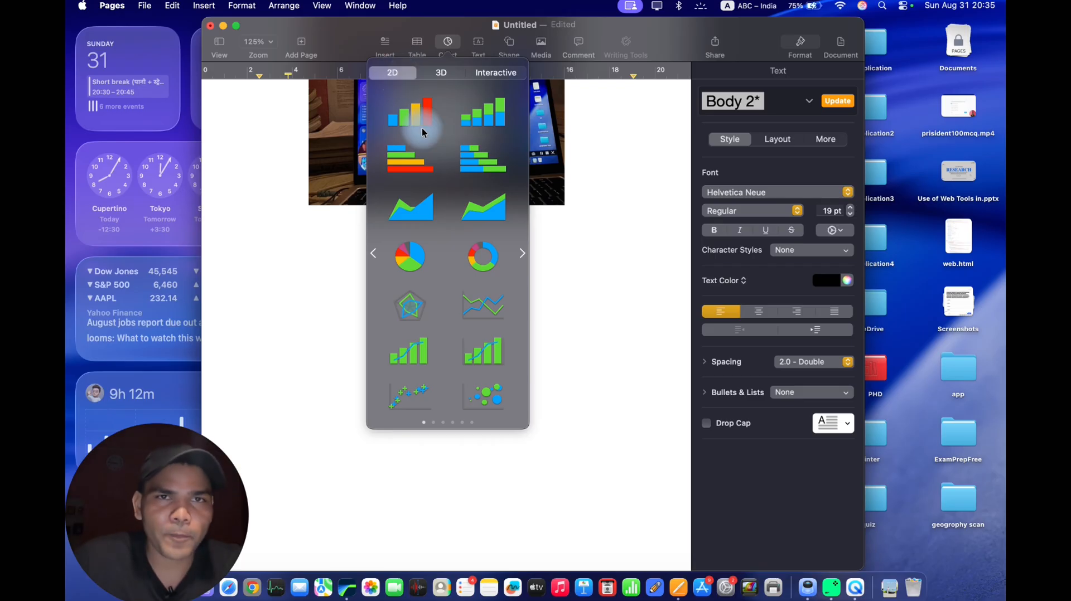
drag(424, 121, 430, 444)
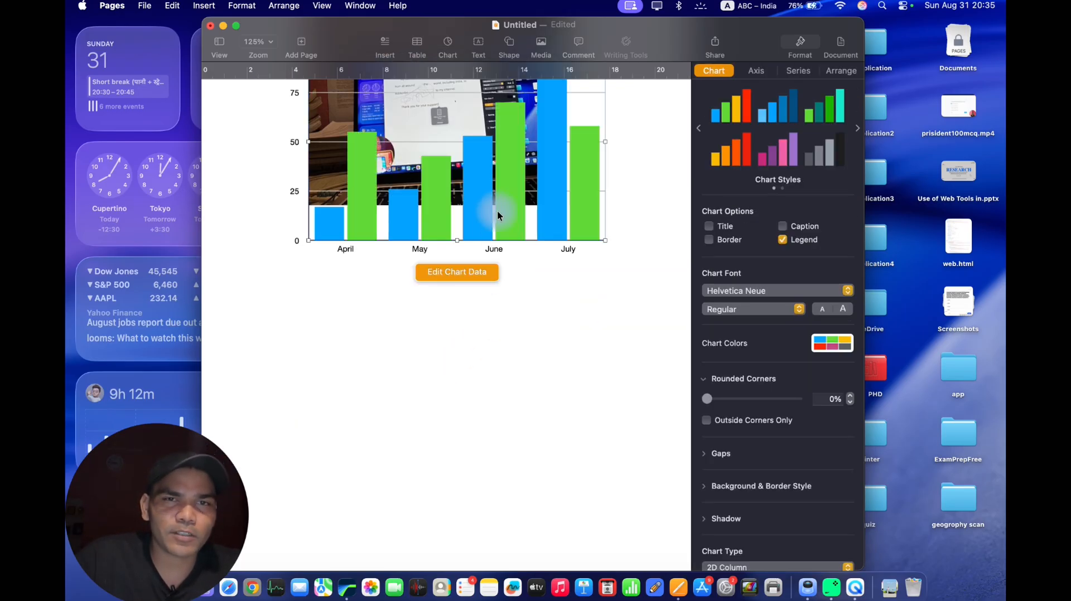
Open the column chart's data and rename its two series 2024 and 2025.
click(440, 451)
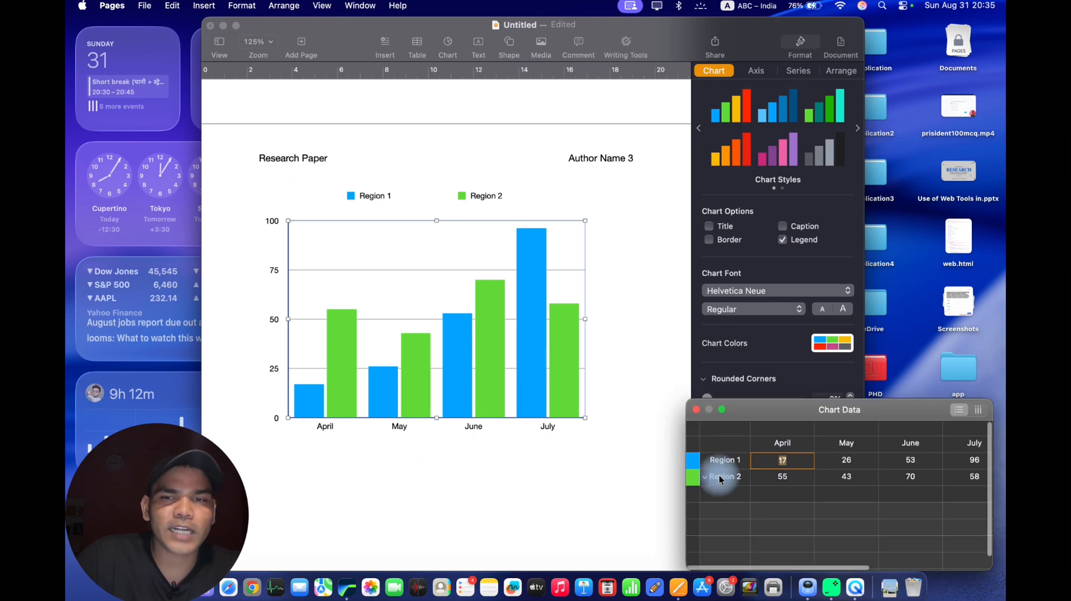
click(736, 465)
double_click(735, 465)
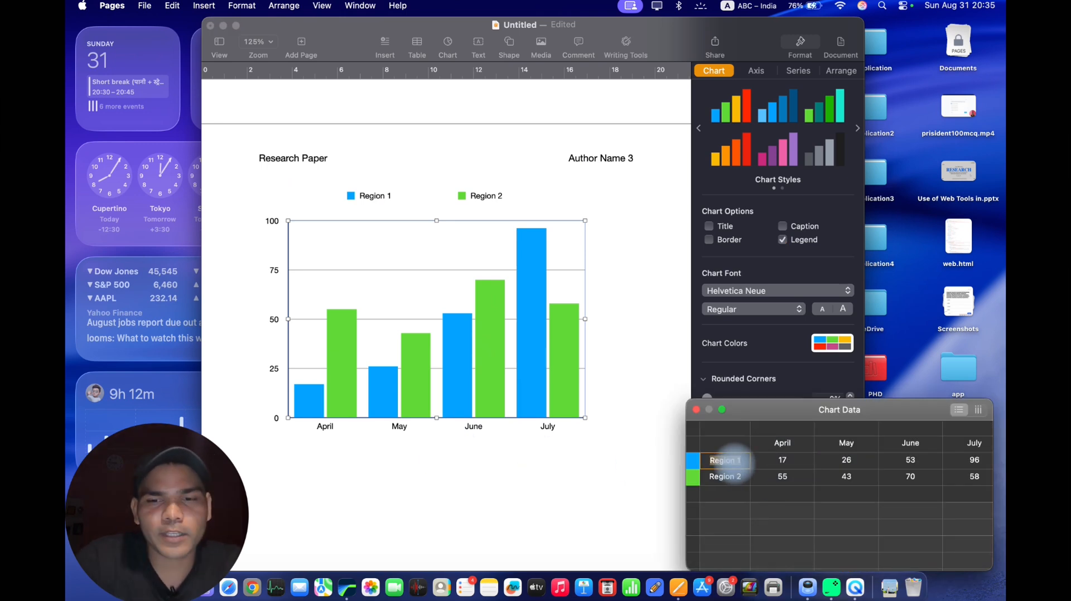
text(2024)
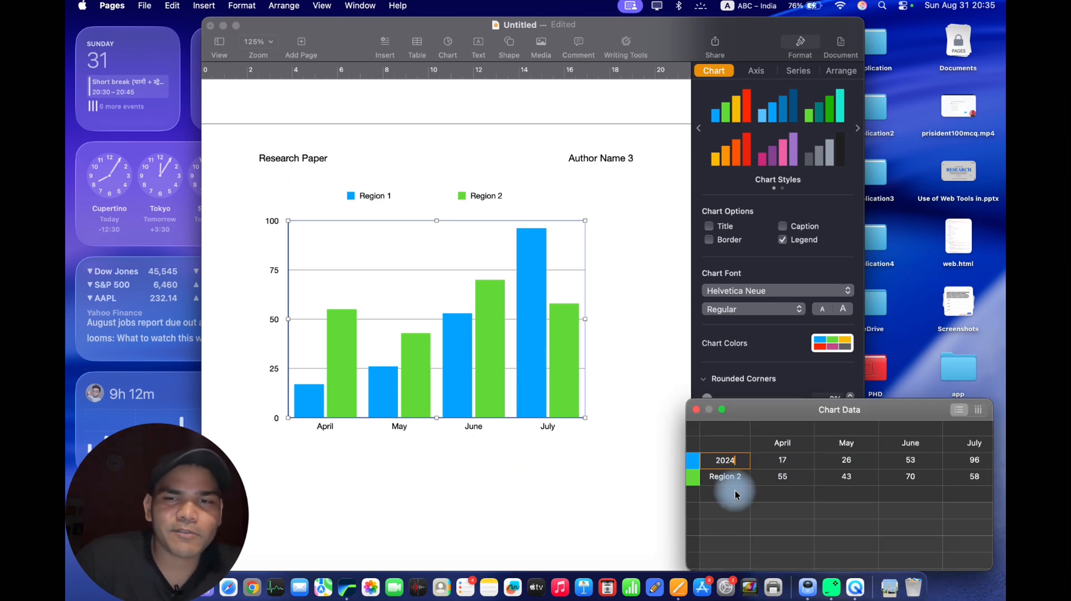
click(732, 477)
double_click(741, 477)
text(2)
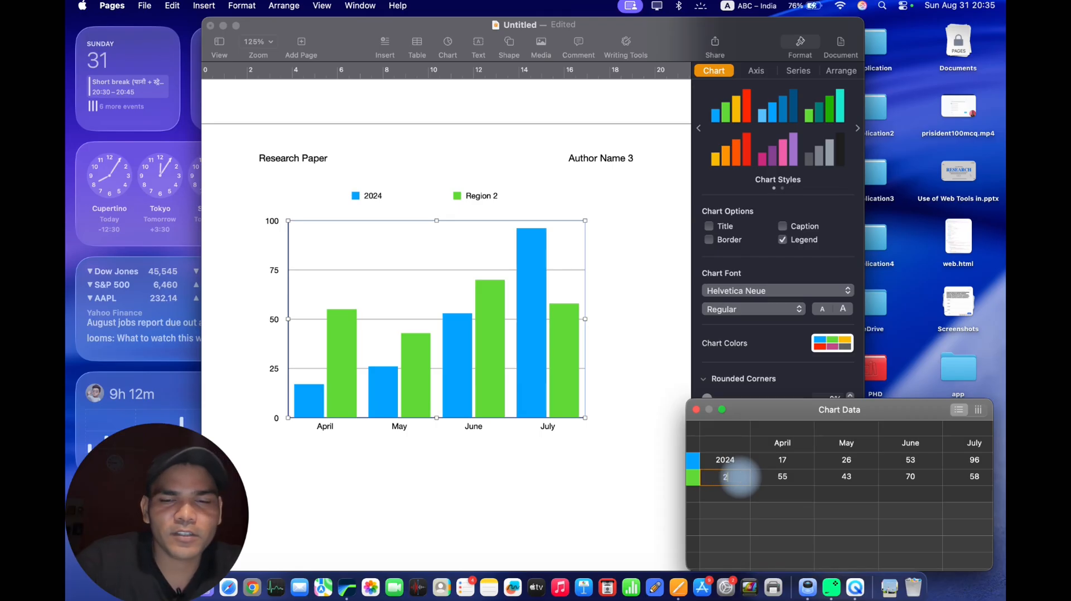
text(025)
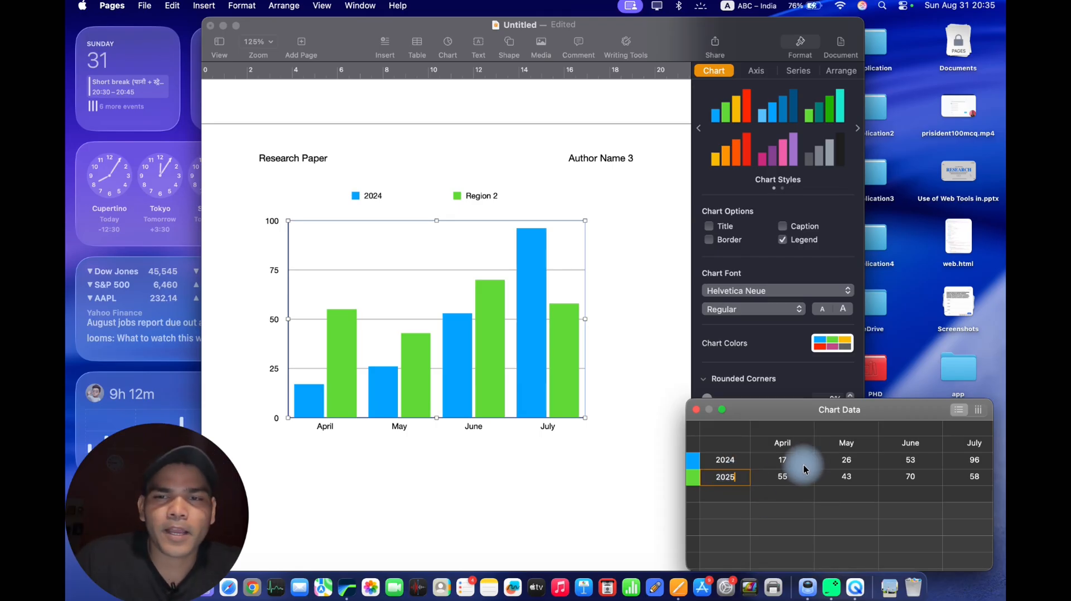
Set the 2024 series values to 144 for April, 44 for May and 4 for June.
click(788, 464)
double_click(785, 462)
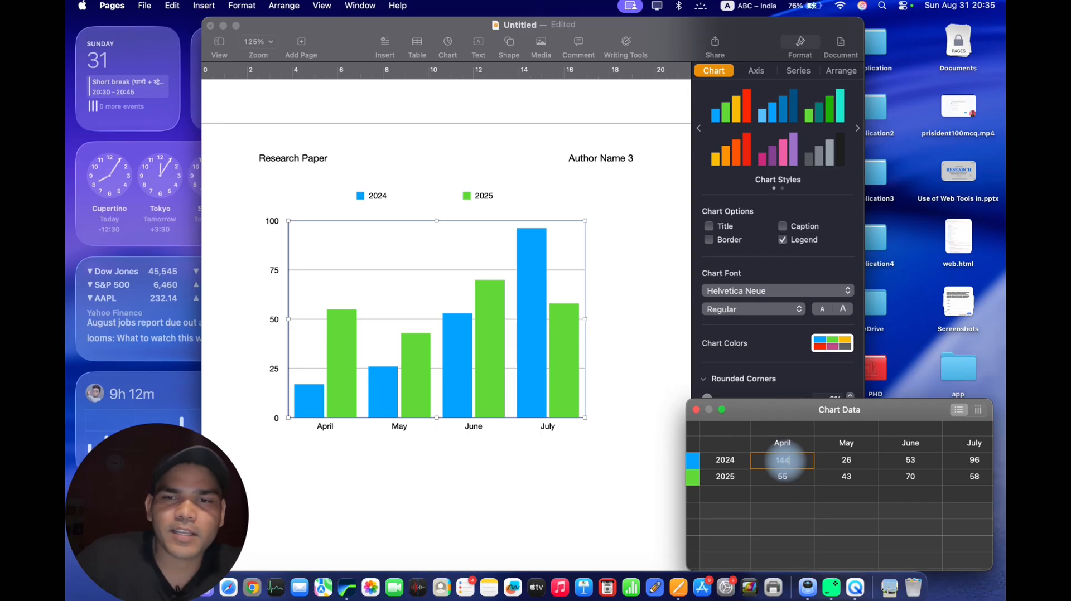
click(847, 461)
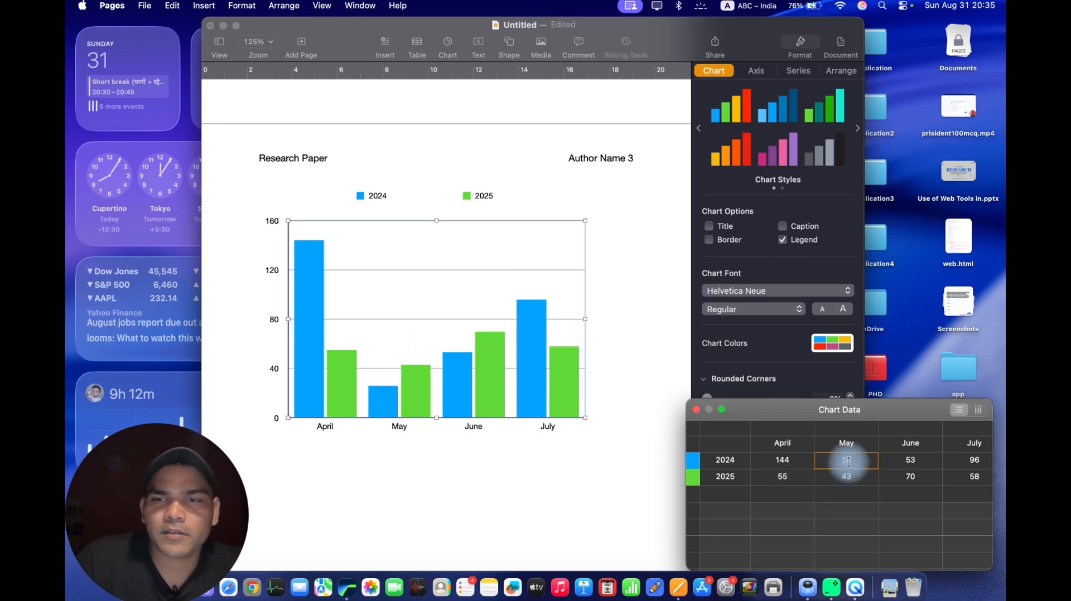
text(44)
click(901, 466)
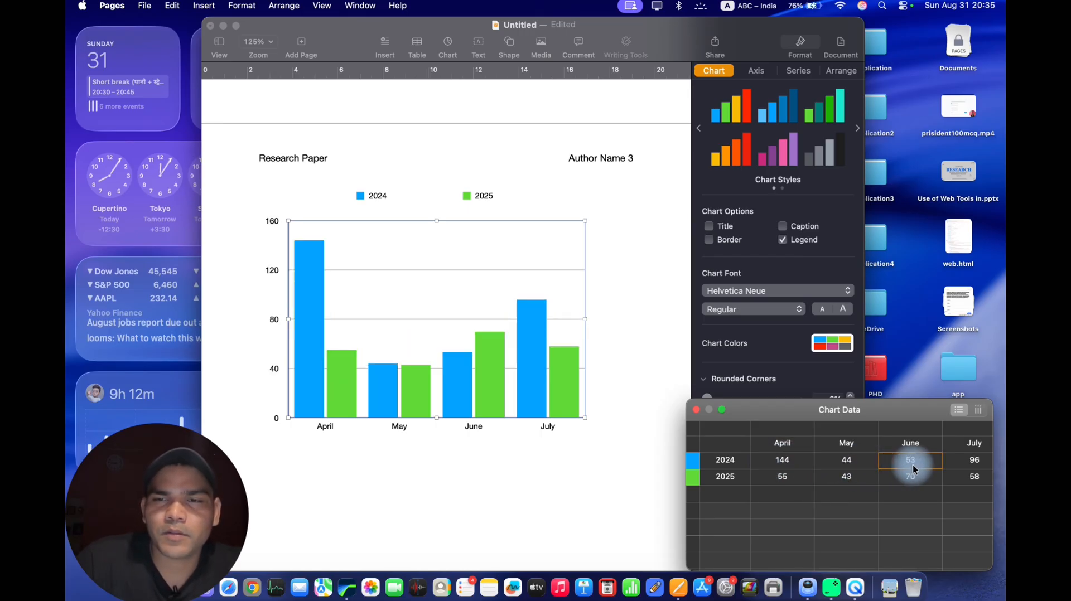
text(4)
click(981, 468)
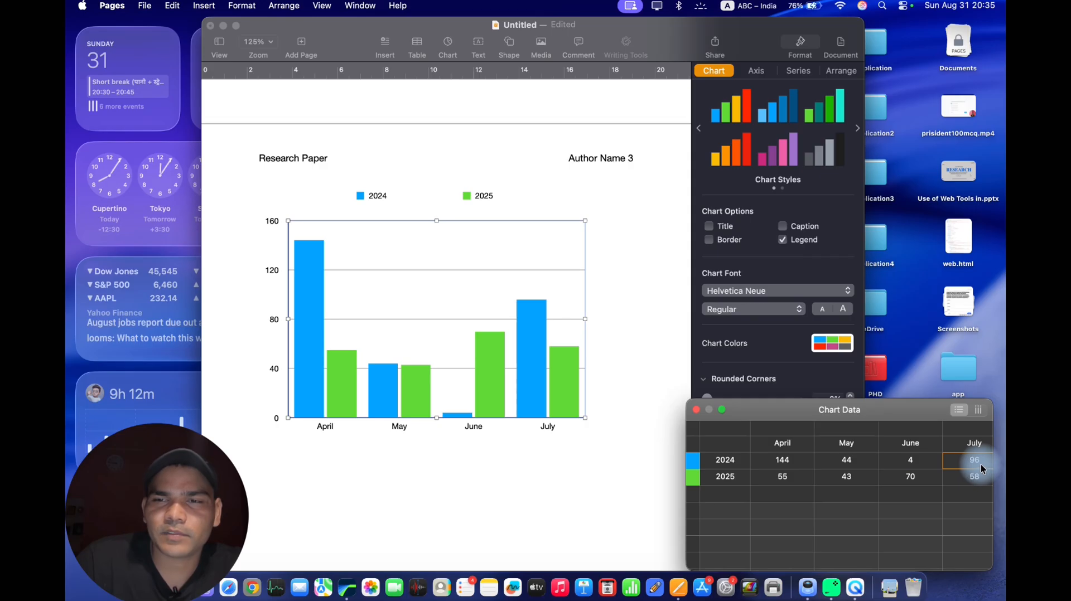
click(982, 467)
text(44)
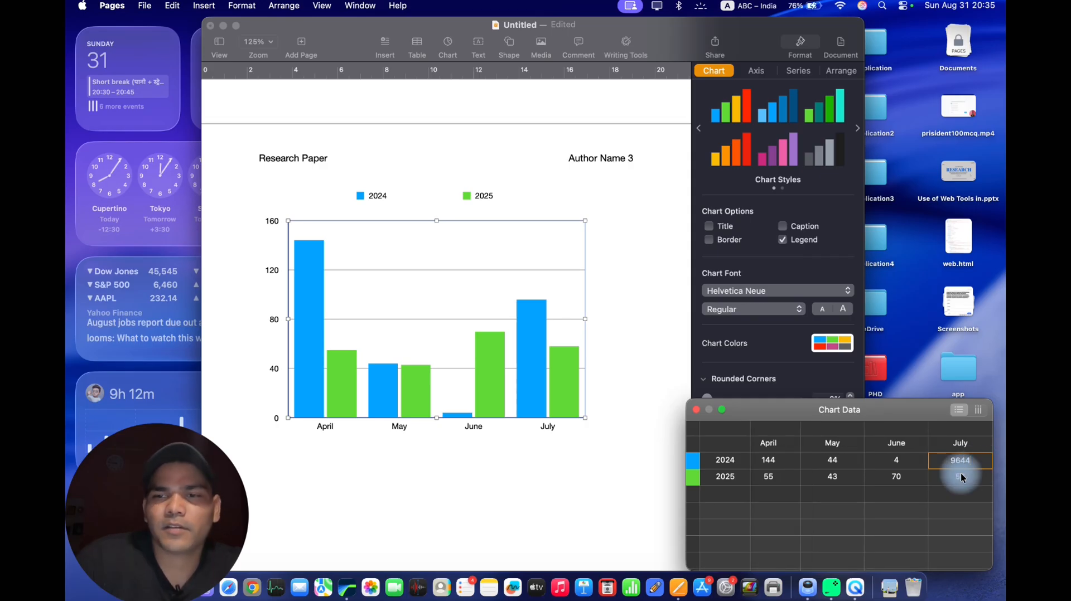
key(BackSpace)
key(BackSpace)
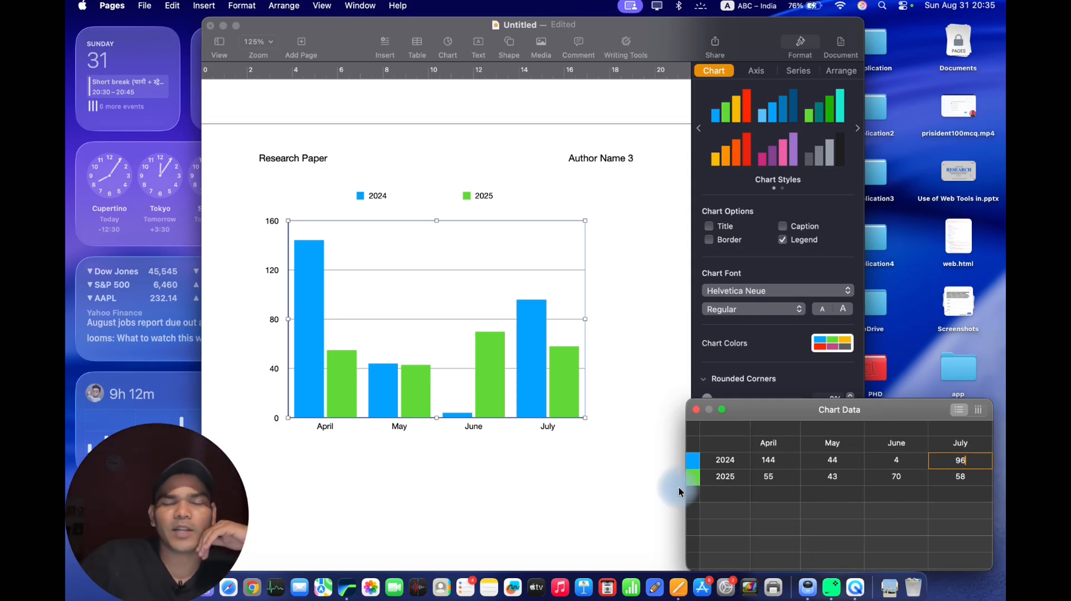
click(528, 370)
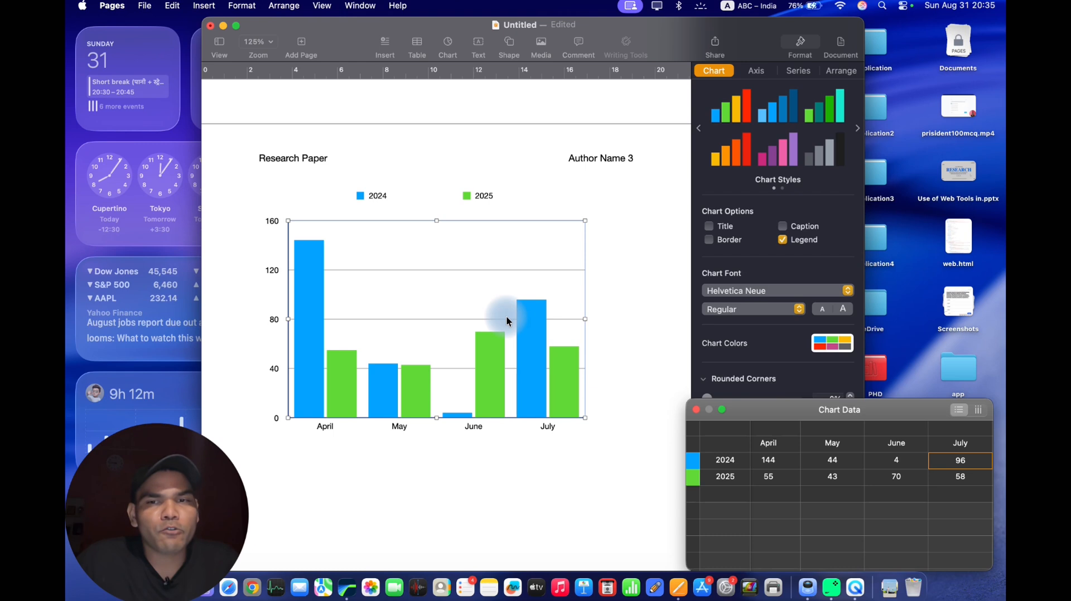
click(694, 466)
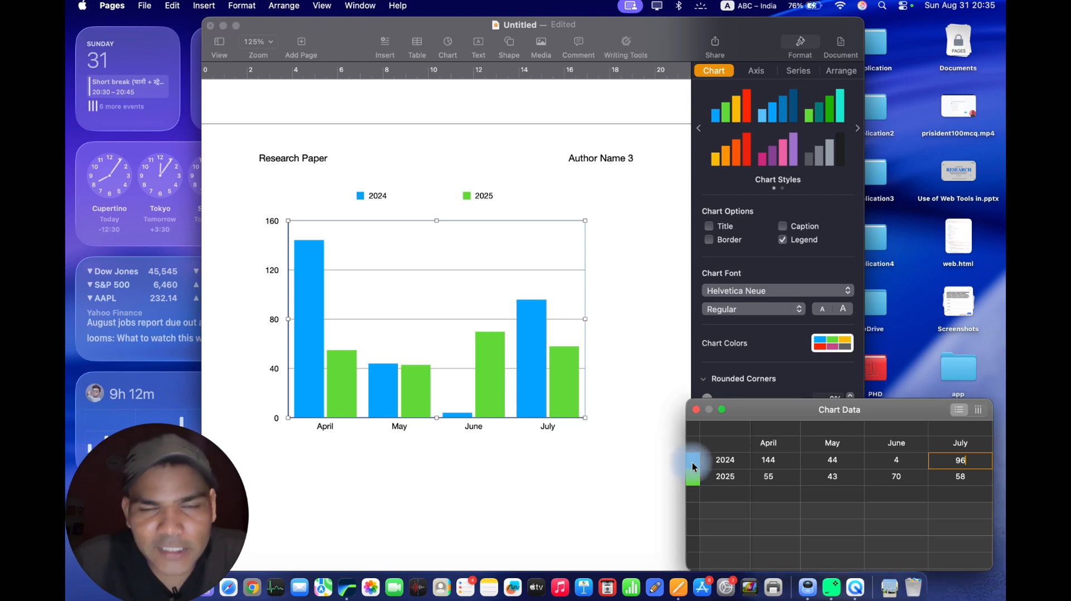
click(744, 144)
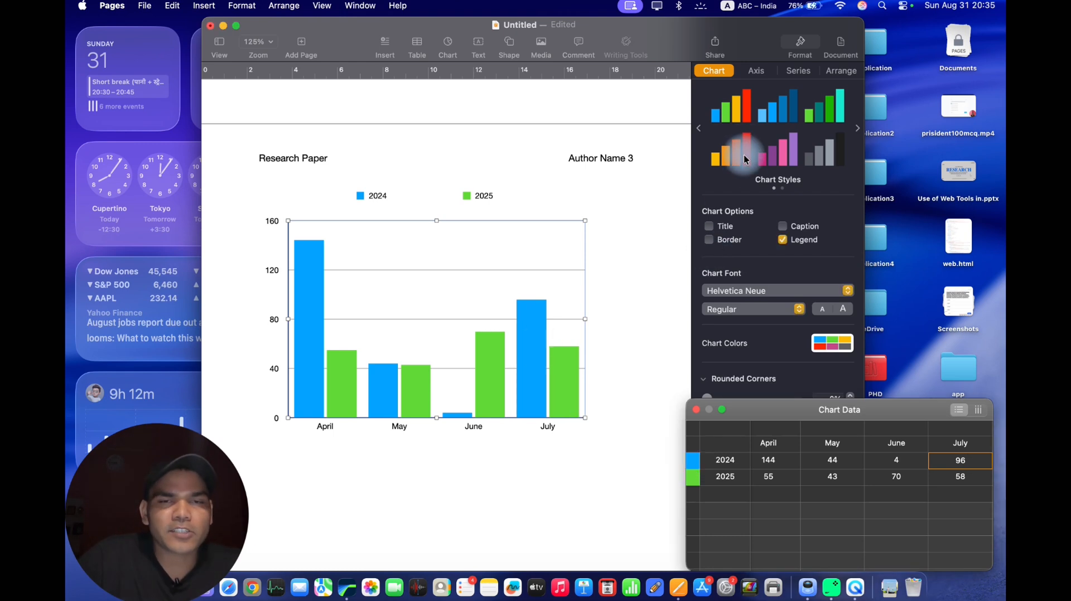
Insert a 3D column chart in the empty space beneath the 2D column chart.
scroll(585, 111, down, 5)
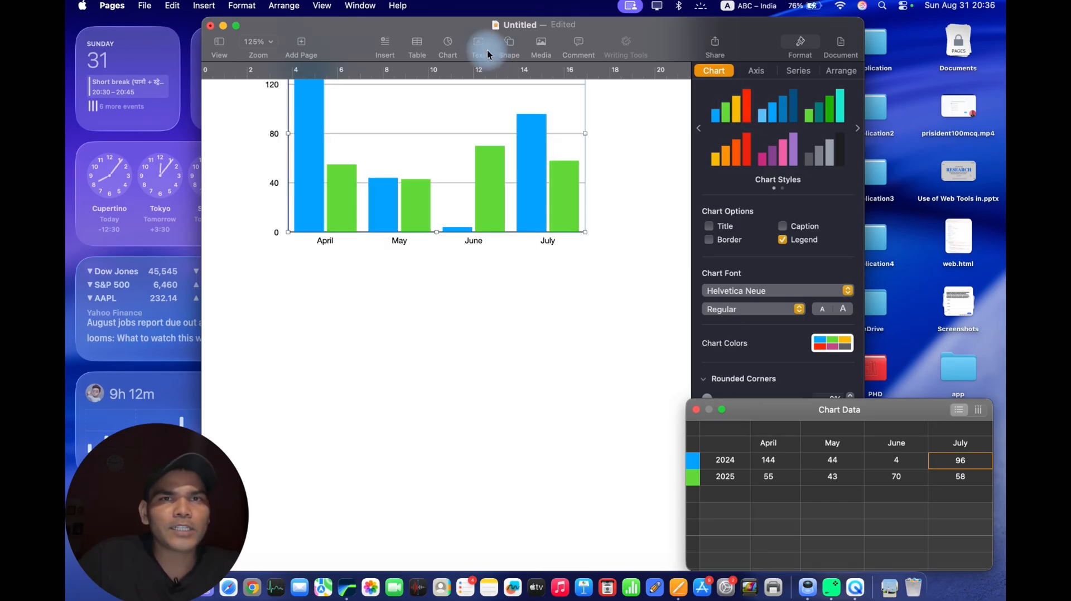
click(421, 45)
click(447, 43)
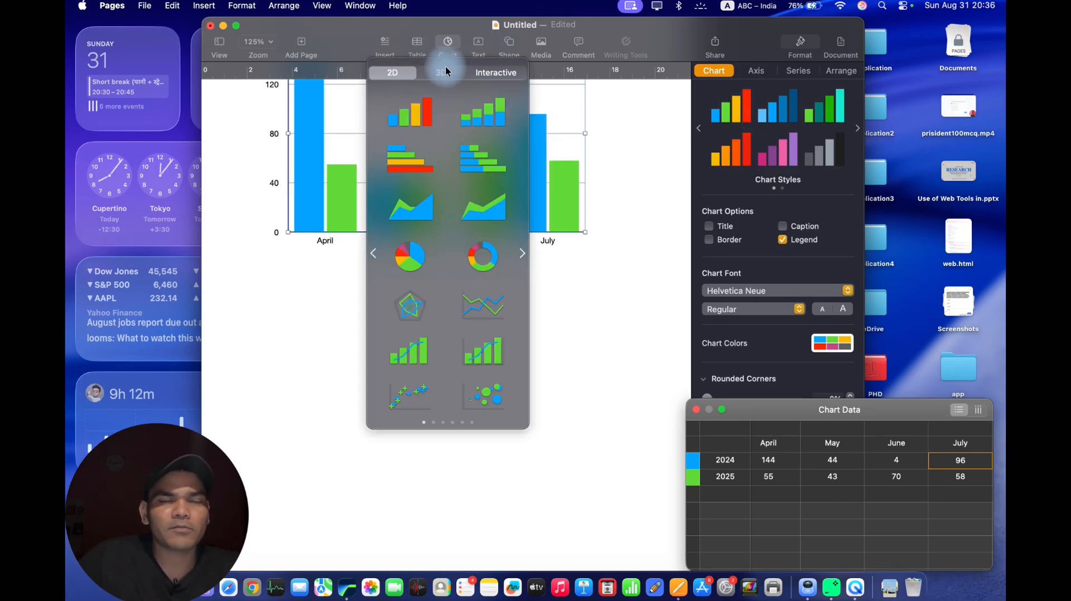
click(443, 76)
click(424, 122)
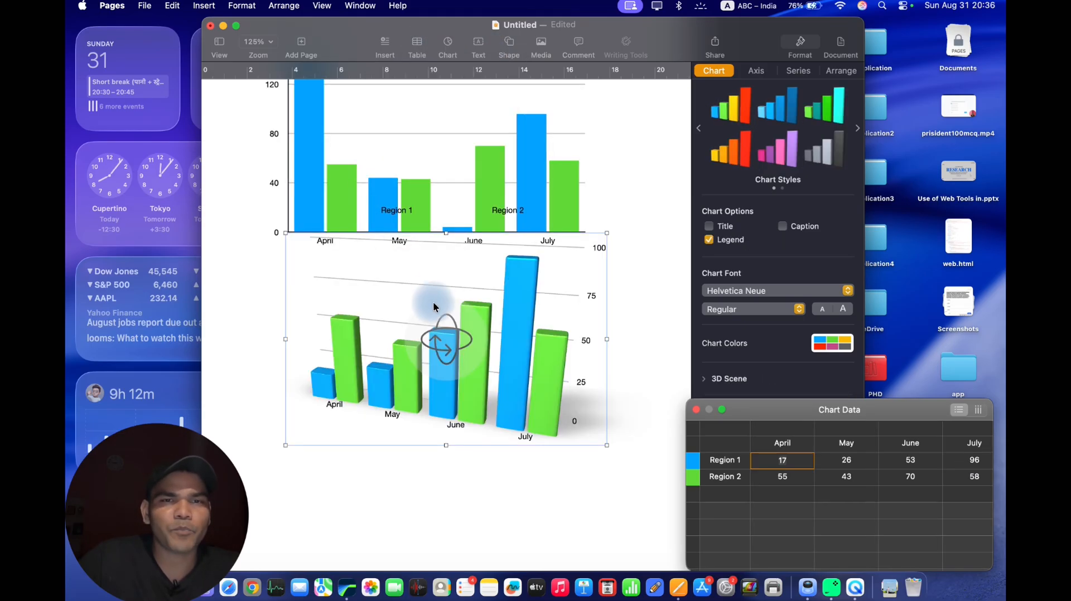
Rotate the 3D column chart to show its columns from the other side, then reposition and deselect it.
drag(444, 340, 440, 317)
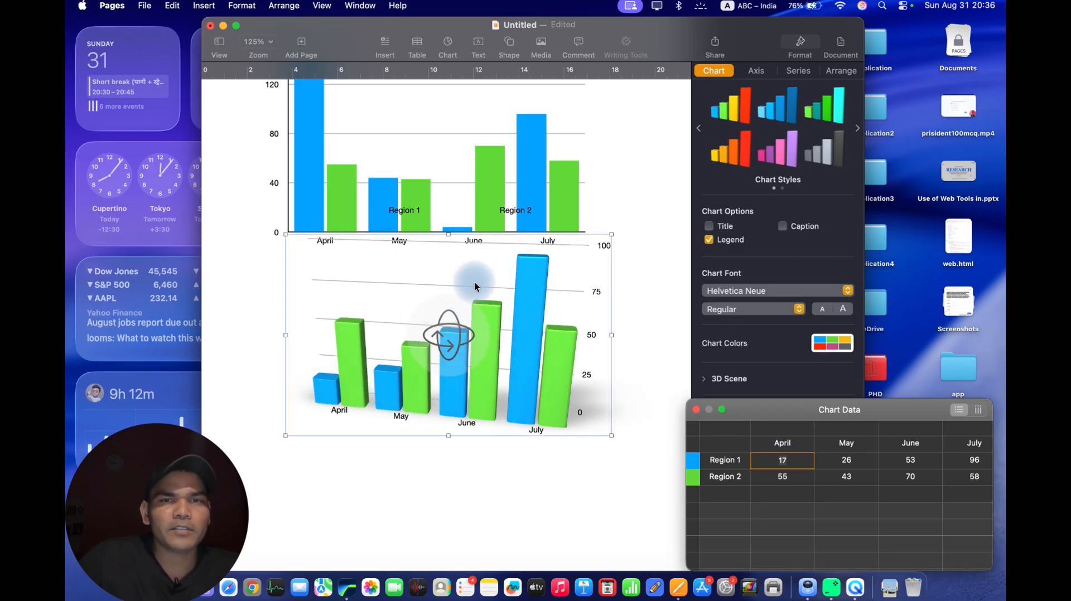
drag(474, 284, 456, 336)
drag(428, 384, 577, 372)
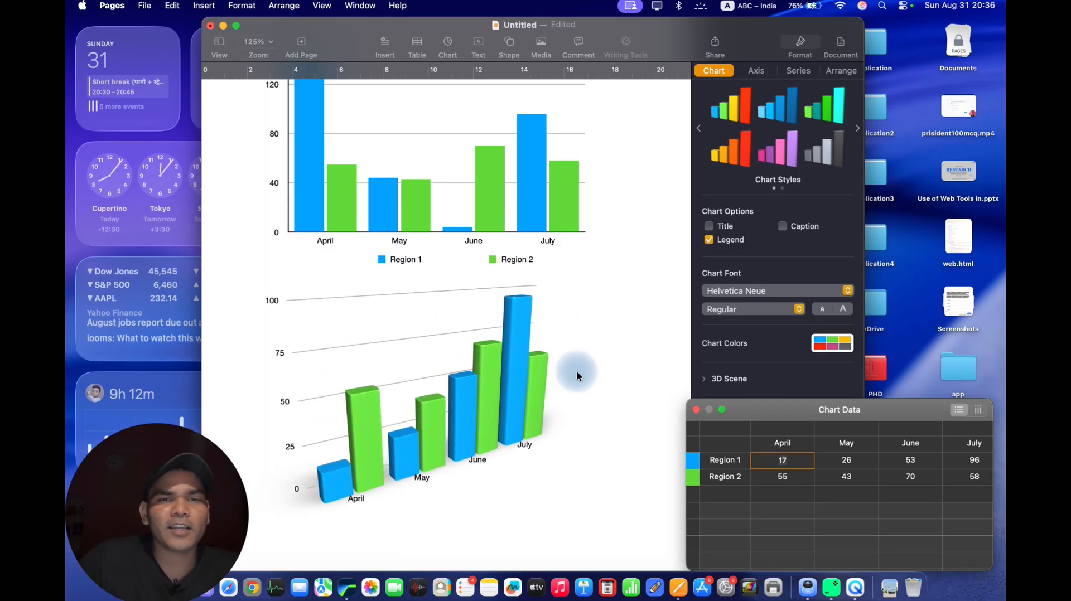
click(613, 334)
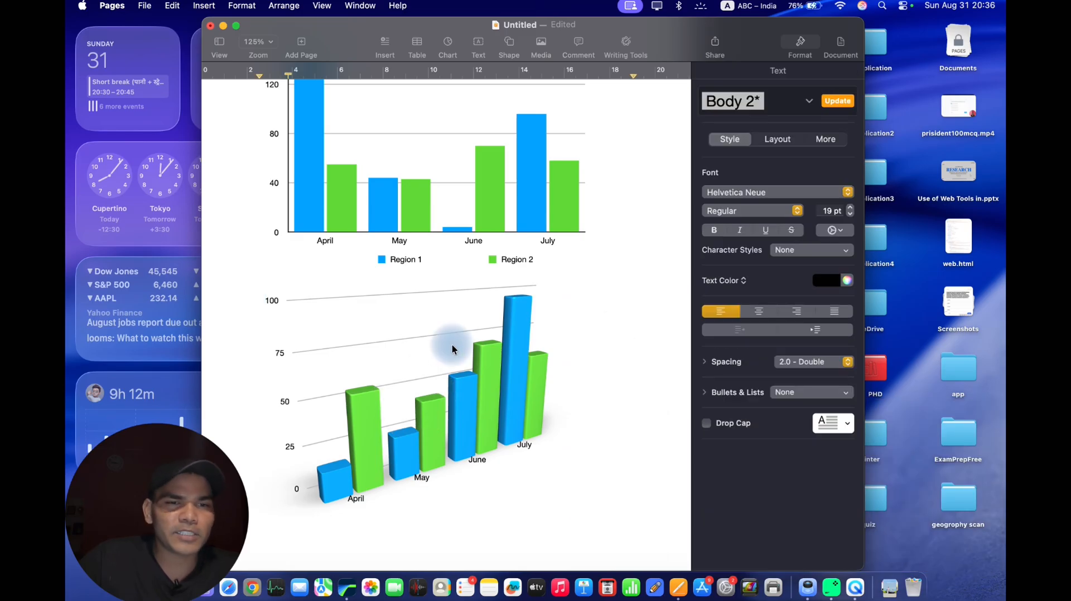
drag(451, 349, 484, 356)
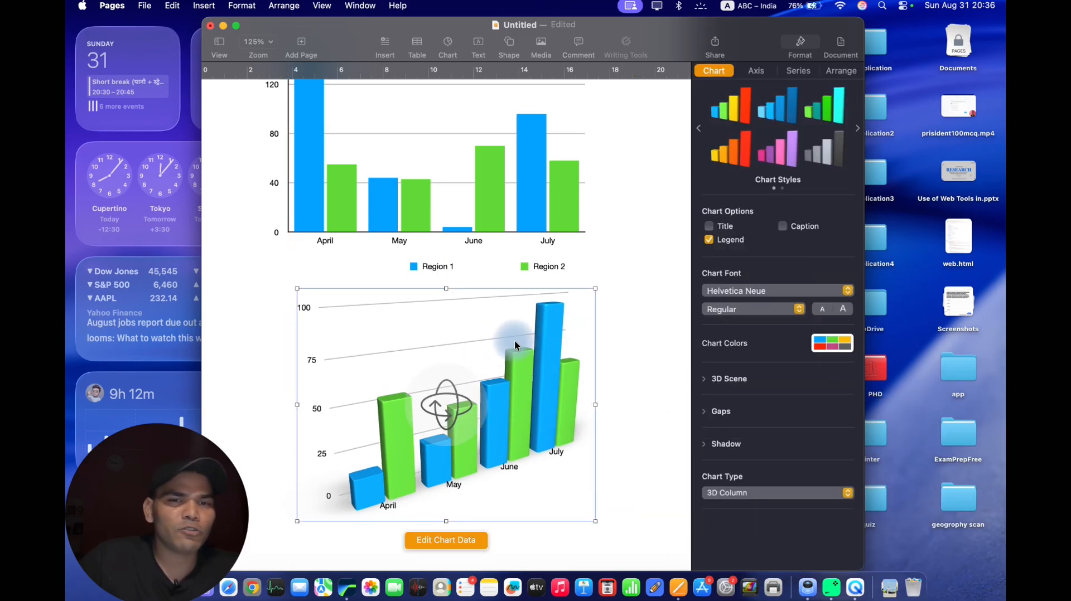
click(623, 329)
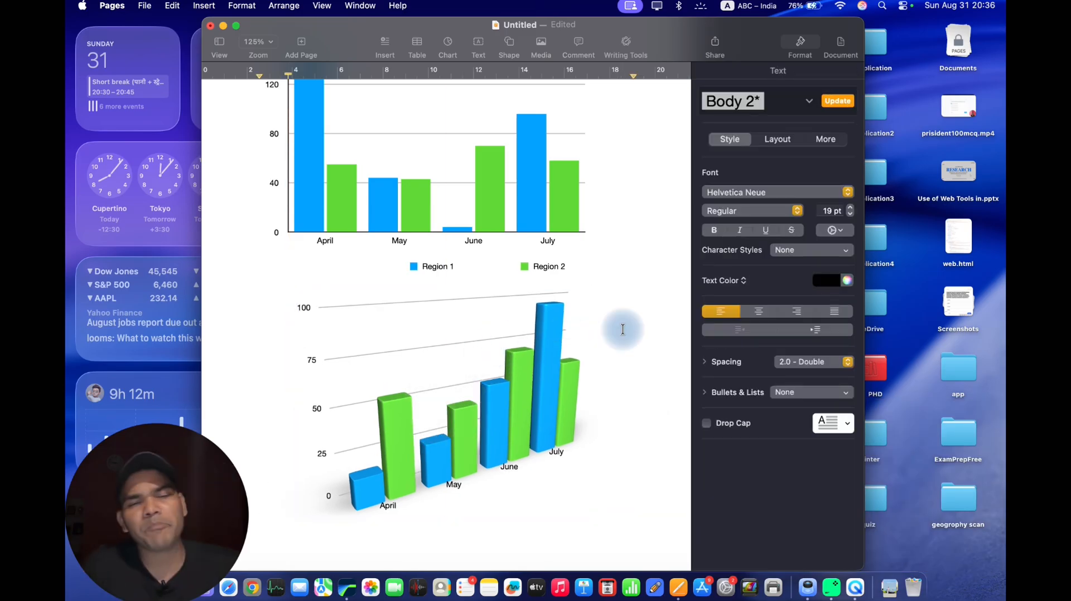
Set Region 1's April value to 444 in the 3D column chart's data and rotate the chart slightly.
click(544, 382)
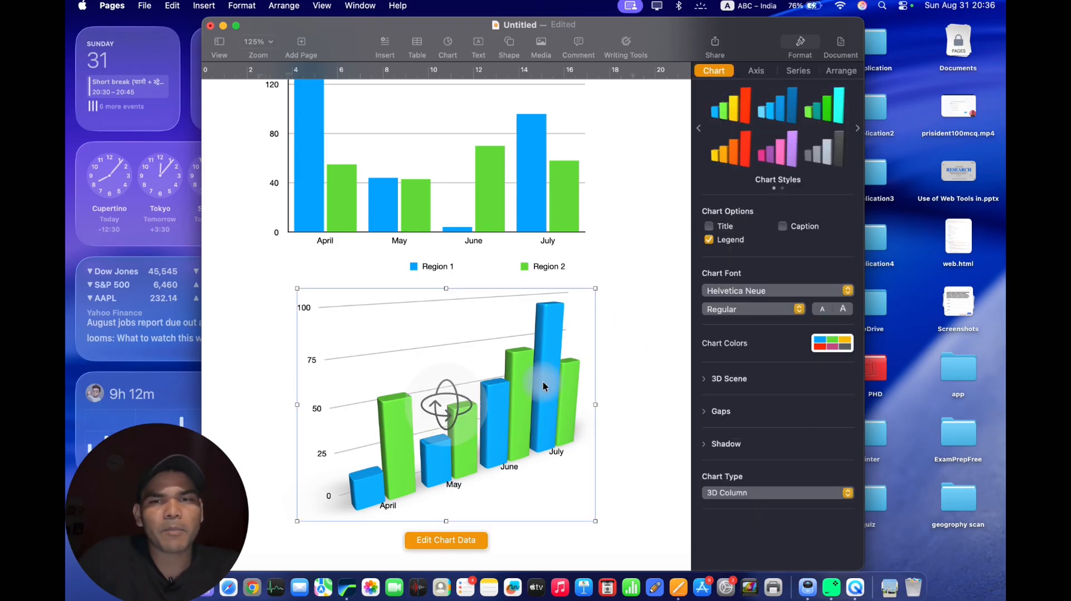
click(442, 550)
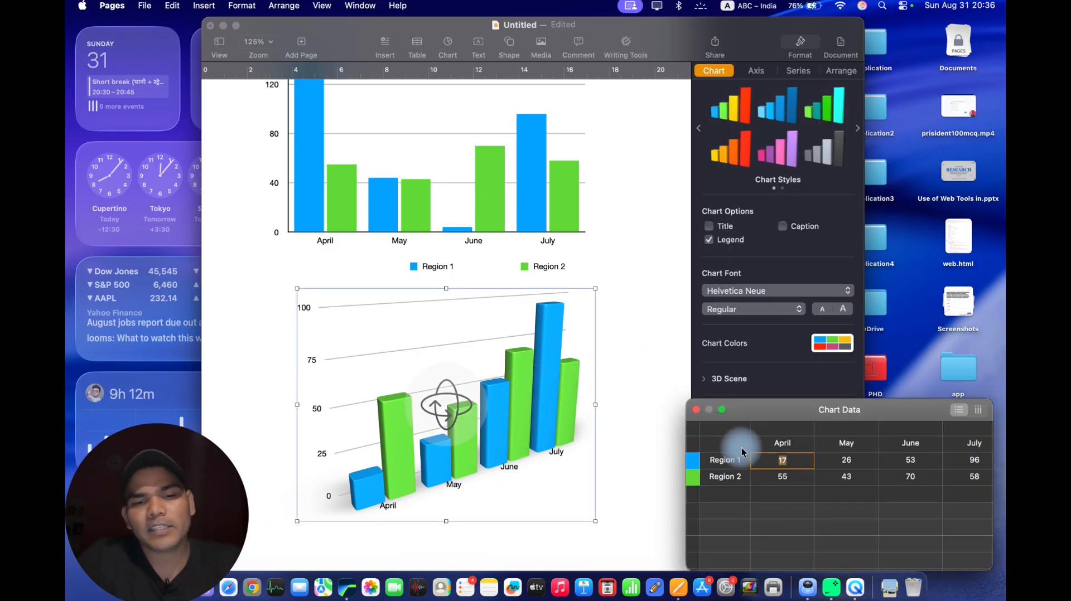
text(444)
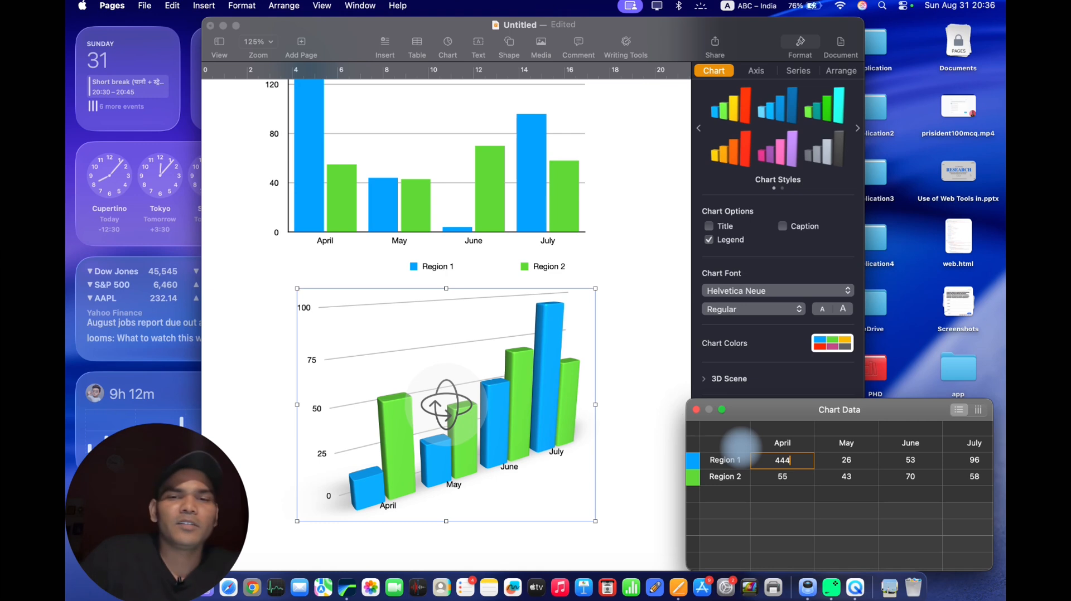
click(623, 489)
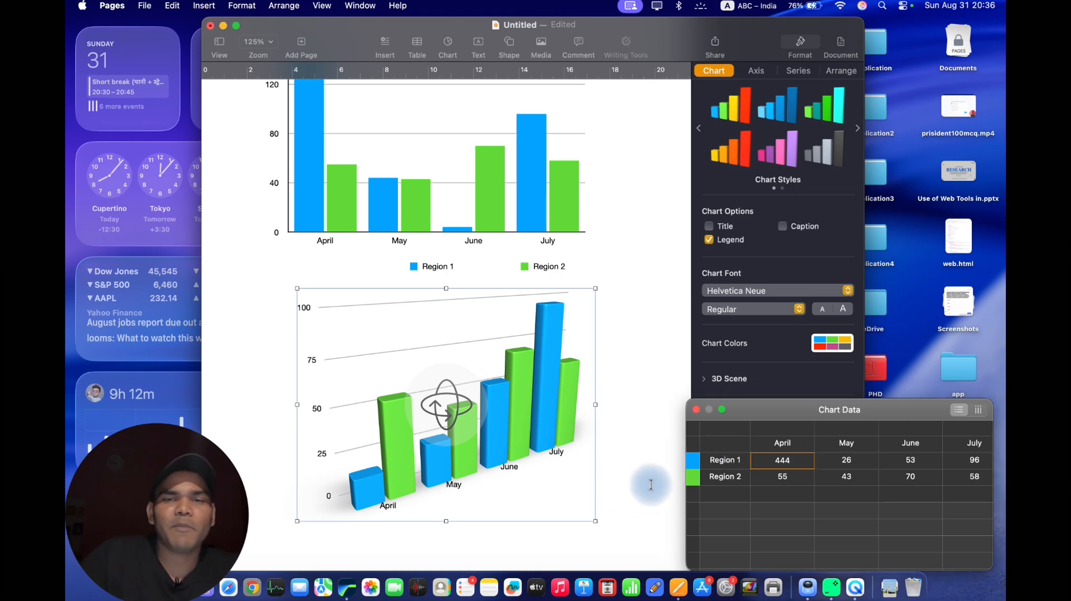
click(651, 484)
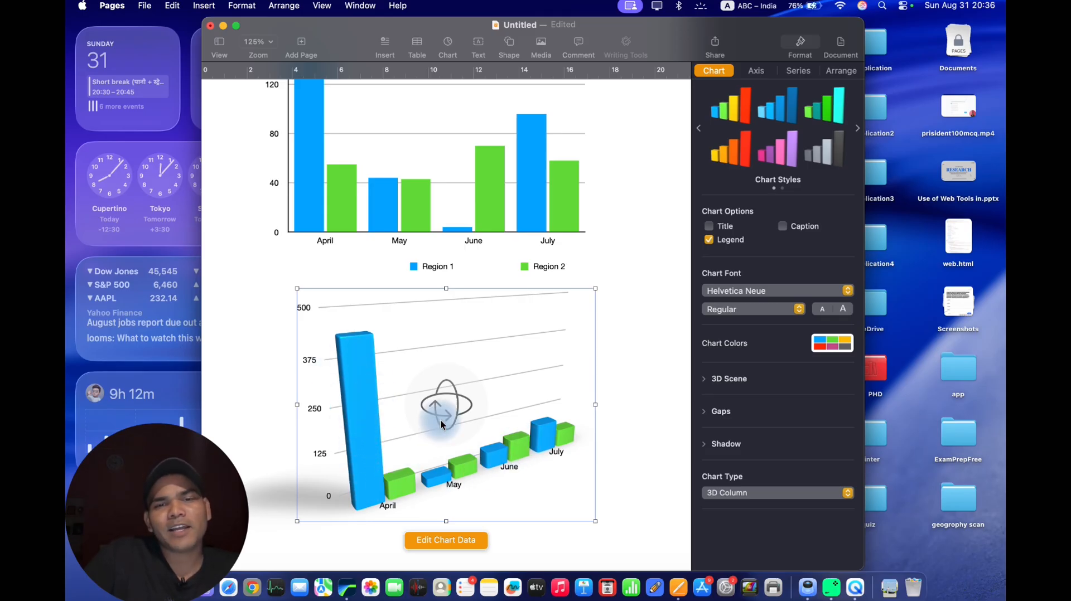
mouse_move(440, 424)
mouse_down()
mouse_move(403, 420)
mouse_move(453, 407)
mouse_up()
scroll(561, 369, down, 5)
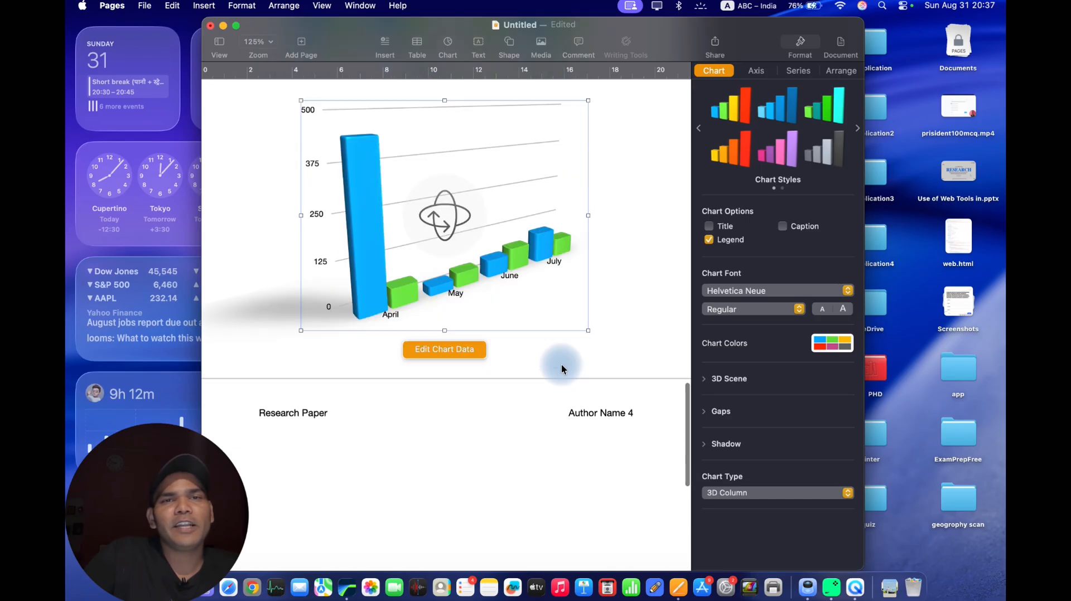
Insert an interactive scatter chart into the document.
scroll(561, 363, down, 10)
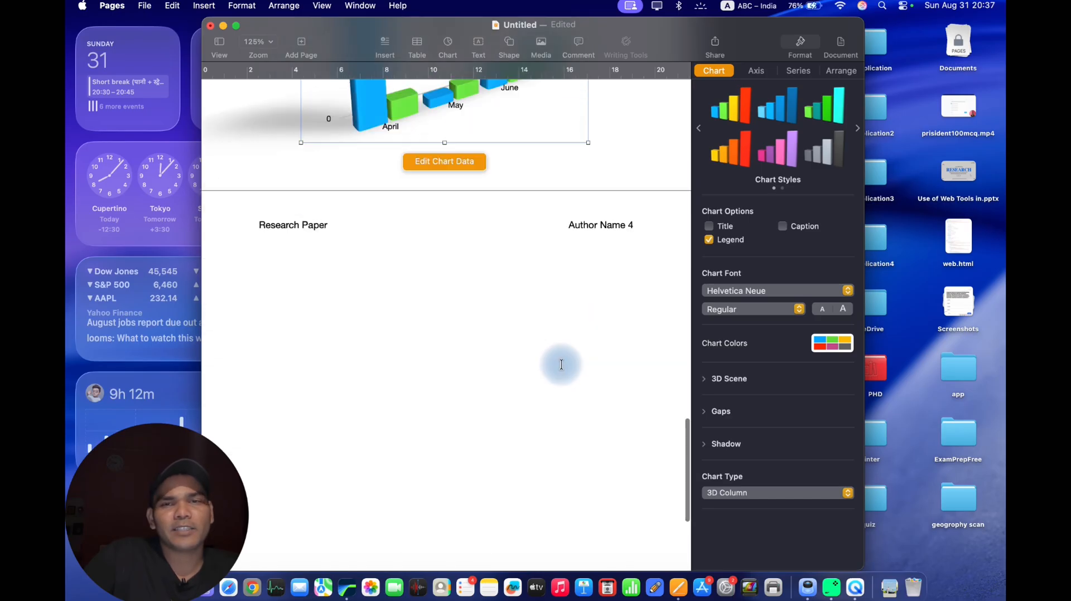
click(446, 55)
click(495, 72)
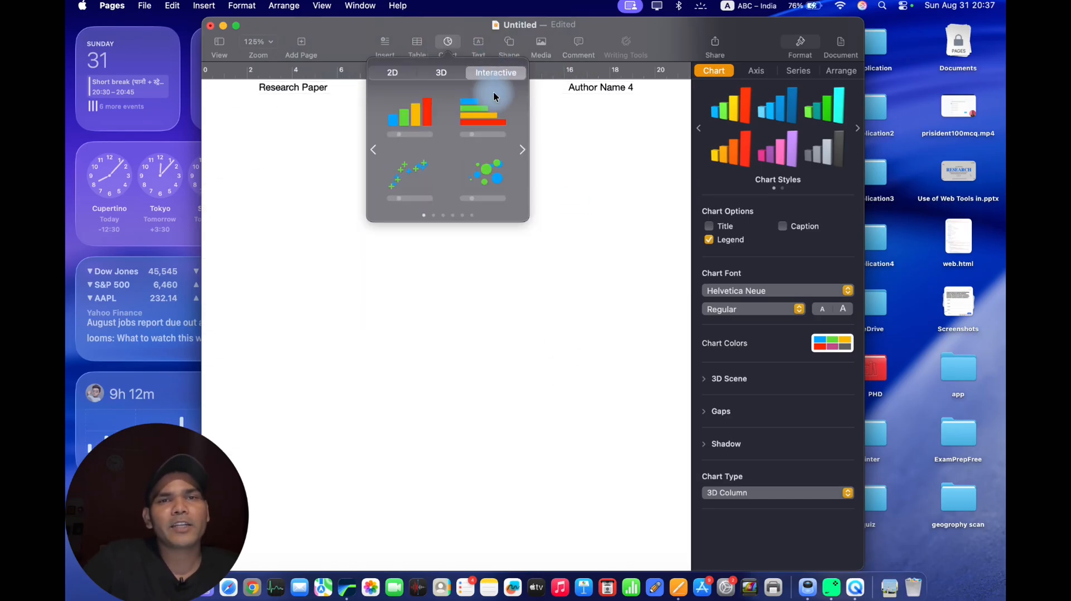
click(419, 170)
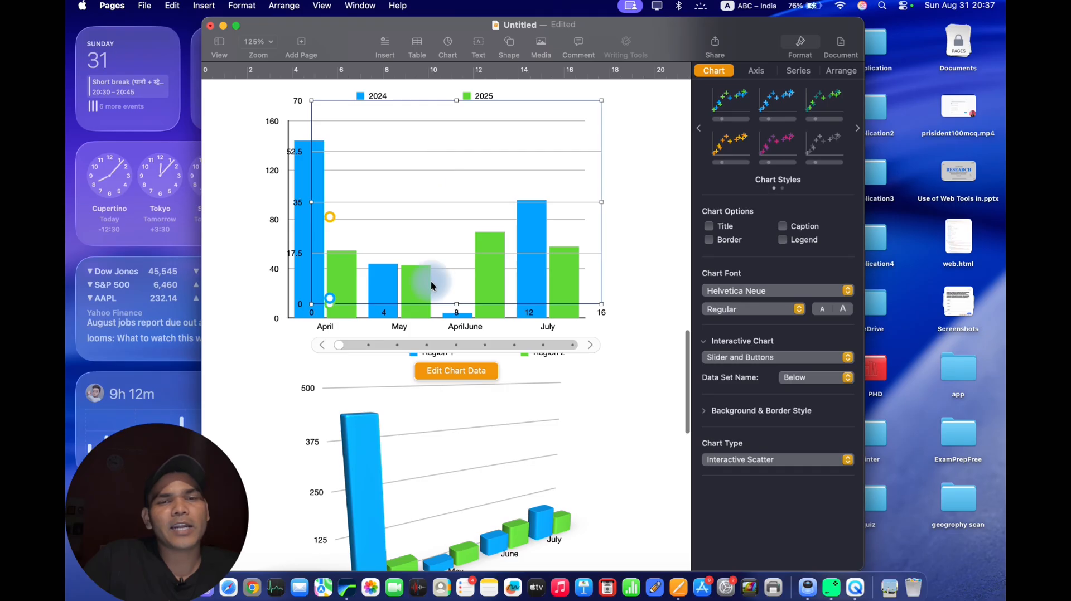
Select the document's entire body content, including all the charts, and delete it.
scroll(433, 288, up, 1)
key(super+a)
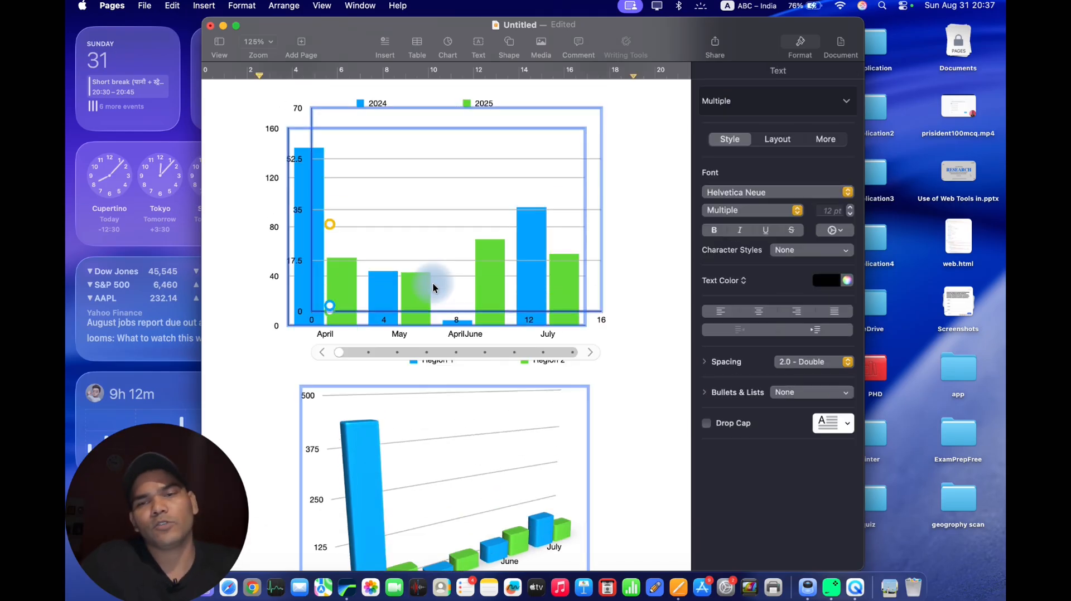
key(BackSpace)
Insert an interactive bar chart, place it at about x 3.32 cm, y 5.9 cm, and switch its displayed data set to July.
click(443, 49)
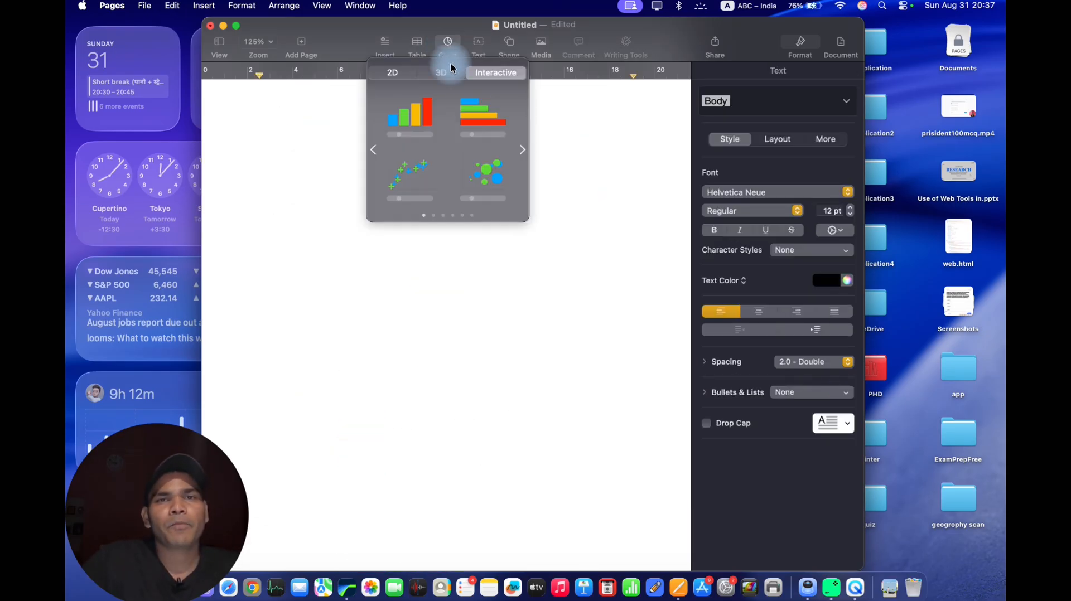
click(475, 120)
drag(424, 211, 413, 279)
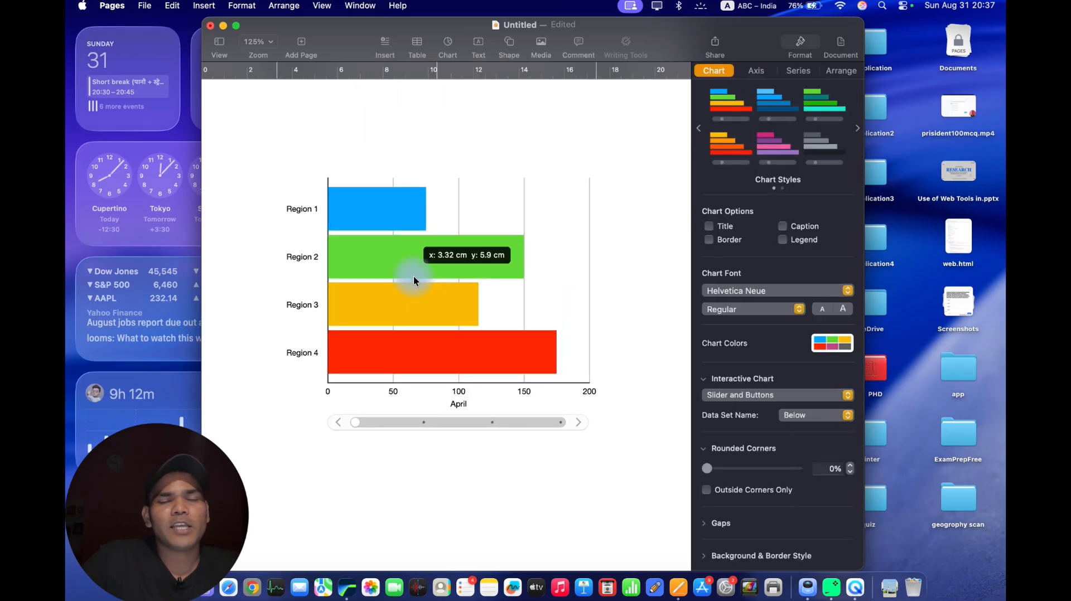
drag(357, 420, 554, 432)
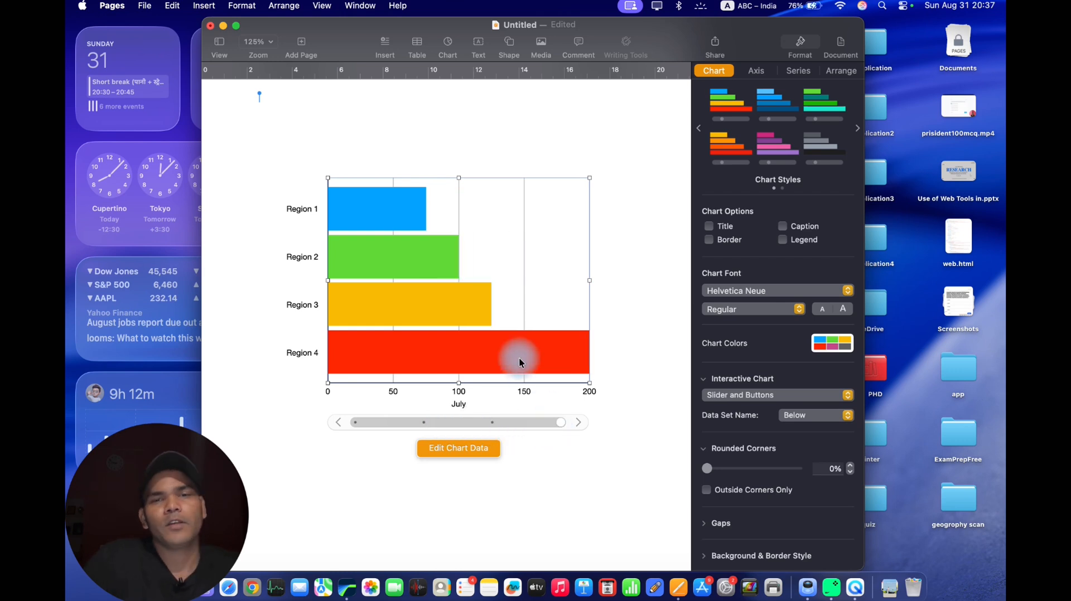
Replace the interactive bar chart with an interactive scatter chart and open its chart data for editing.
key(Delete)
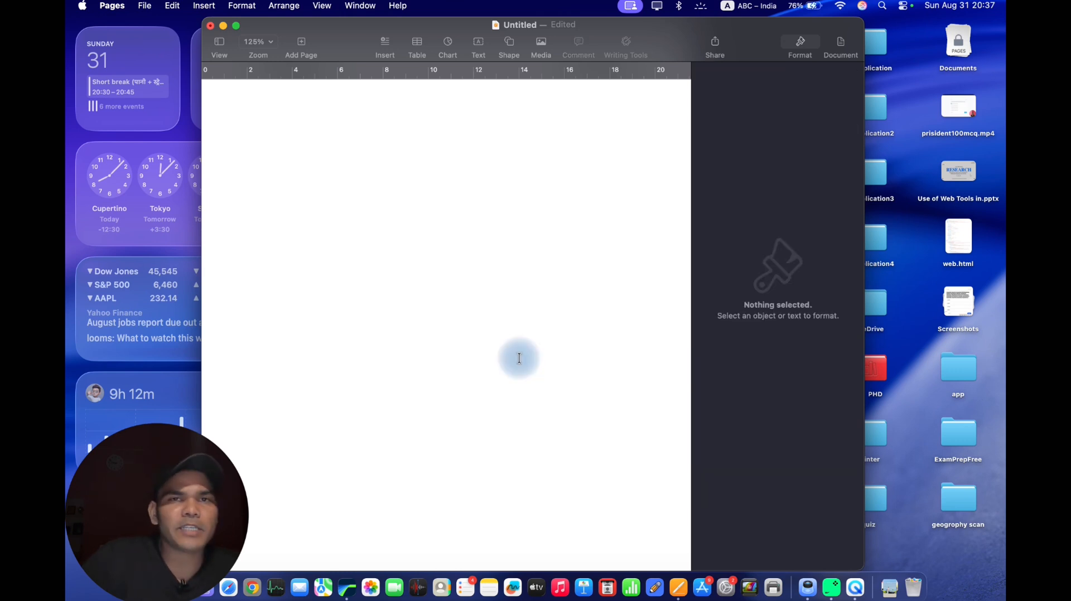
click(448, 42)
click(431, 184)
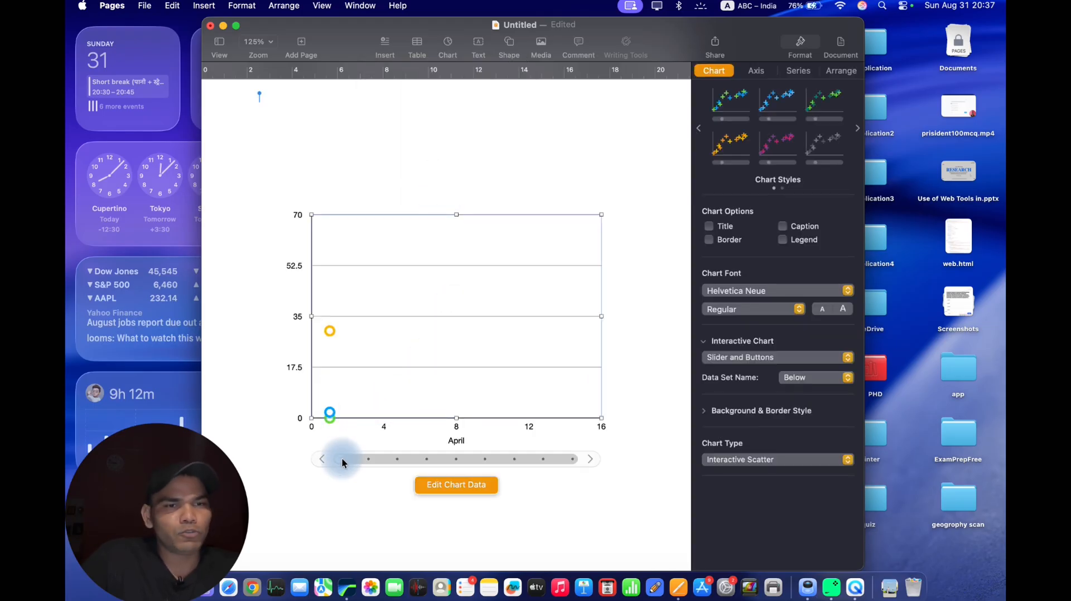
click(434, 482)
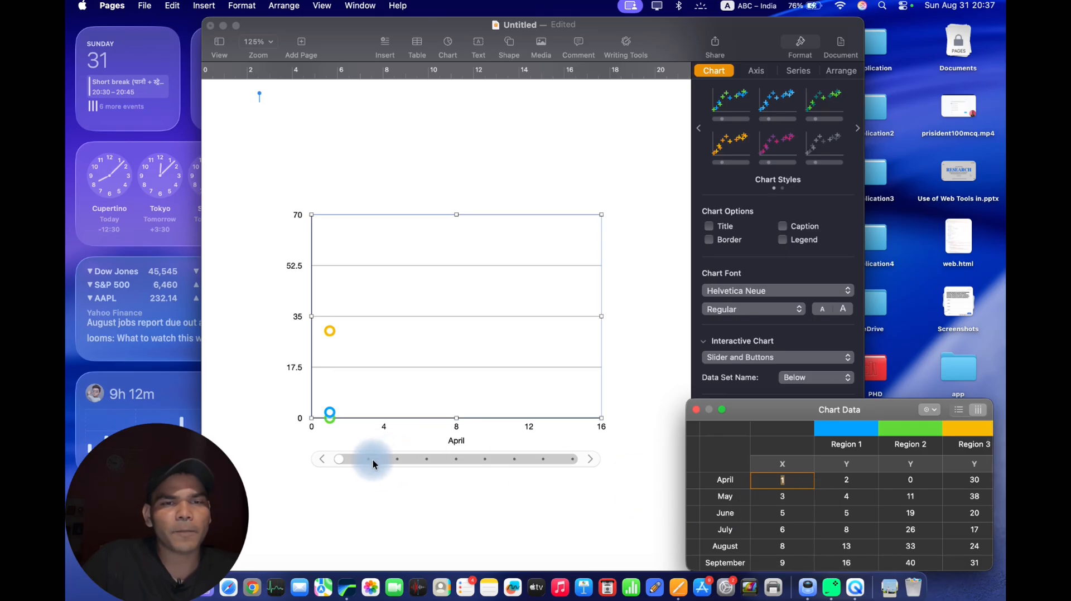
Browse the scatter chart's monthly data sets from April through June to December, ending on September.
drag(346, 457, 404, 461)
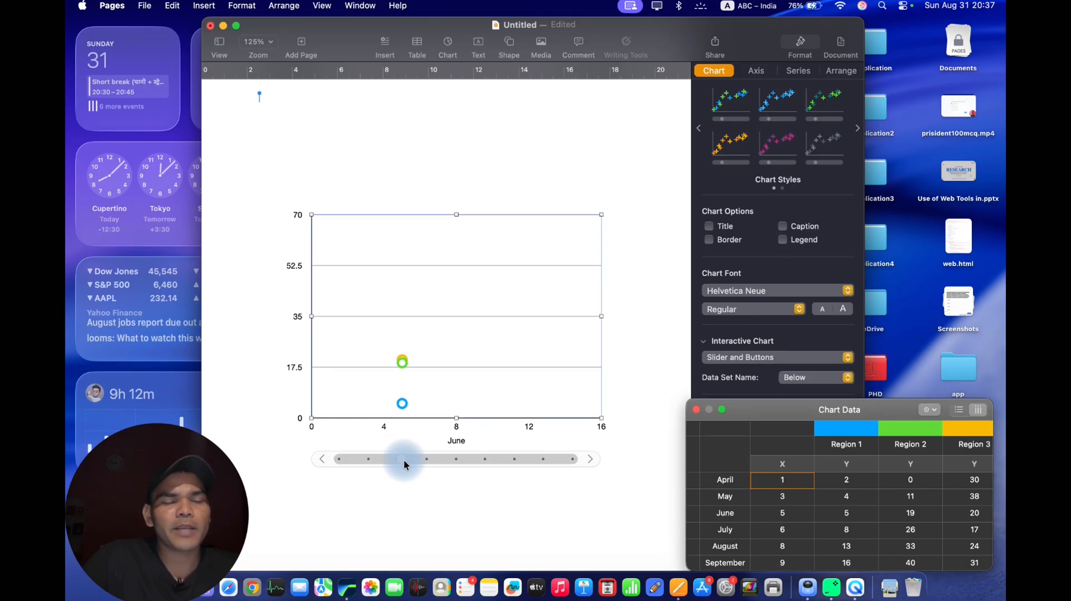
click(588, 459)
click(588, 458)
click(588, 458)
click(588, 459)
click(588, 458)
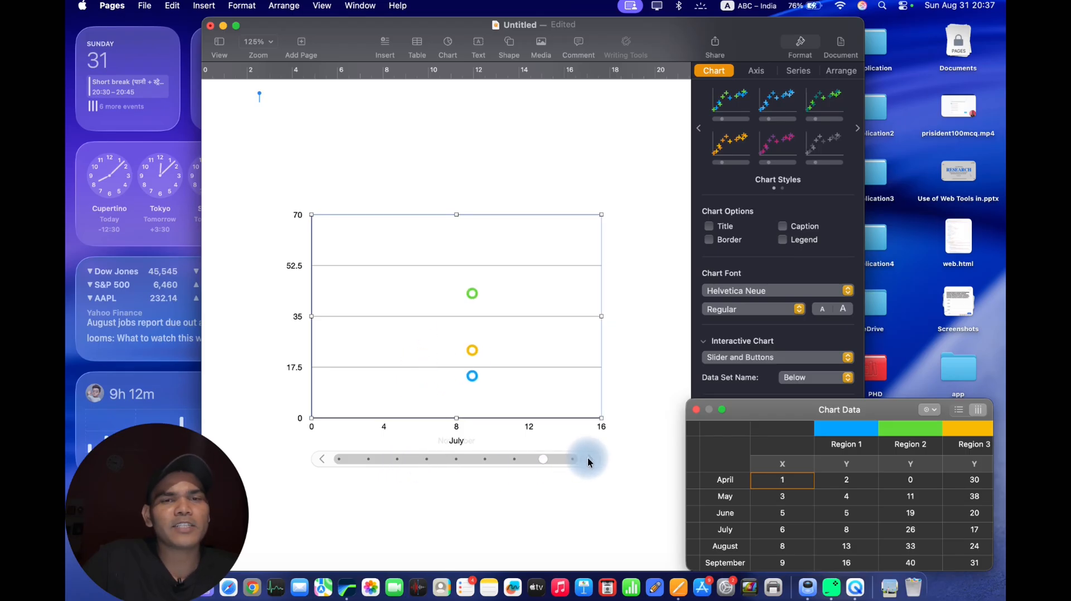
click(588, 458)
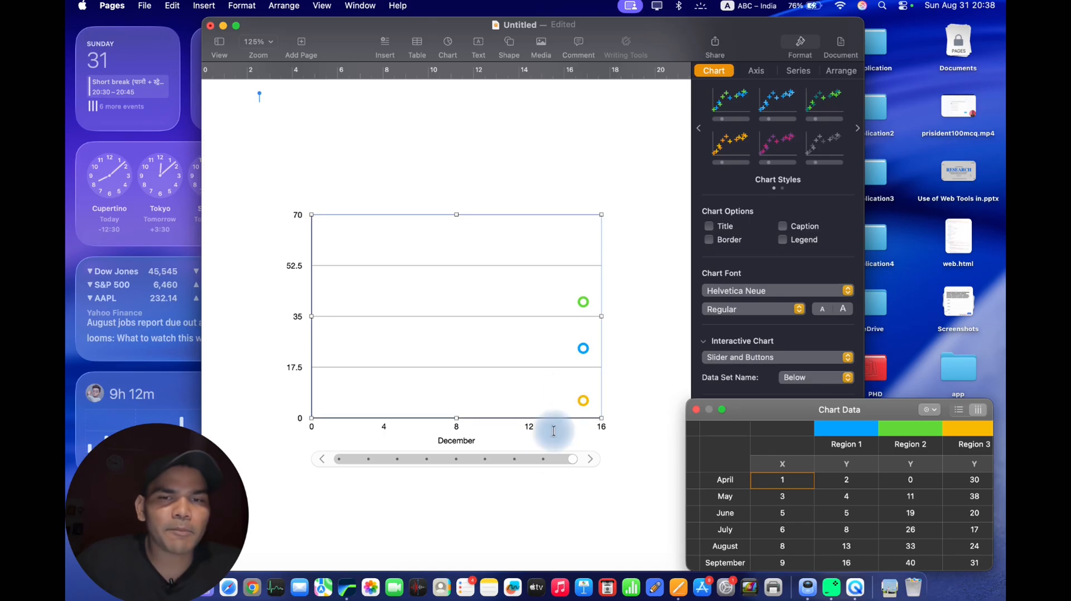
drag(568, 458, 496, 473)
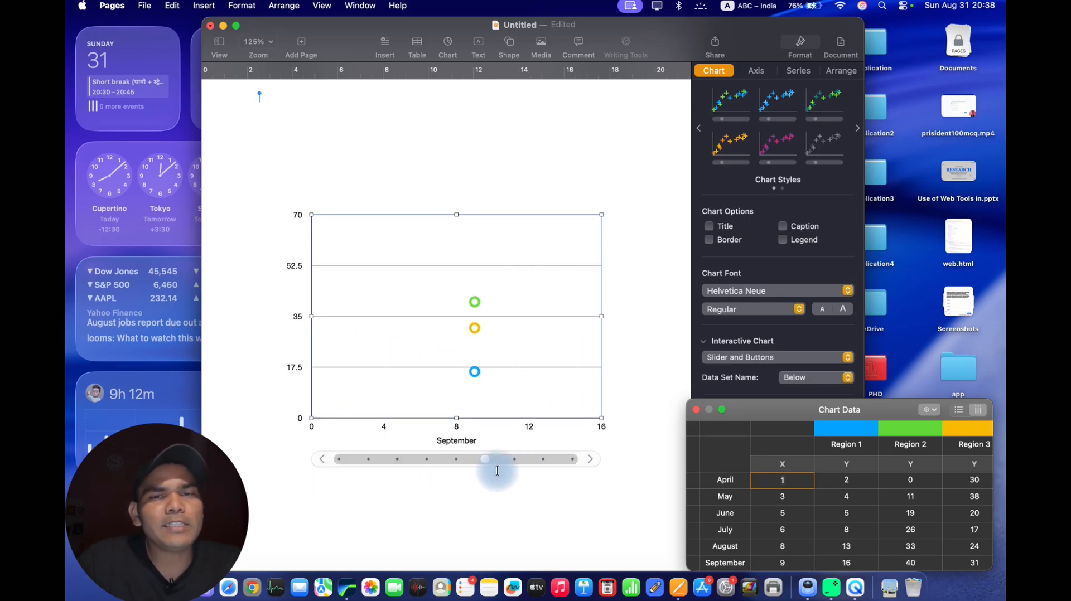
Delete the scatter chart and insert a table with a header row and a header column in its place.
scroll(497, 470, down, 3)
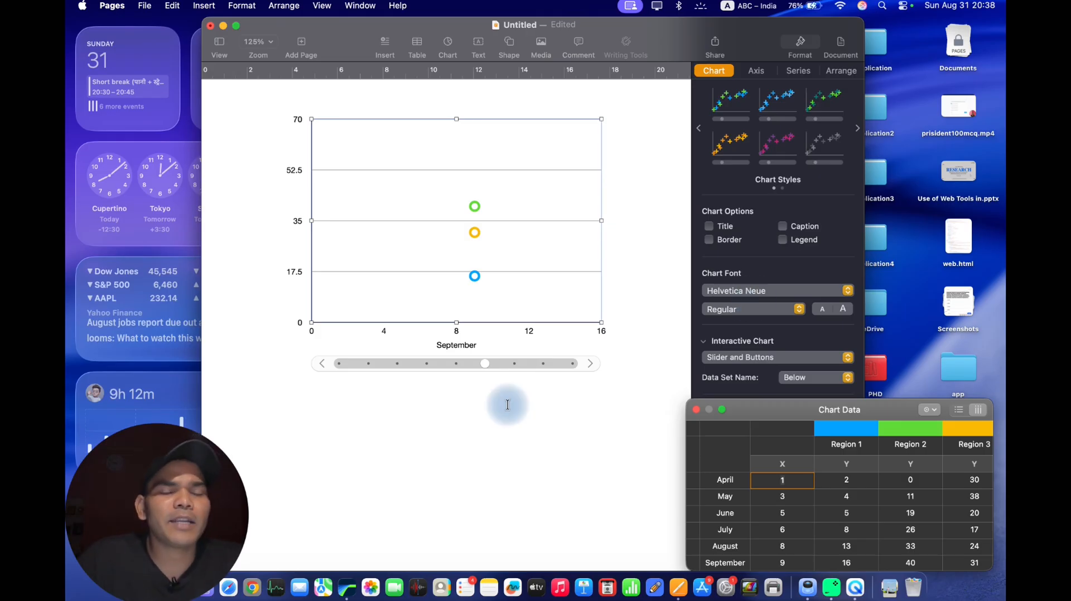
key(Delete)
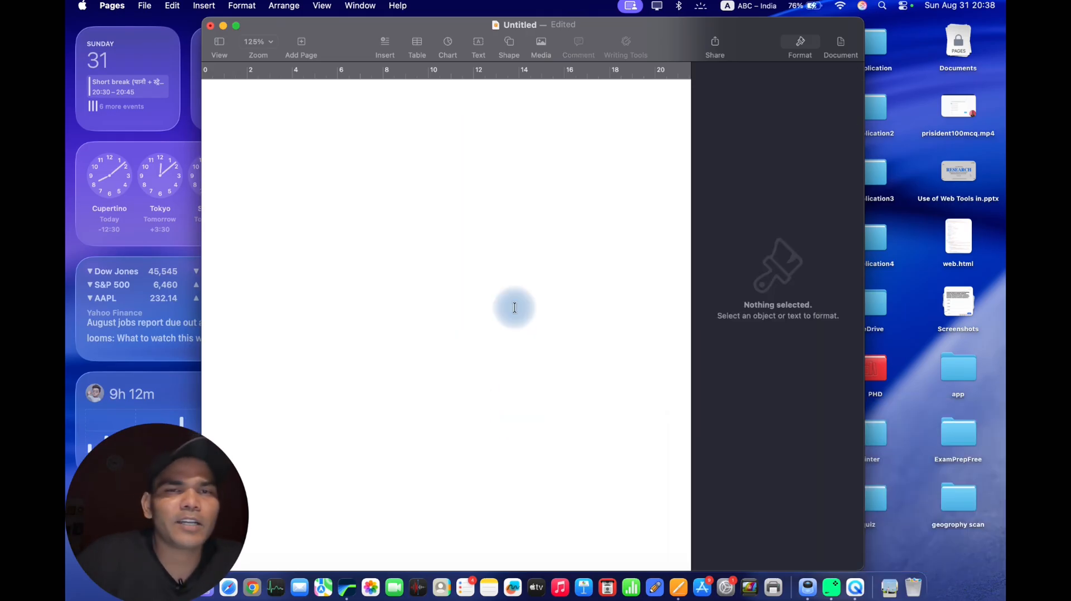
click(418, 44)
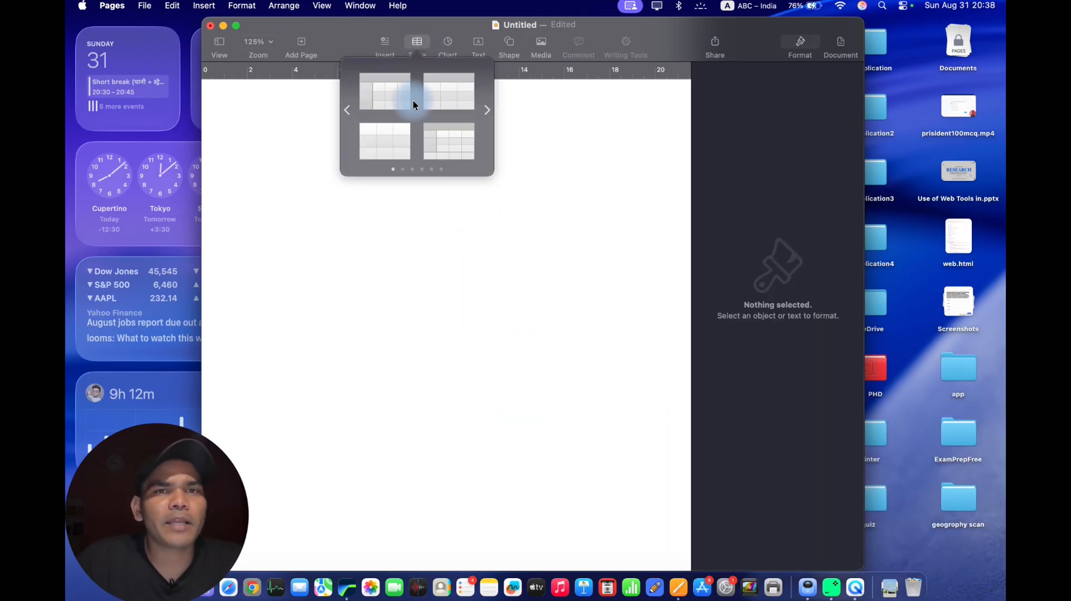
click(384, 98)
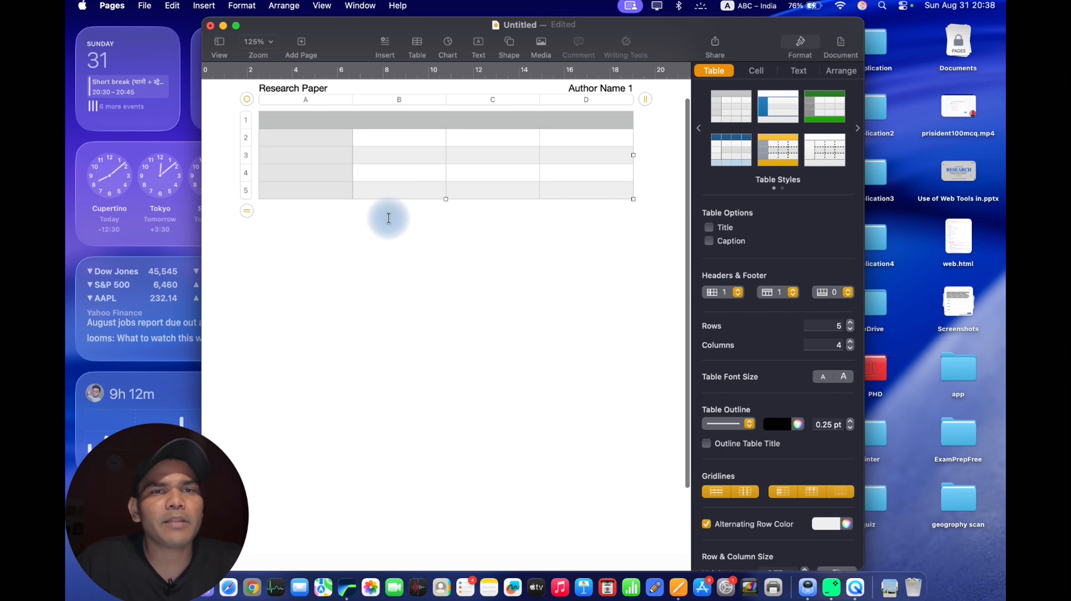
Reduce the table to 3 rows, and increase it to 7 rows.
click(248, 211)
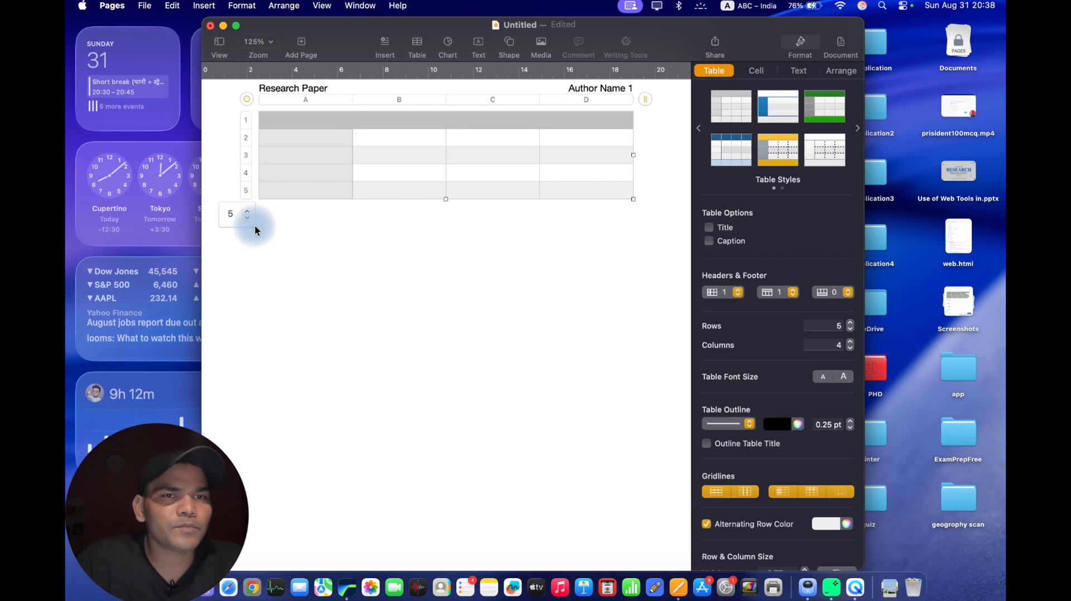
click(255, 226)
click(260, 197)
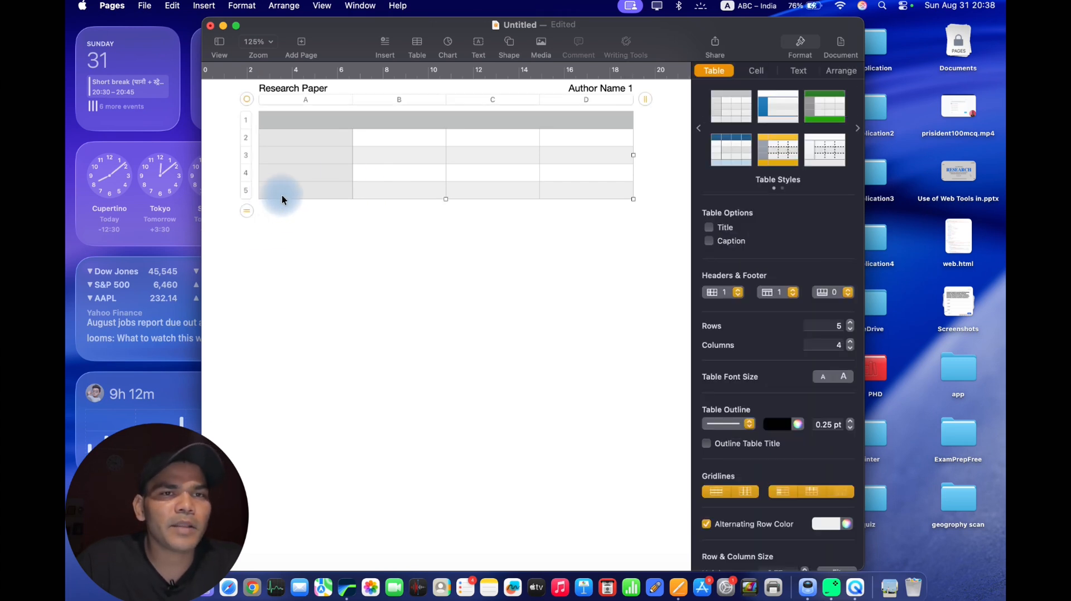
click(247, 210)
click(249, 216)
click(249, 216)
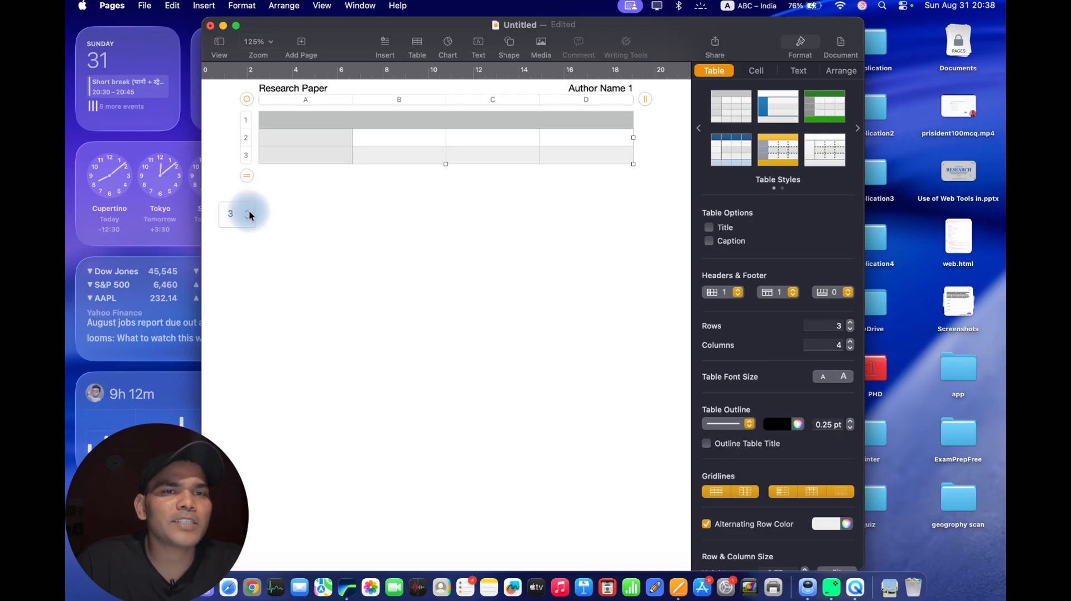
click(248, 211)
click(249, 211)
click(249, 211)
click(249, 210)
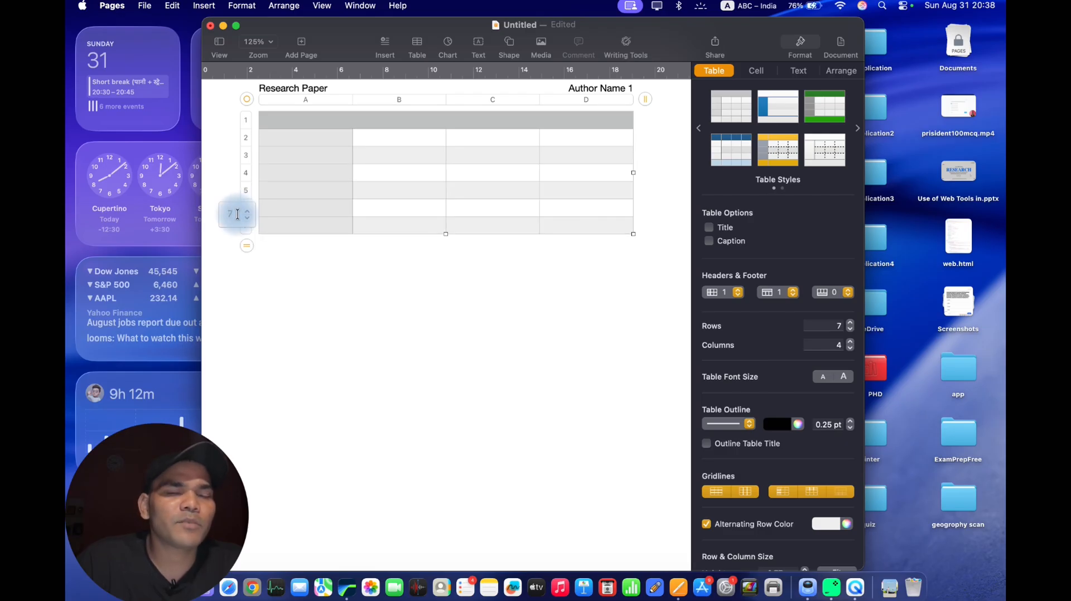
Set the table's row count to 30.
key(BackSpace)
text(30)
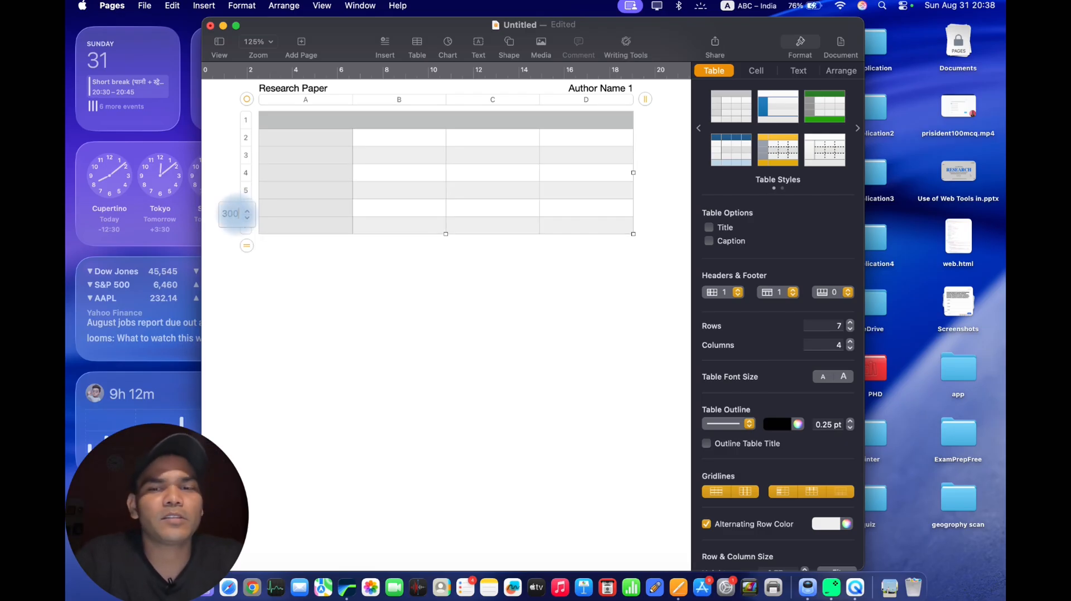
click(268, 254)
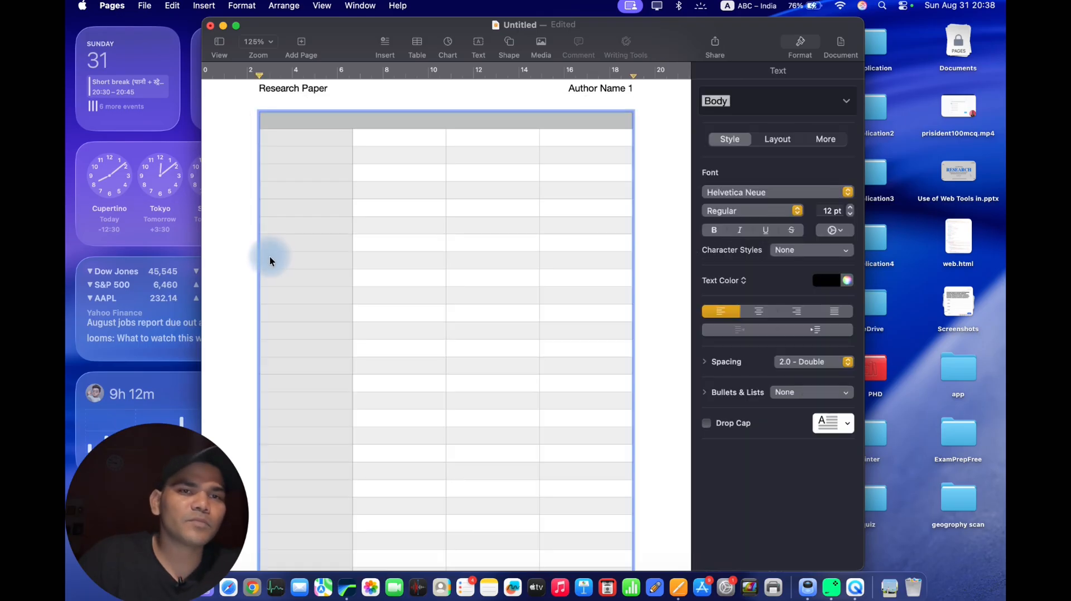
Set the table's column count to 20.
click(624, 119)
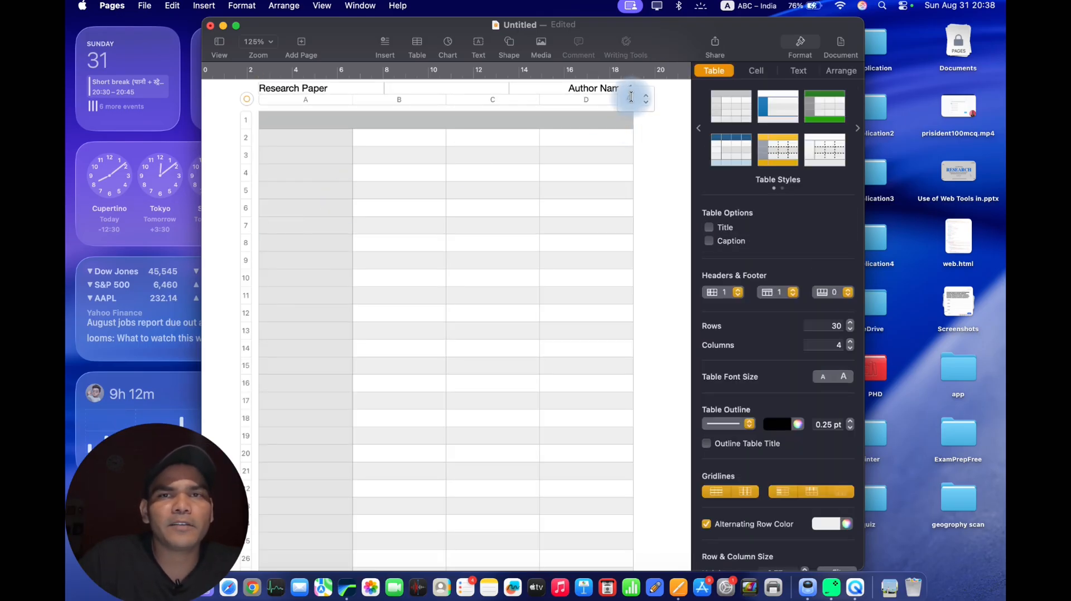
click(631, 97)
key(BackSpace)
text(20)
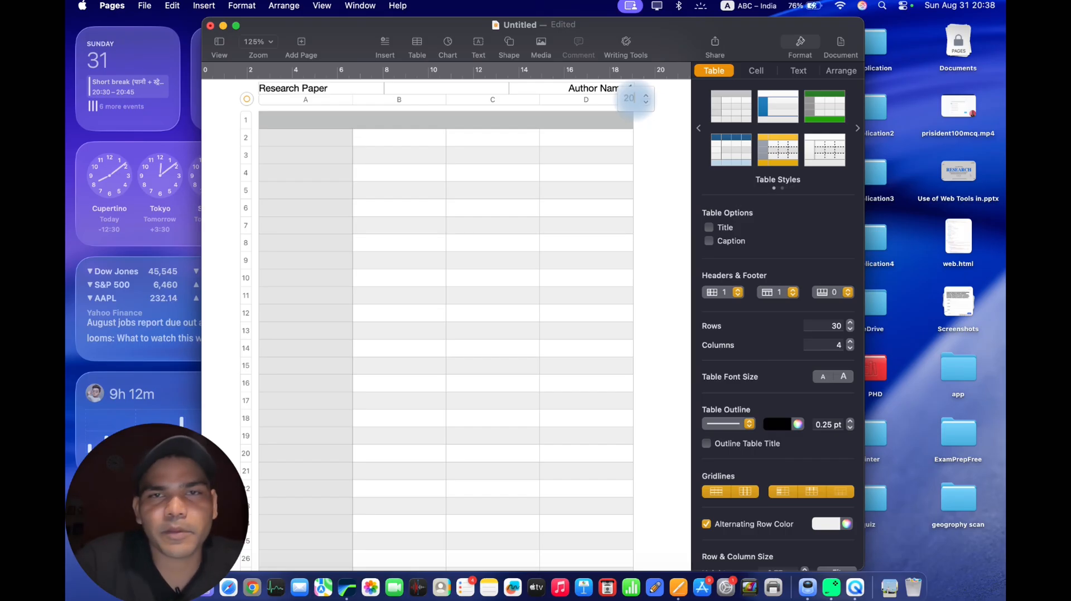
key(Return)
click(580, 174)
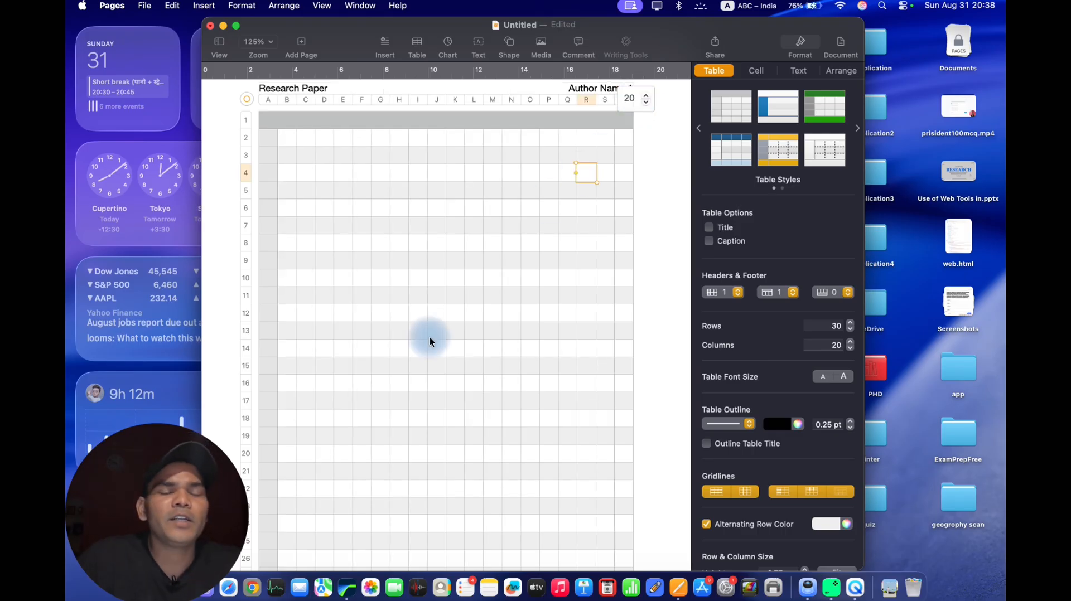
click(341, 210)
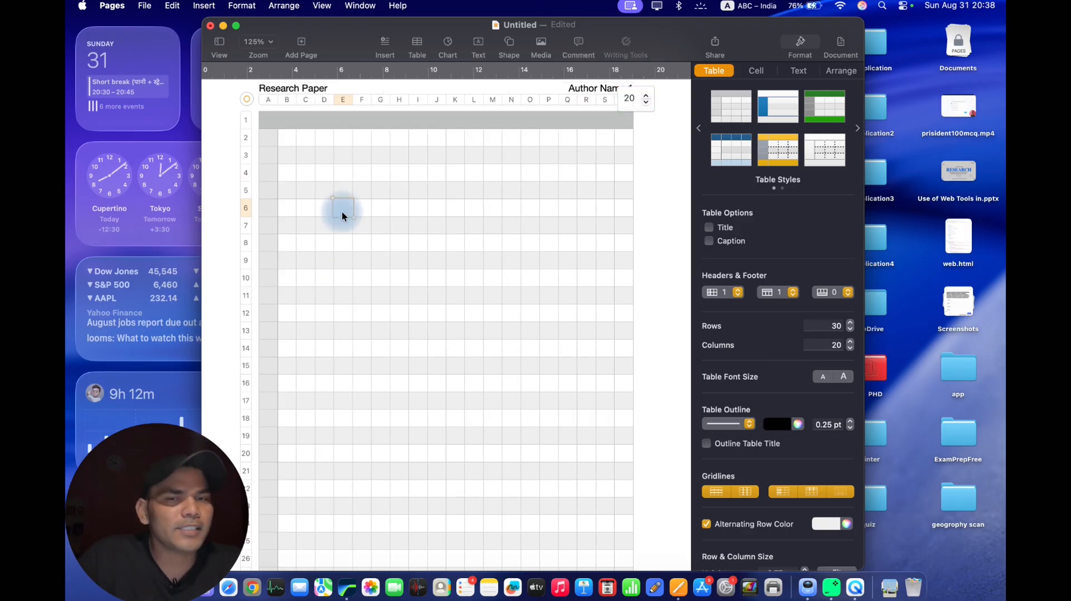
click(437, 264)
scroll(437, 265, down, 10)
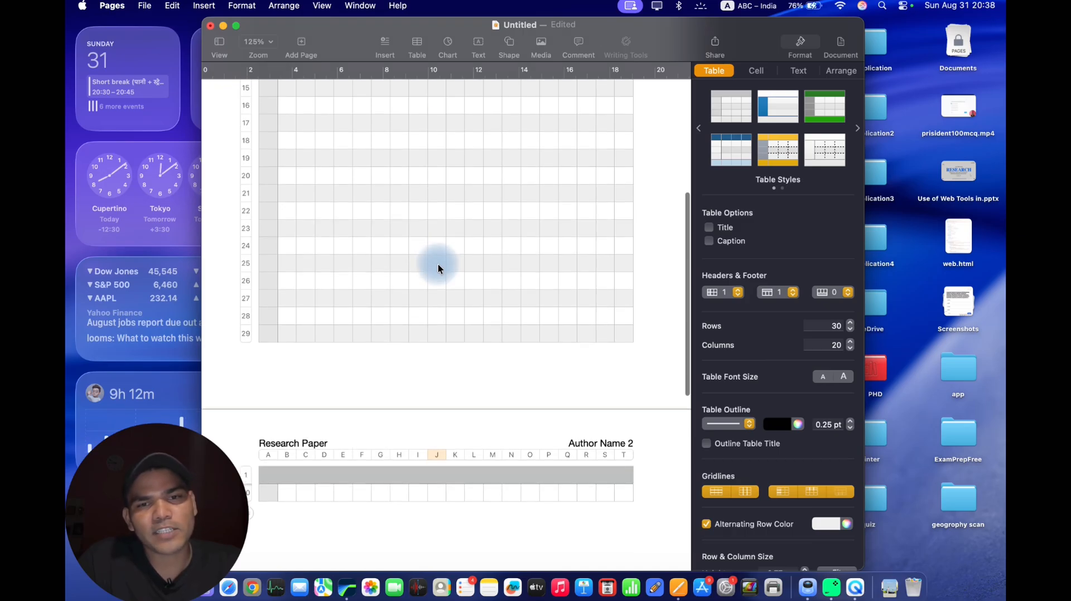
scroll(437, 263, up, 8)
key(Escape)
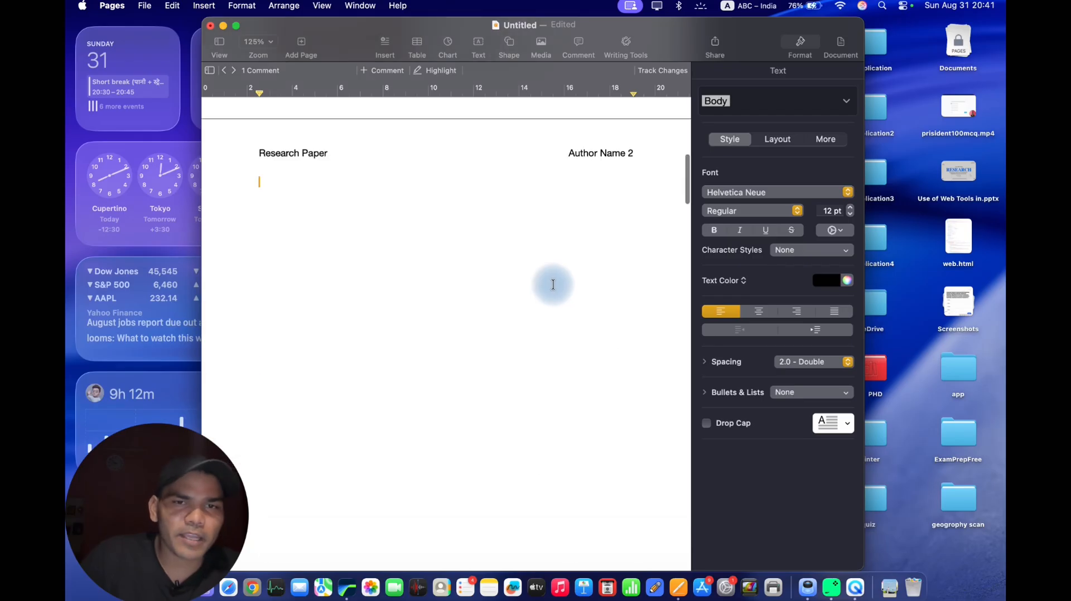
Insert the LaTeX equation sin^2\theta+cos^2\theta=1 at the start of the empty second page.
scroll(550, 281, down, 5)
scroll(550, 282, up, 4)
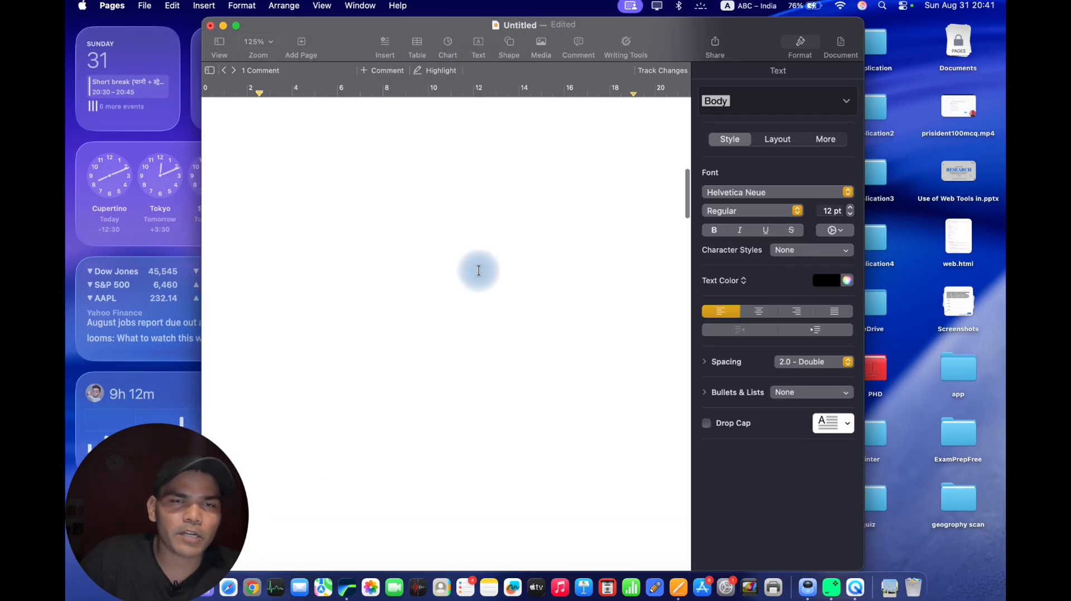
click(309, 214)
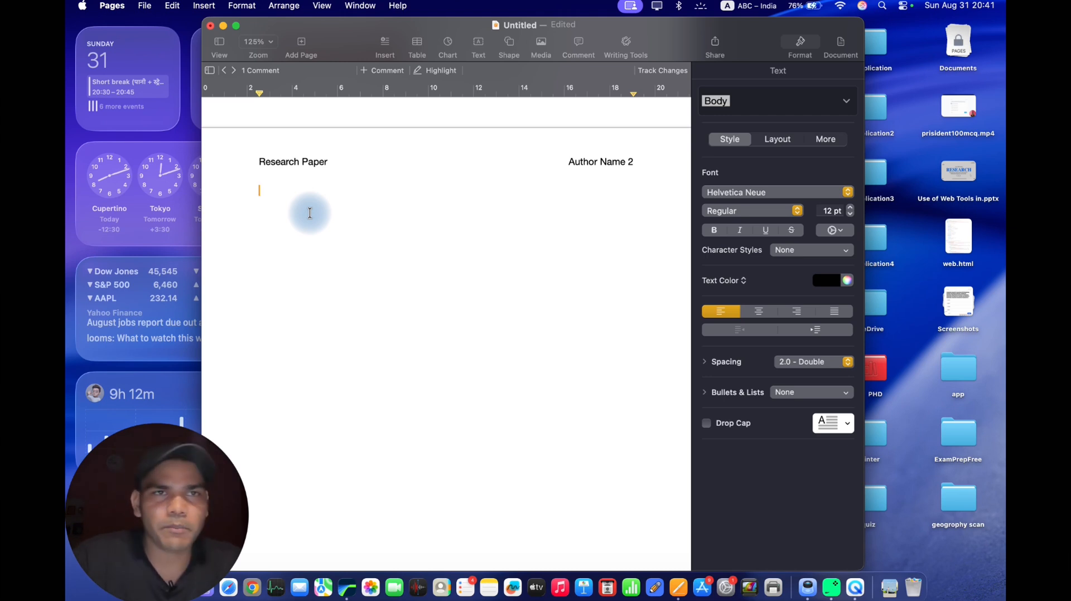
click(390, 65)
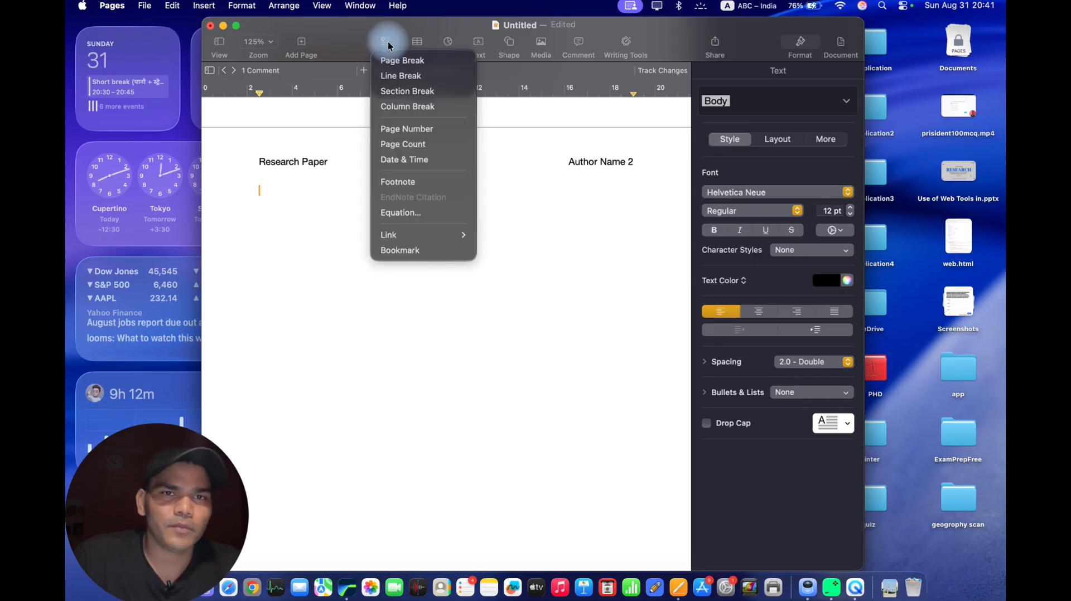
click(409, 212)
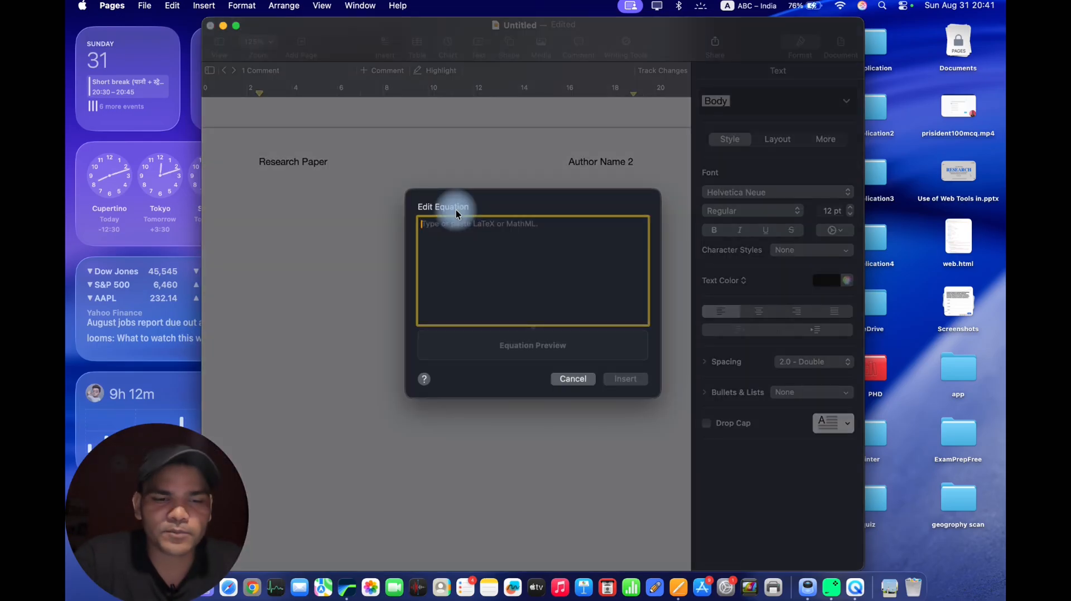
text(sin)
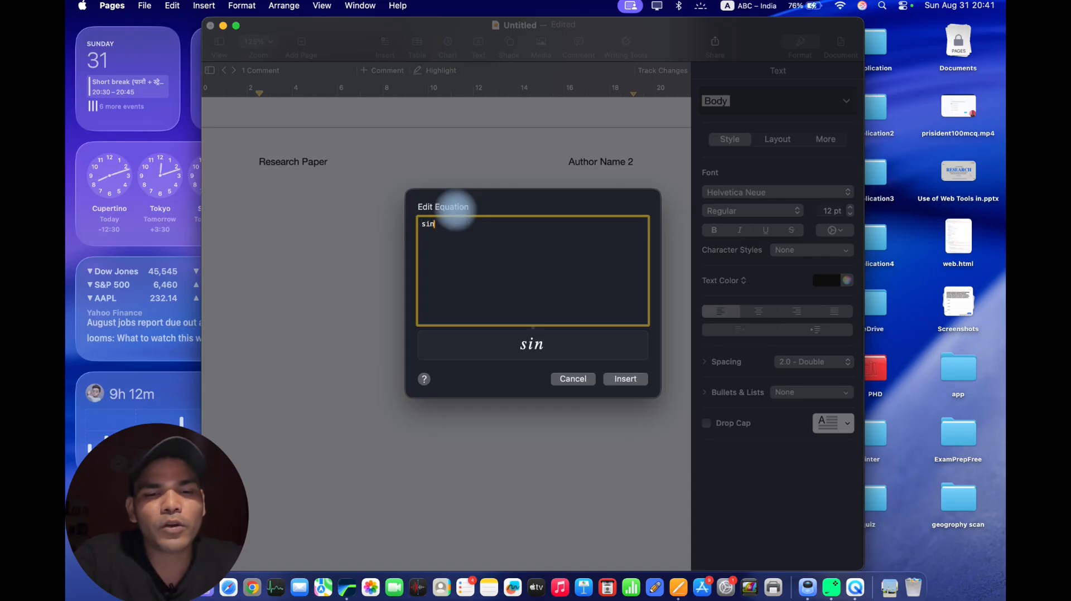
text(^2)
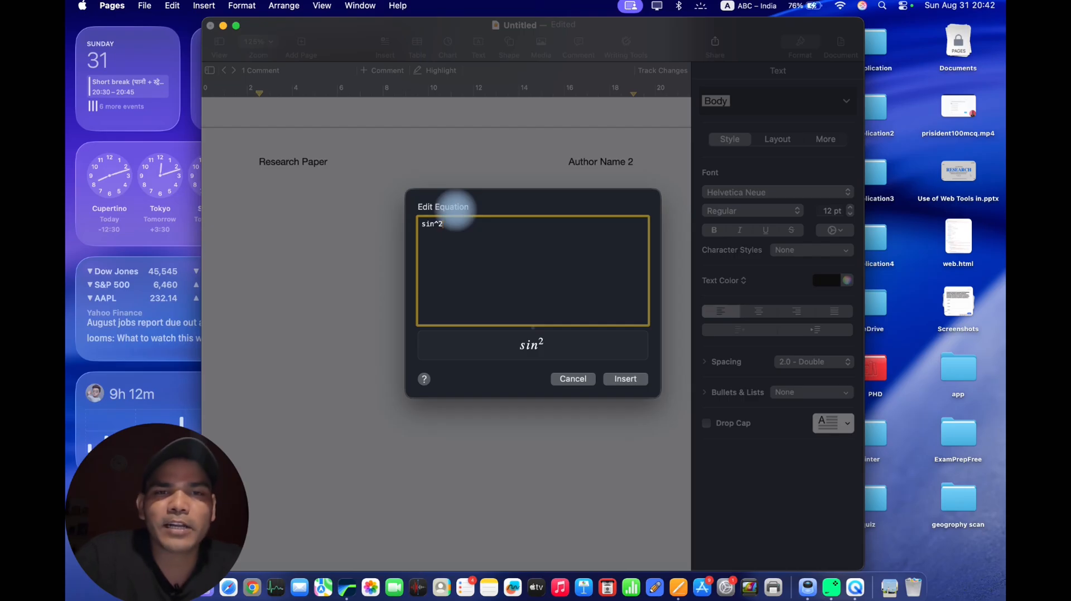
text(	heta)
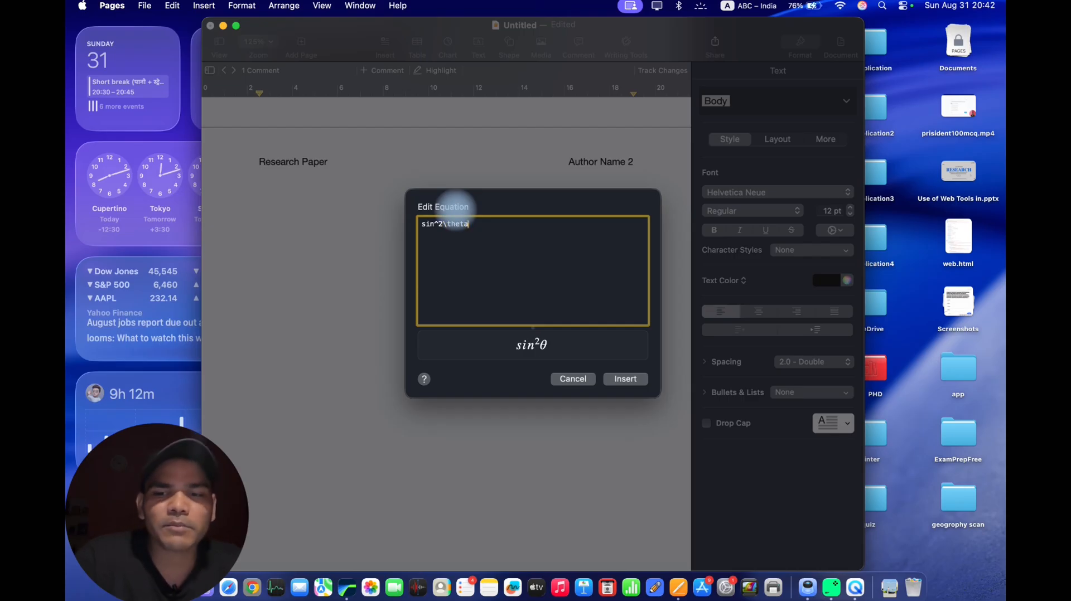
text(+cos)
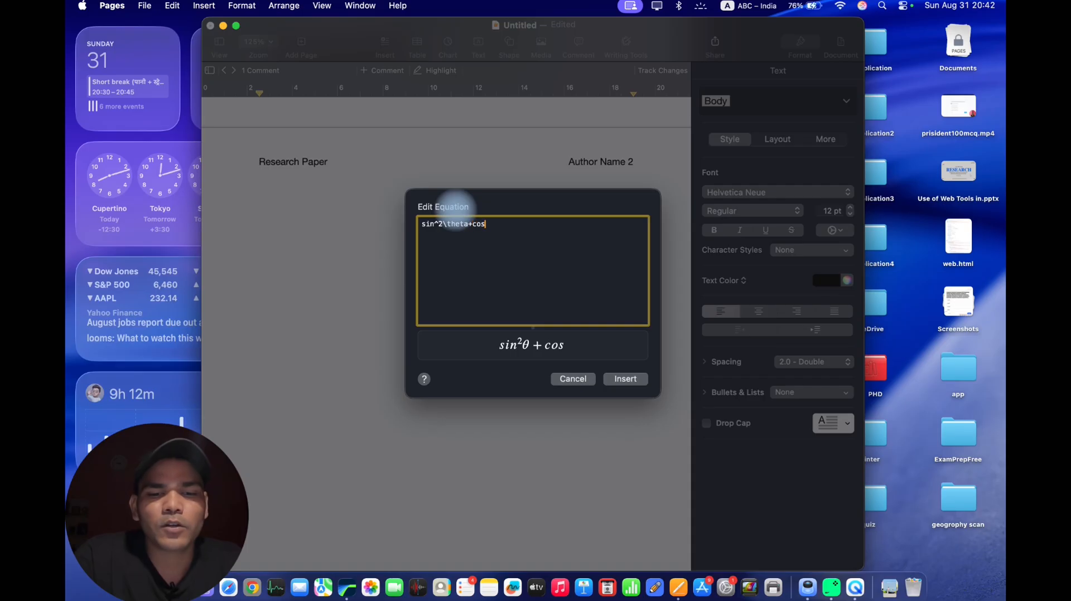
text(^2)
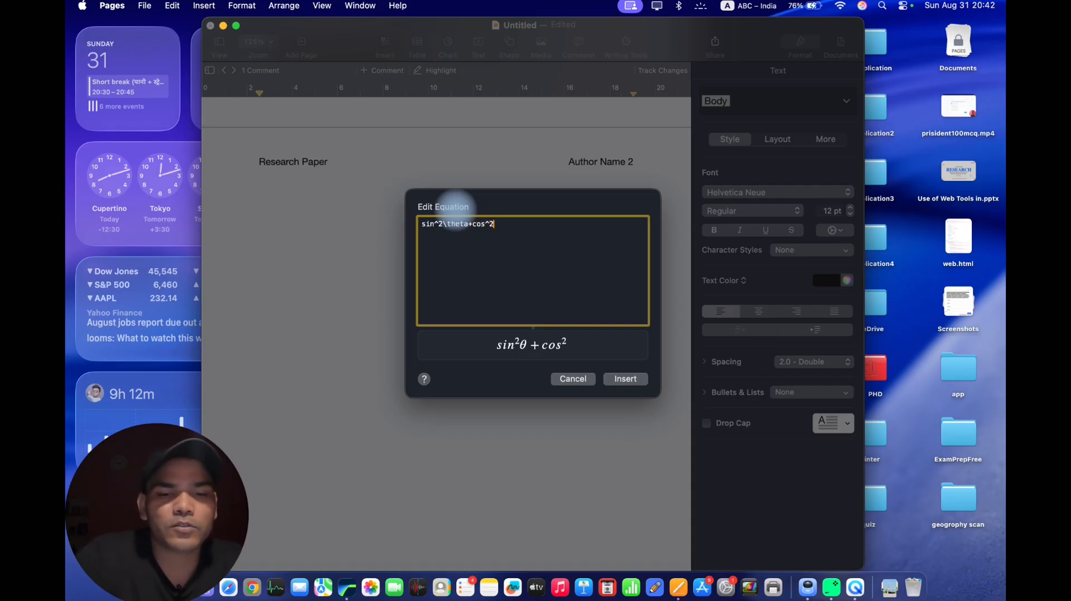
text(	heta)
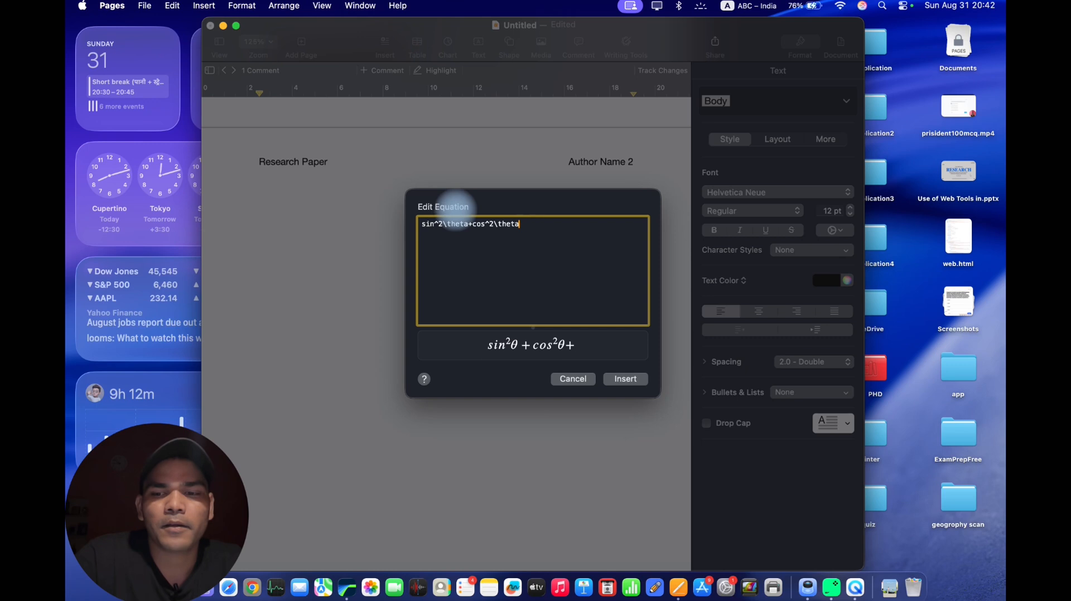
text(=1)
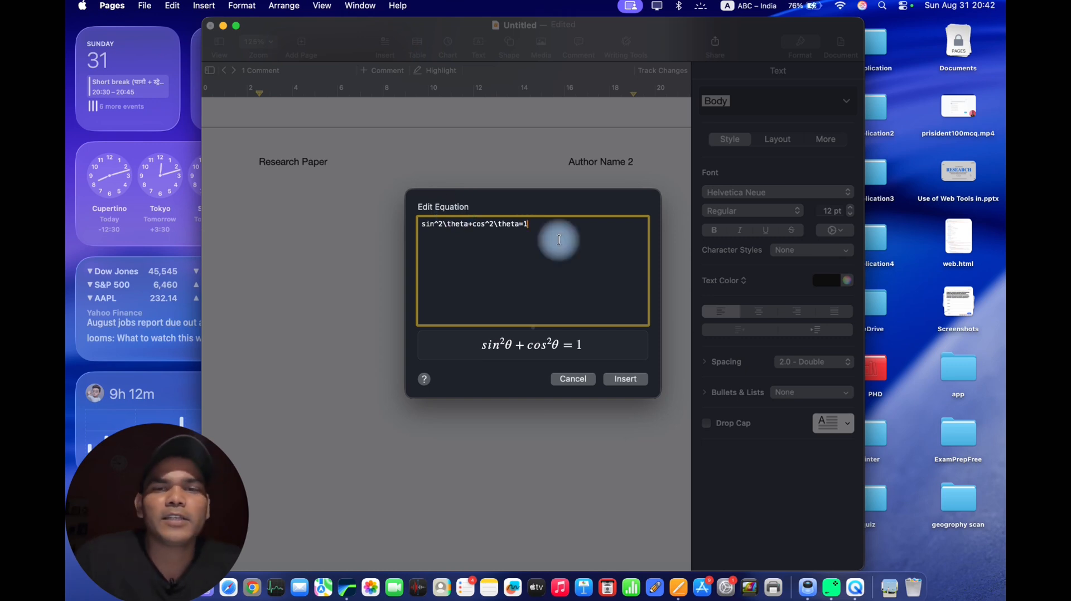
click(619, 380)
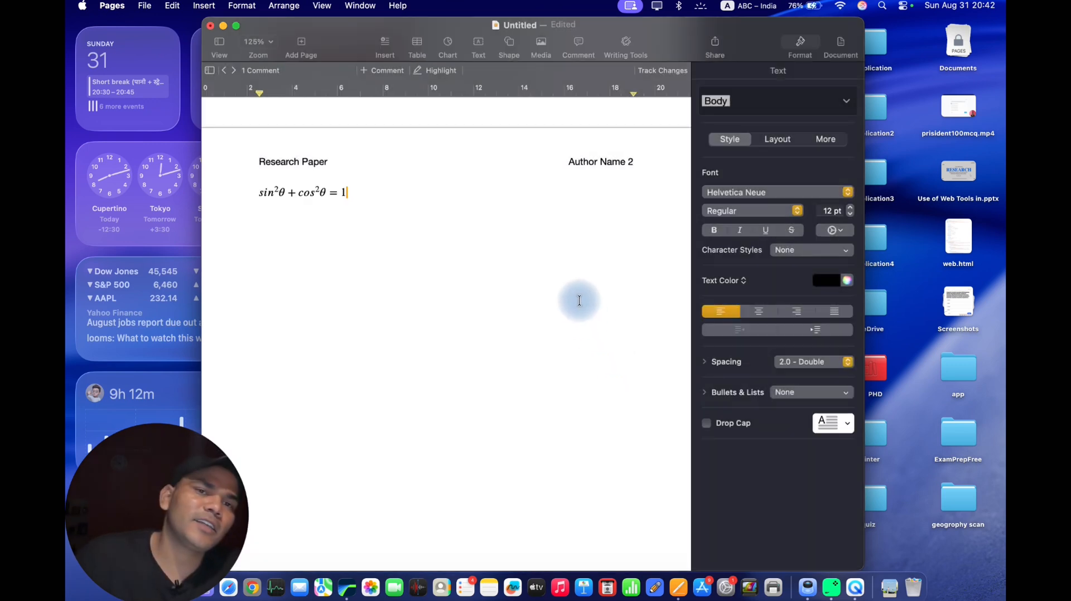
Reopen the inserted trigonometric equation in the equation editor to view its LaTeX source, and leave without changing it.
click(300, 193)
click(388, 220)
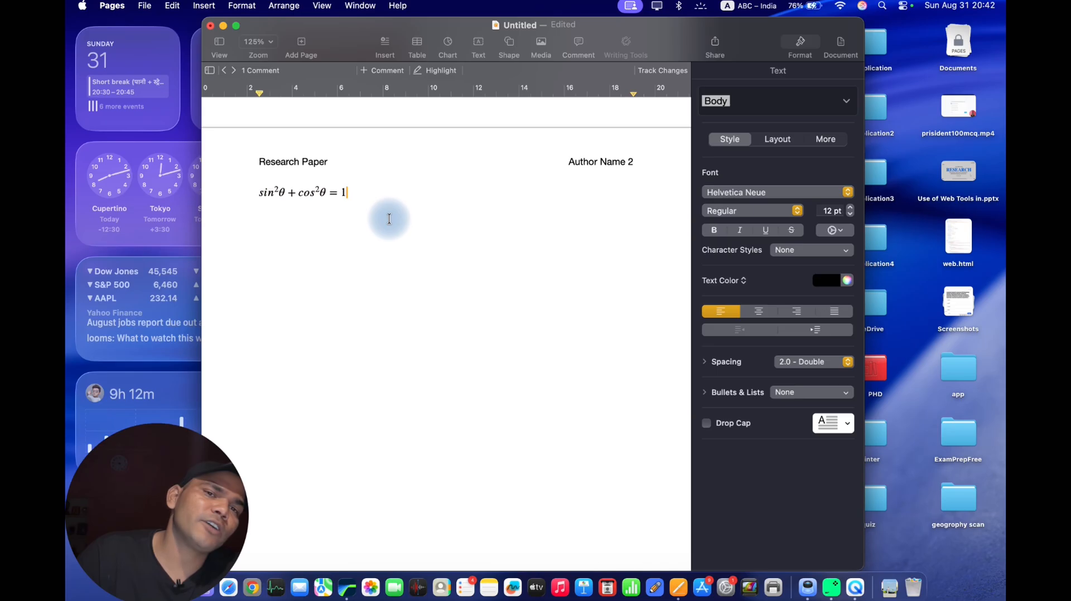
click(333, 193)
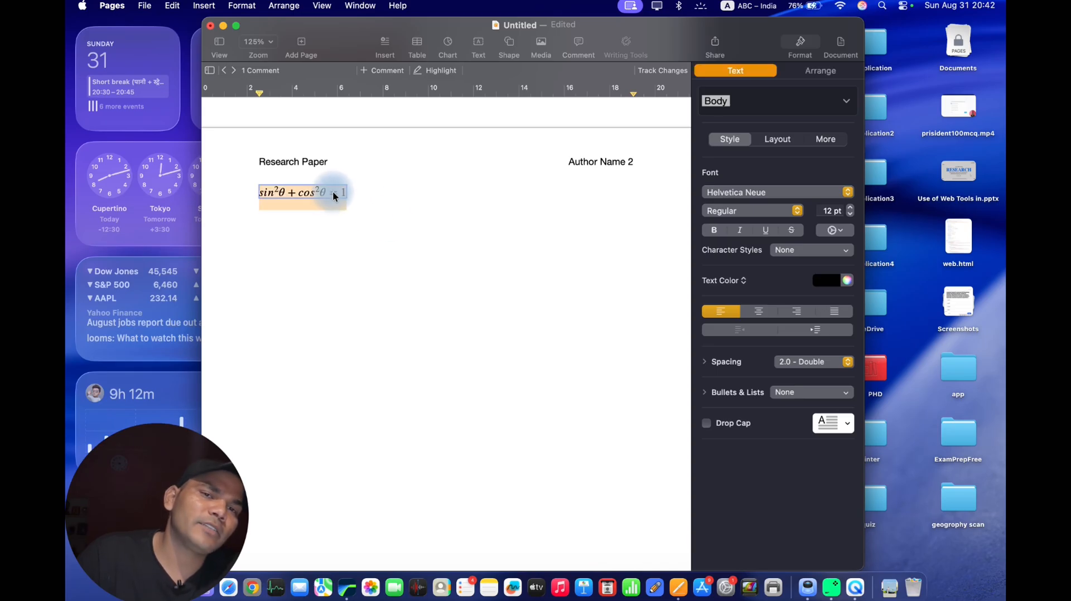
double_click(332, 191)
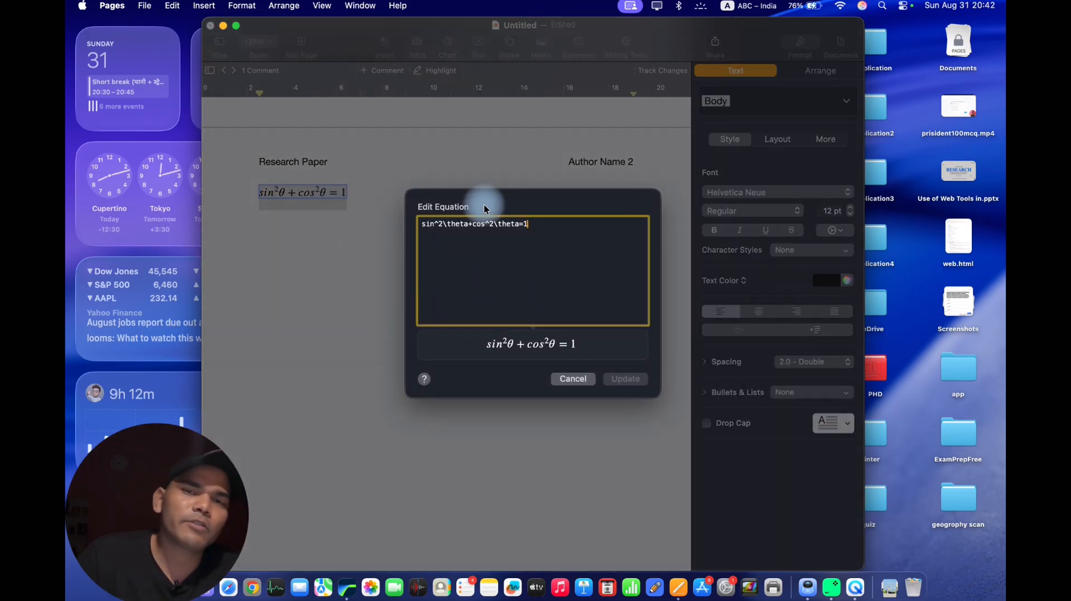
click(557, 378)
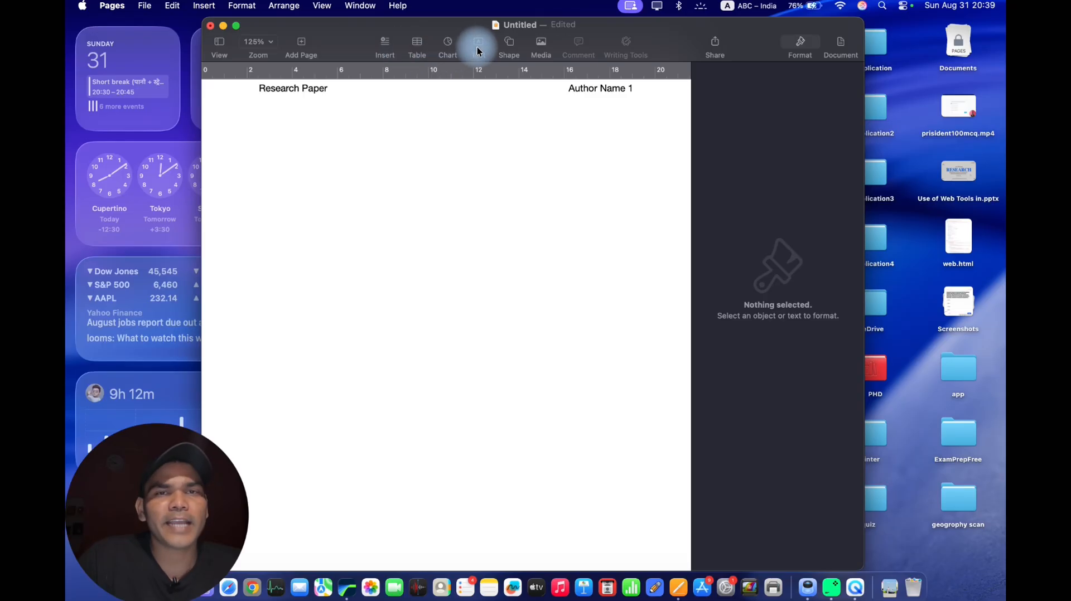
Insert a text box, move it up near the left margin below the header, and add "werqqed" to its placeholder text.
click(478, 48)
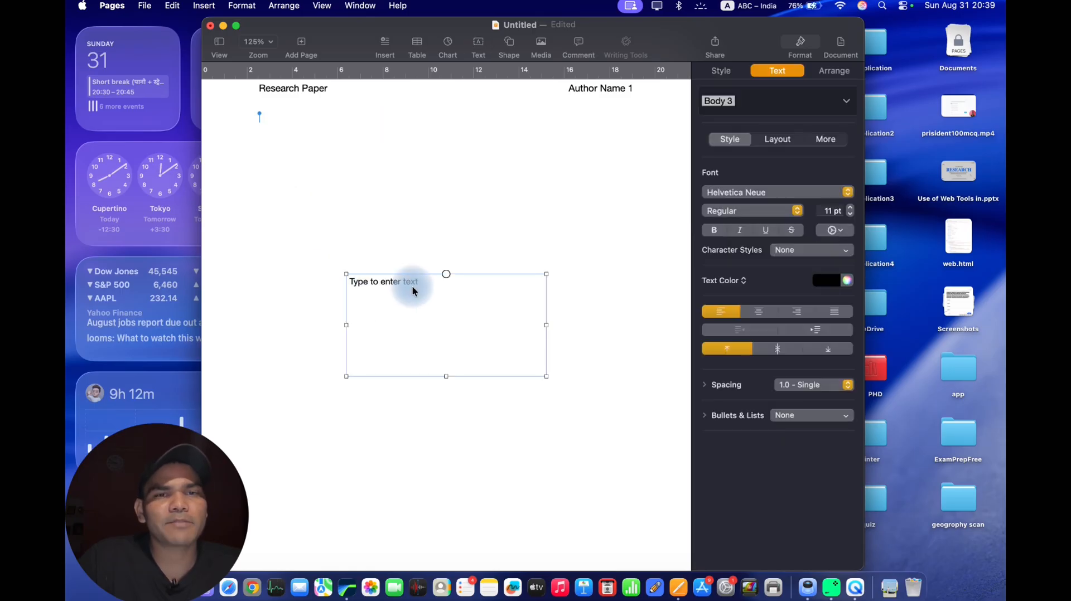
drag(413, 287, 326, 207)
click(367, 251)
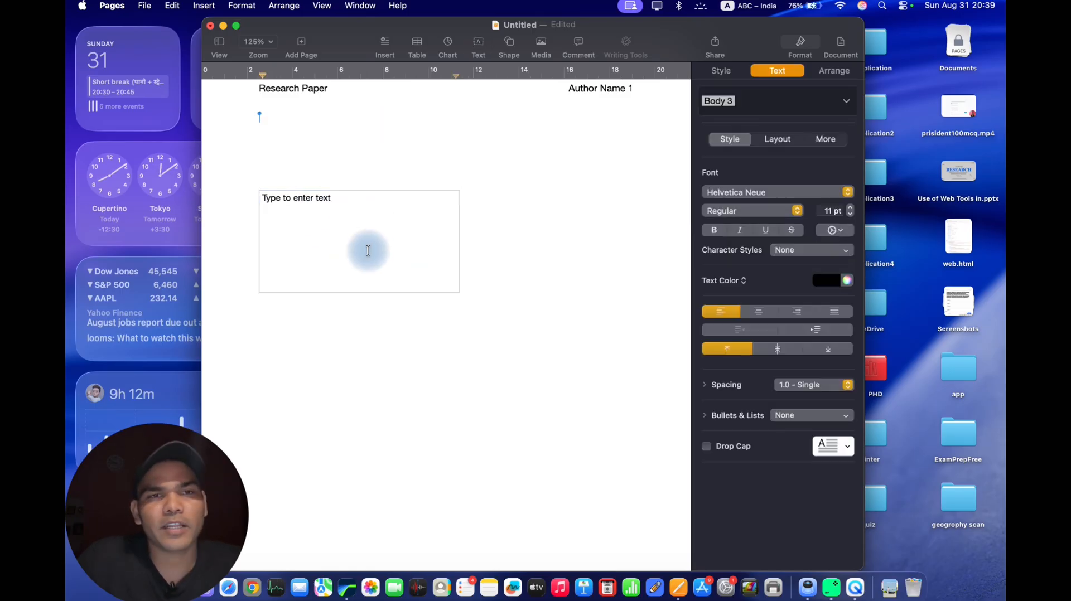
text(werqqed)
click(513, 207)
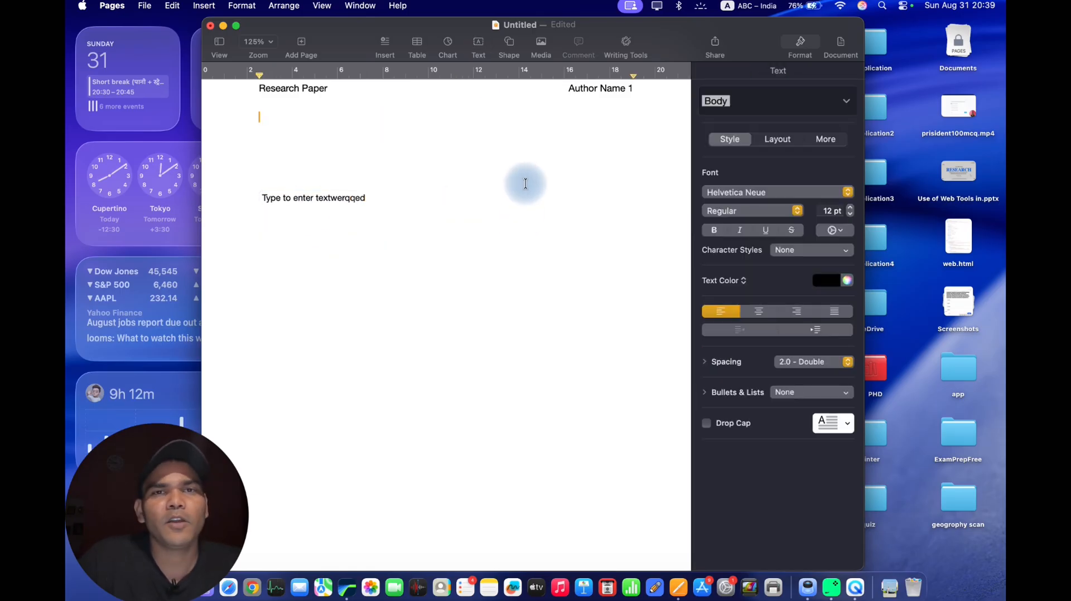
Insert a second text box with its placeholder text and select it.
click(480, 49)
click(562, 127)
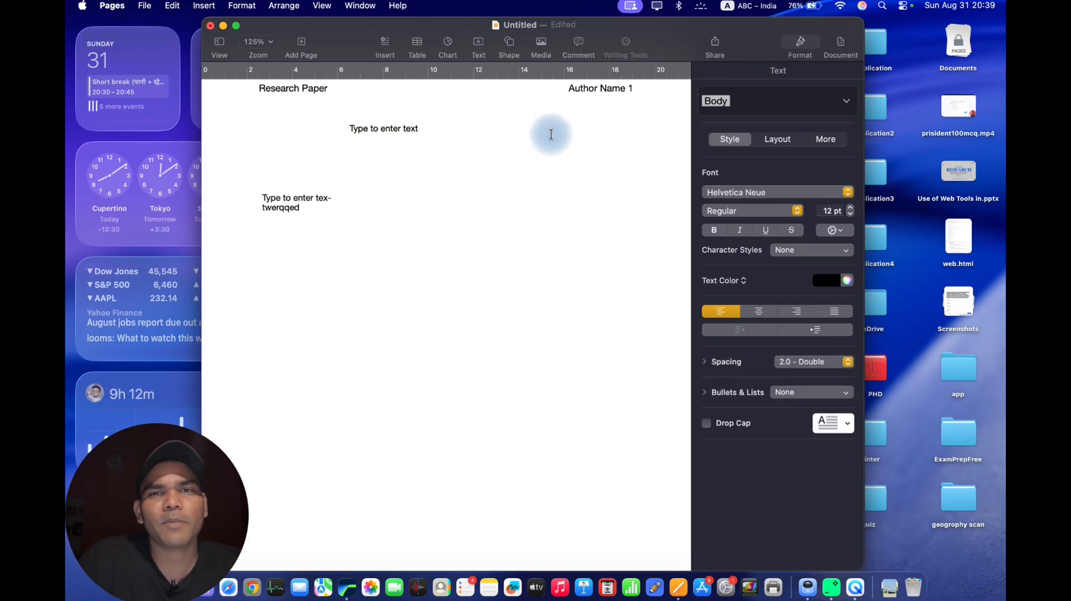
click(449, 163)
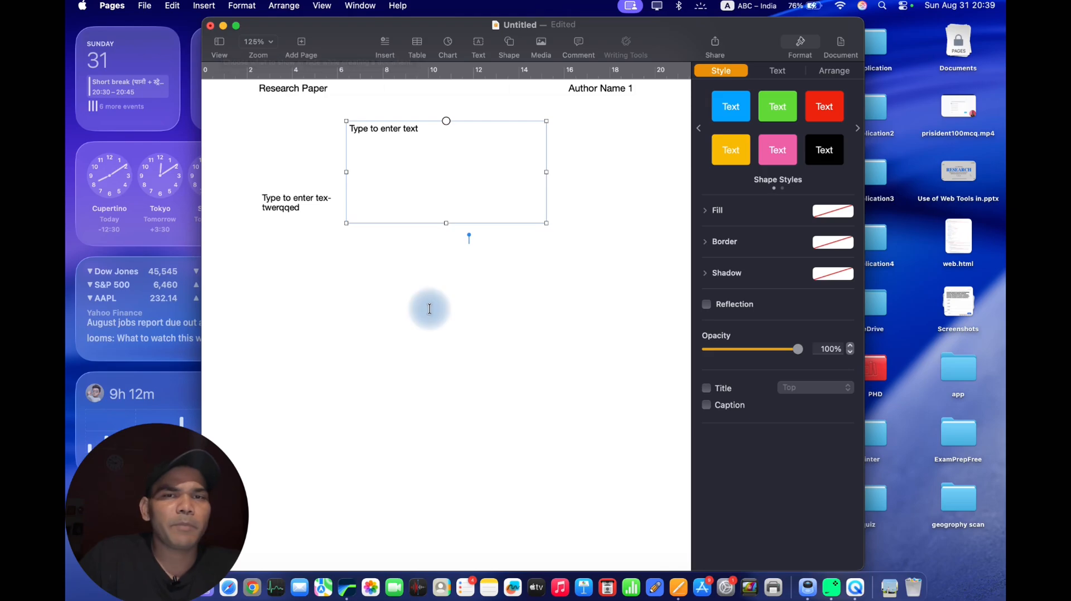
Delete both text boxes from the page.
scroll(430, 309, down, 3)
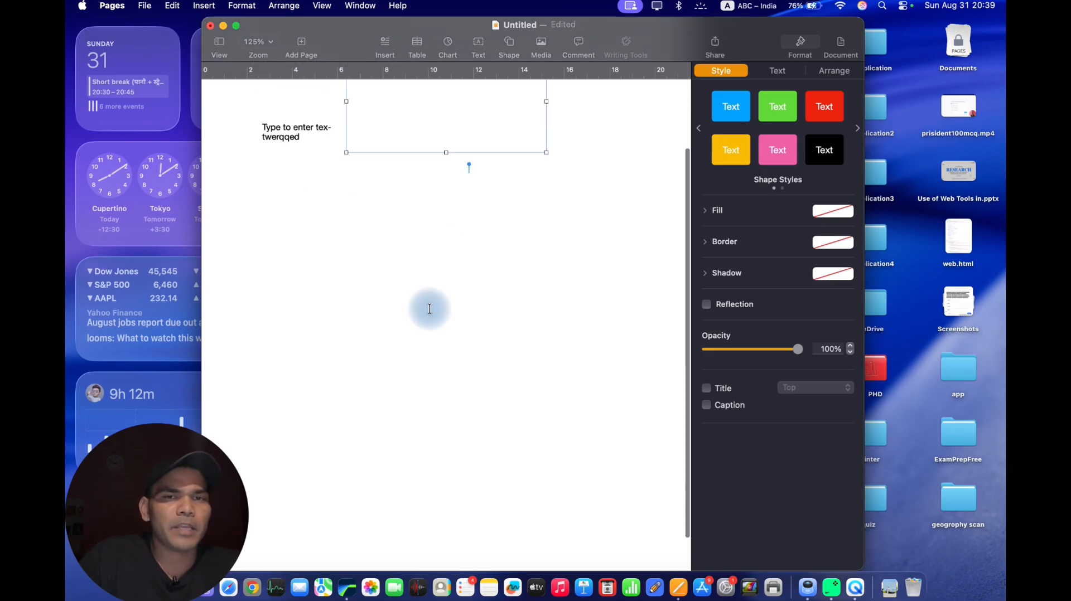
scroll(430, 309, up, 3)
key(super+a)
key(Delete)
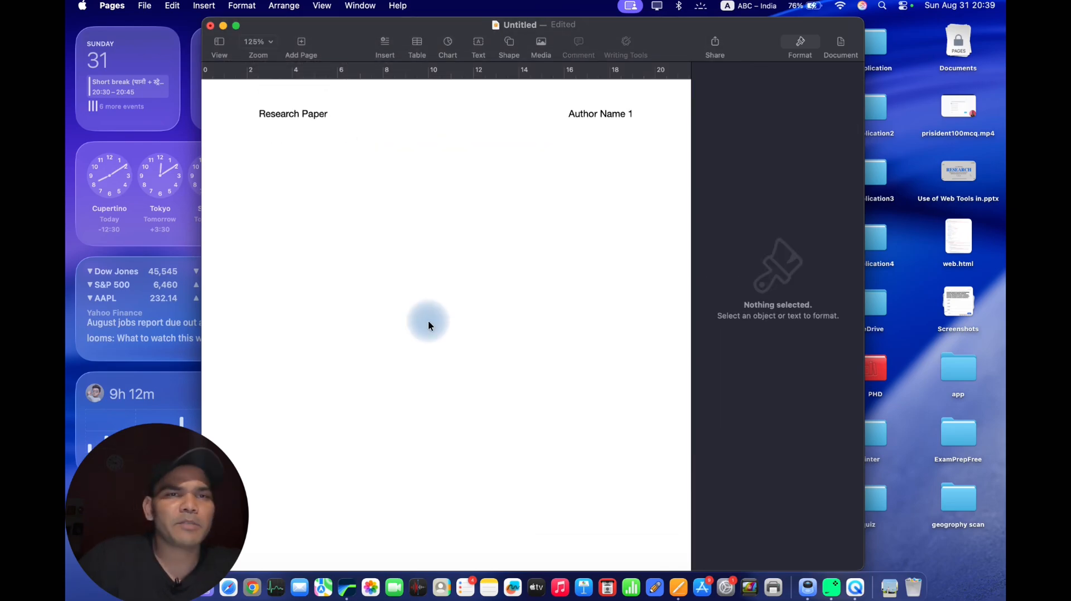
Show the page thumbnails and add three blank pages to the document.
click(218, 42)
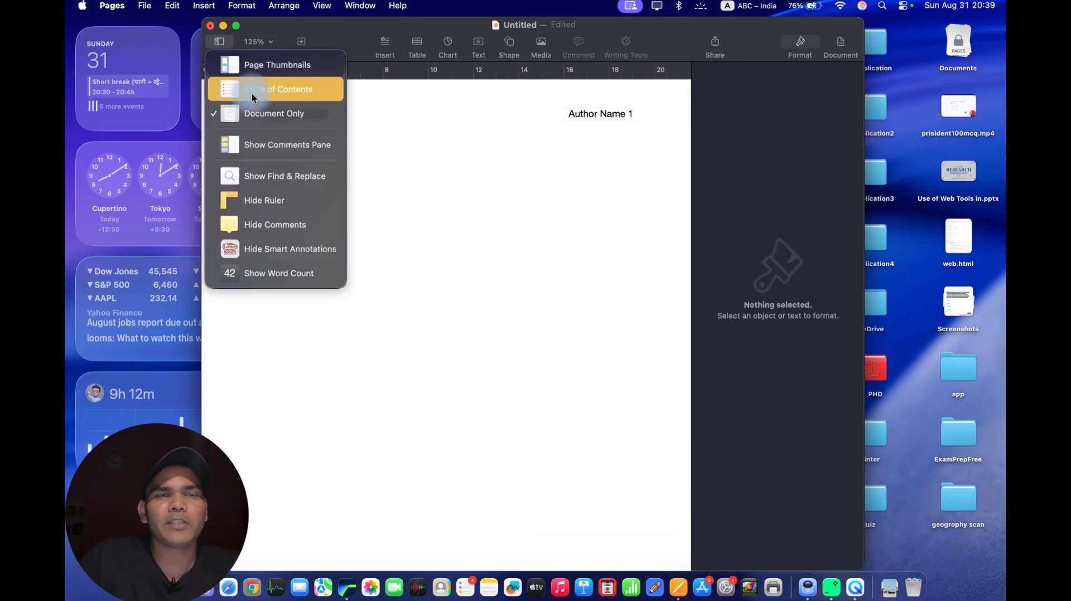
click(246, 75)
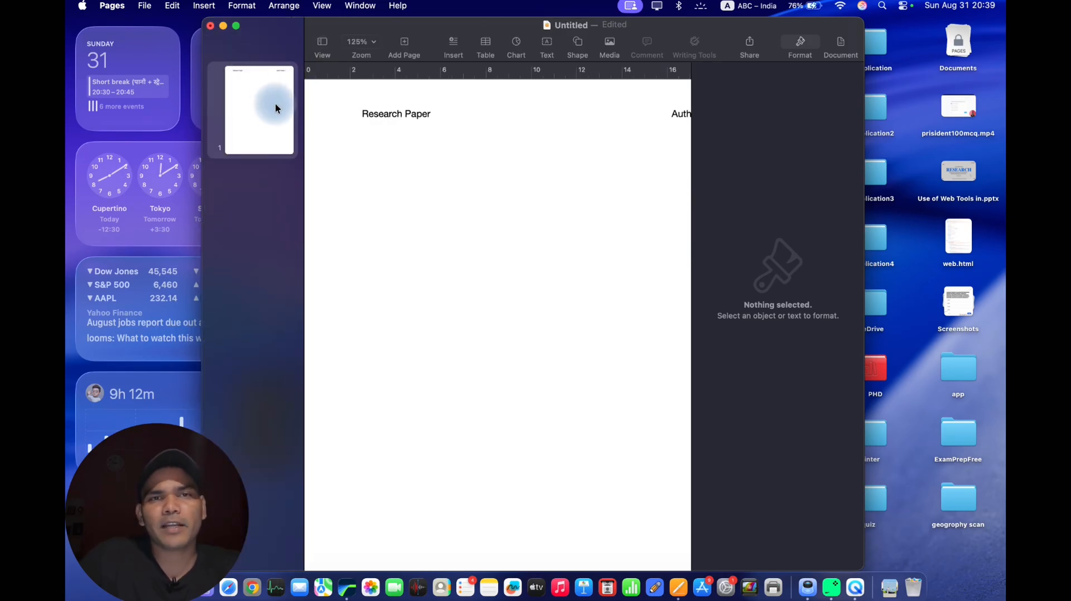
click(408, 36)
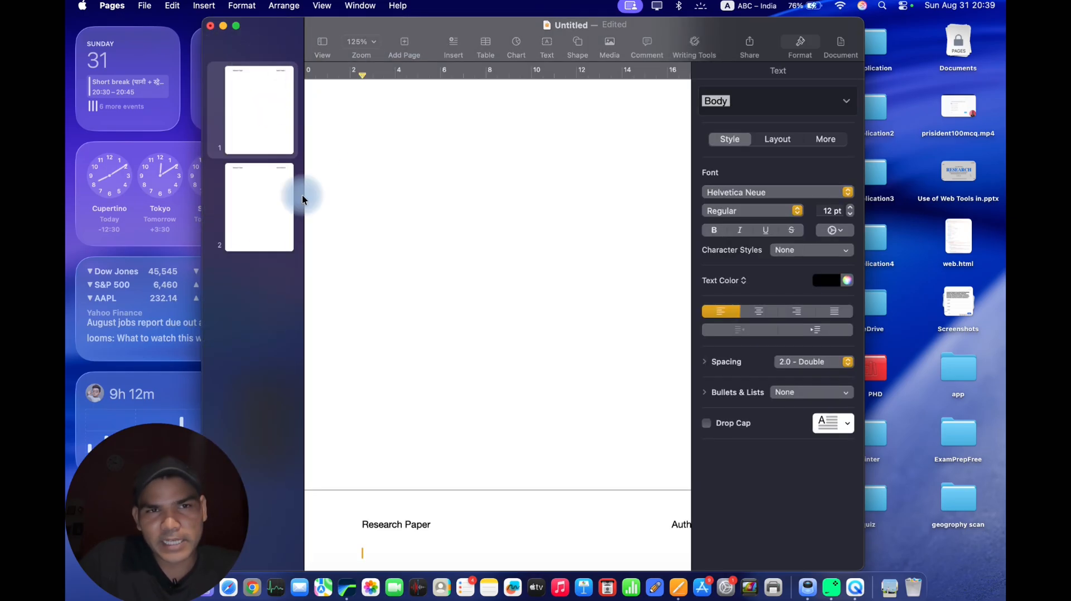
click(403, 45)
click(402, 47)
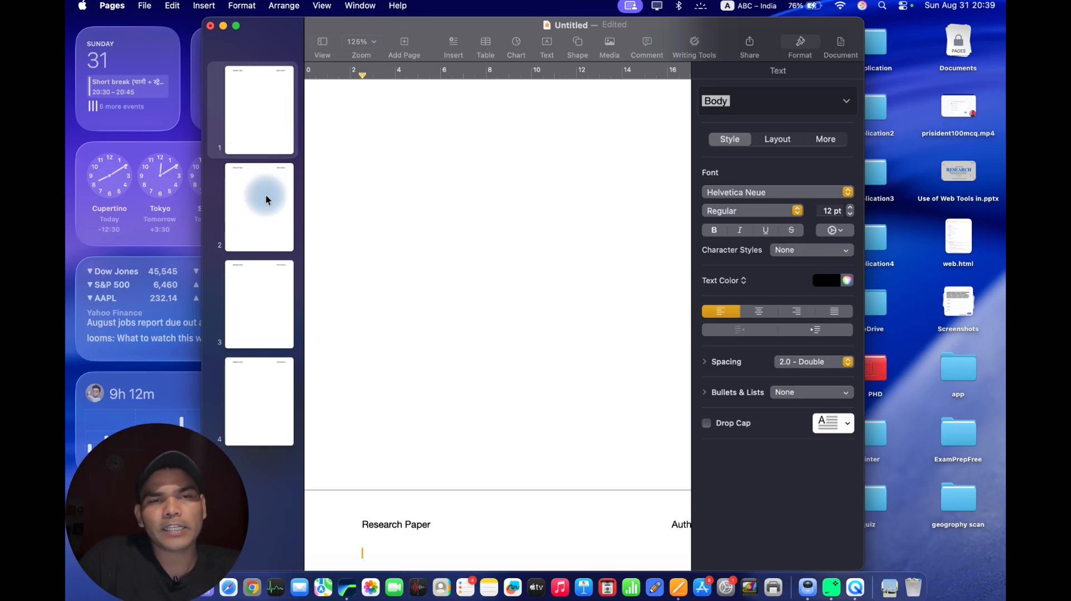
click(321, 41)
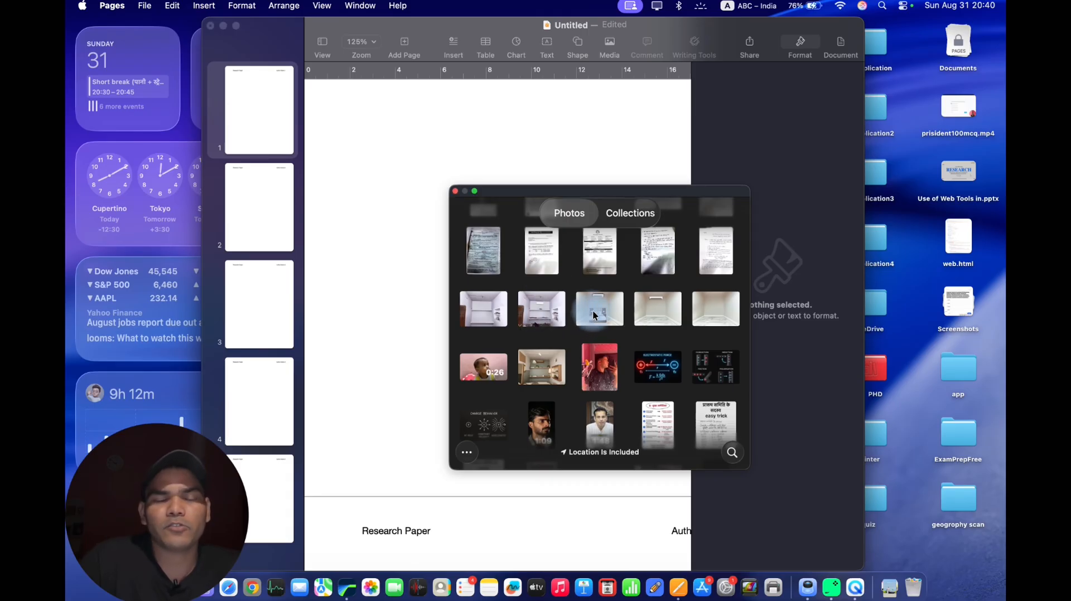
Insert the bedroom photo renovation-631.jpeg on page 1 and move it slightly down and to the left.
click(594, 317)
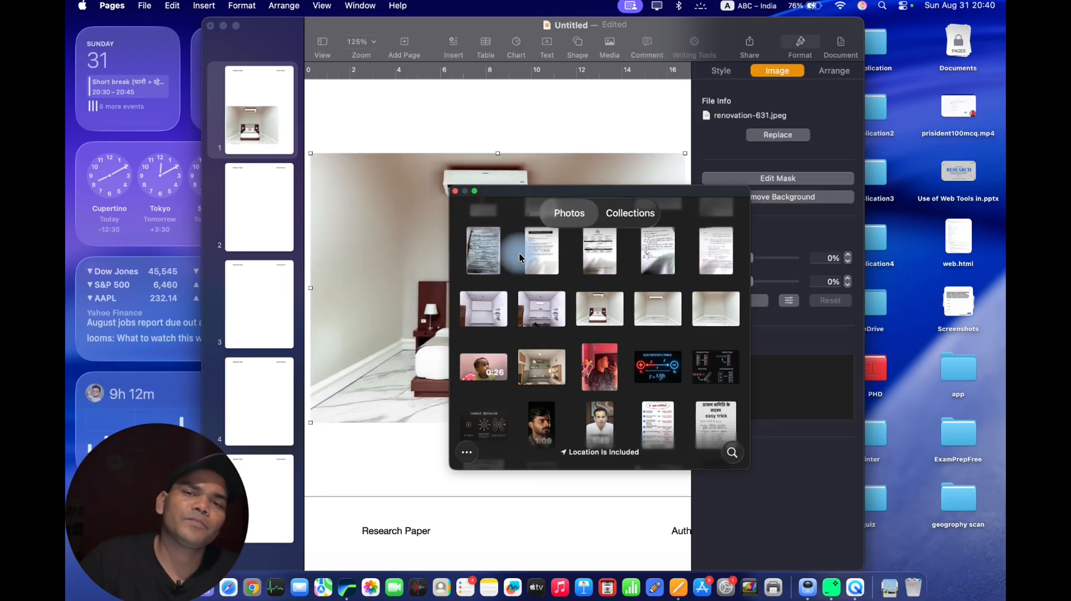
click(455, 192)
drag(509, 206, 473, 234)
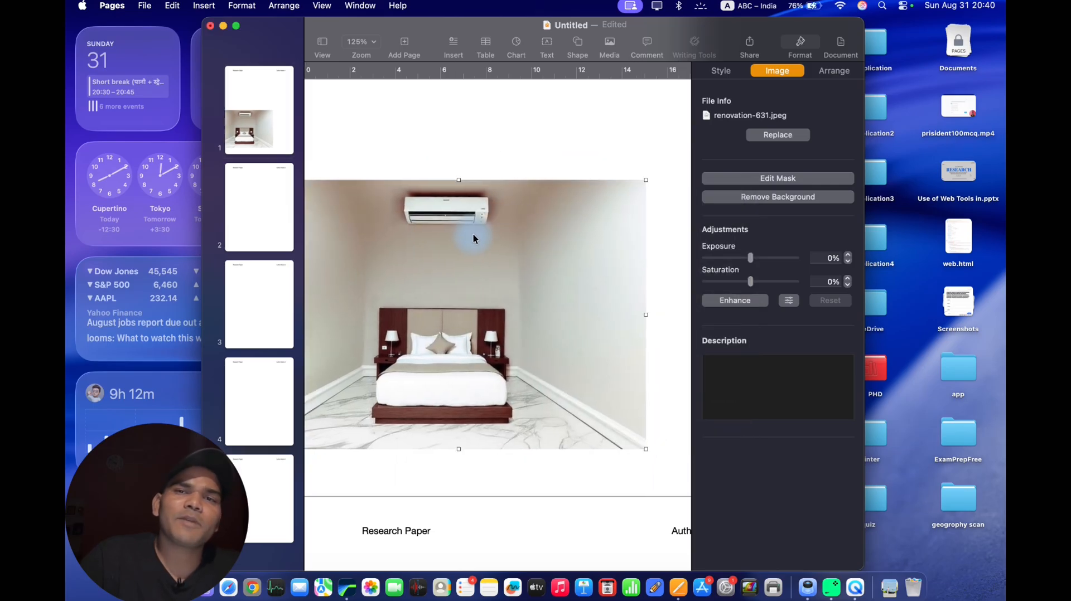
Attach the comment "This is my dream home" to the bedroom photo.
click(647, 45)
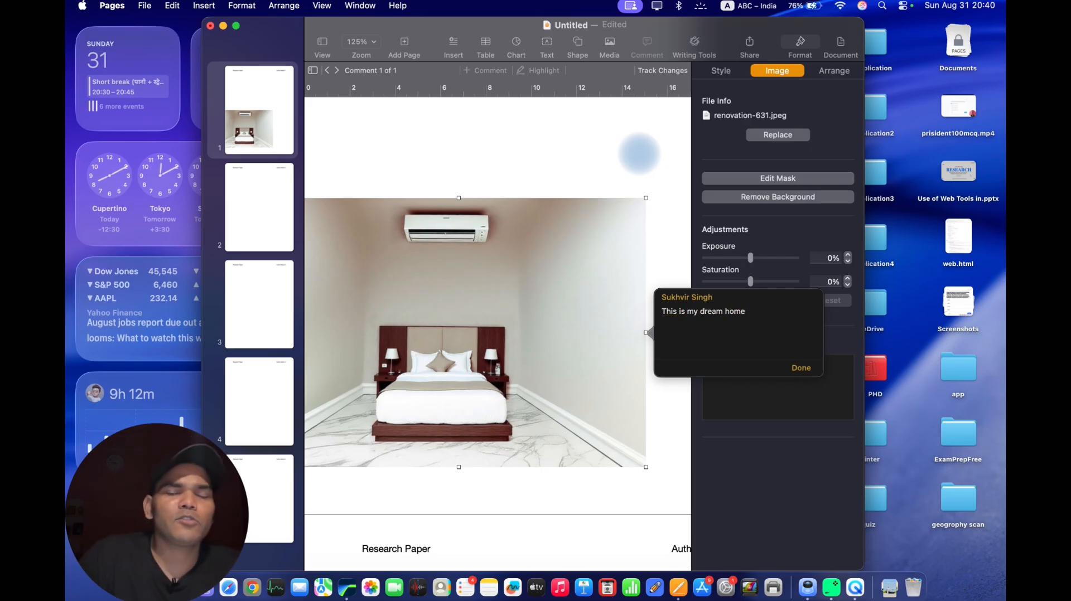
click(801, 368)
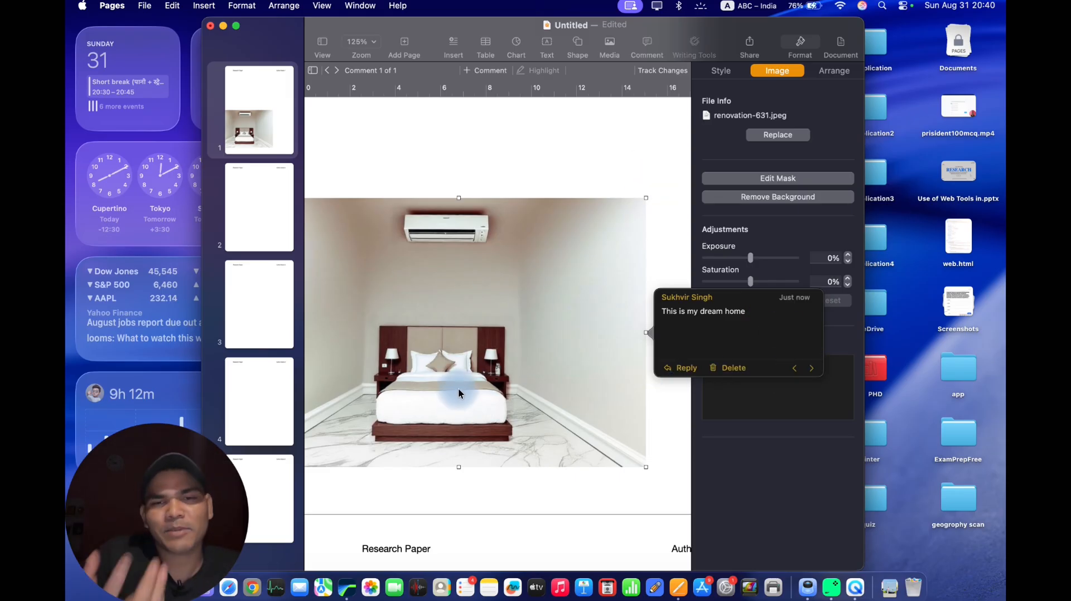
click(638, 493)
click(573, 313)
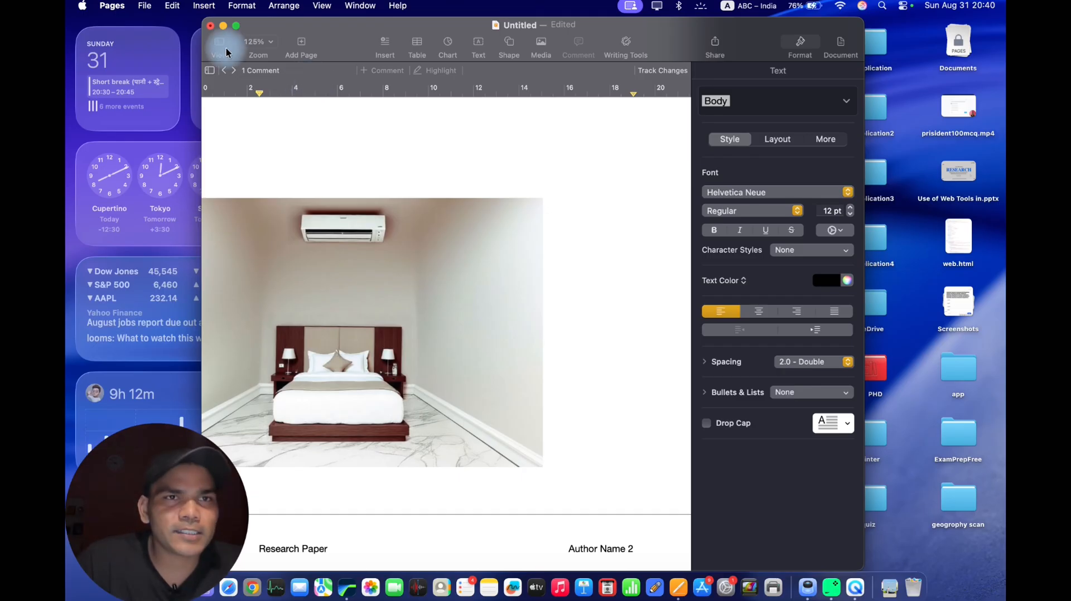
Zoom the page out to 100%, followed by 25%.
click(220, 41)
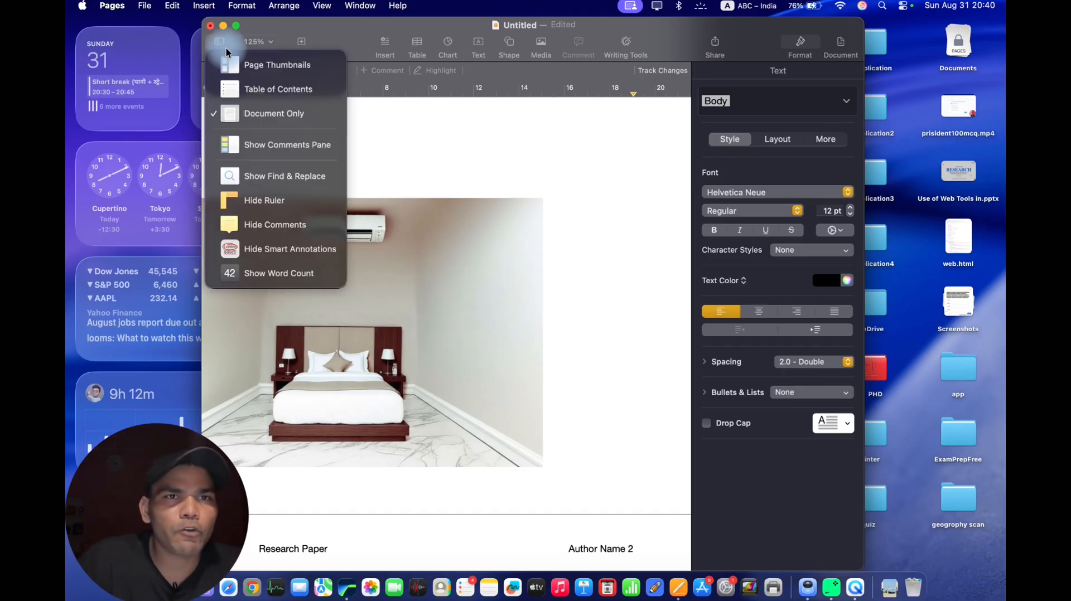
click(375, 158)
click(273, 43)
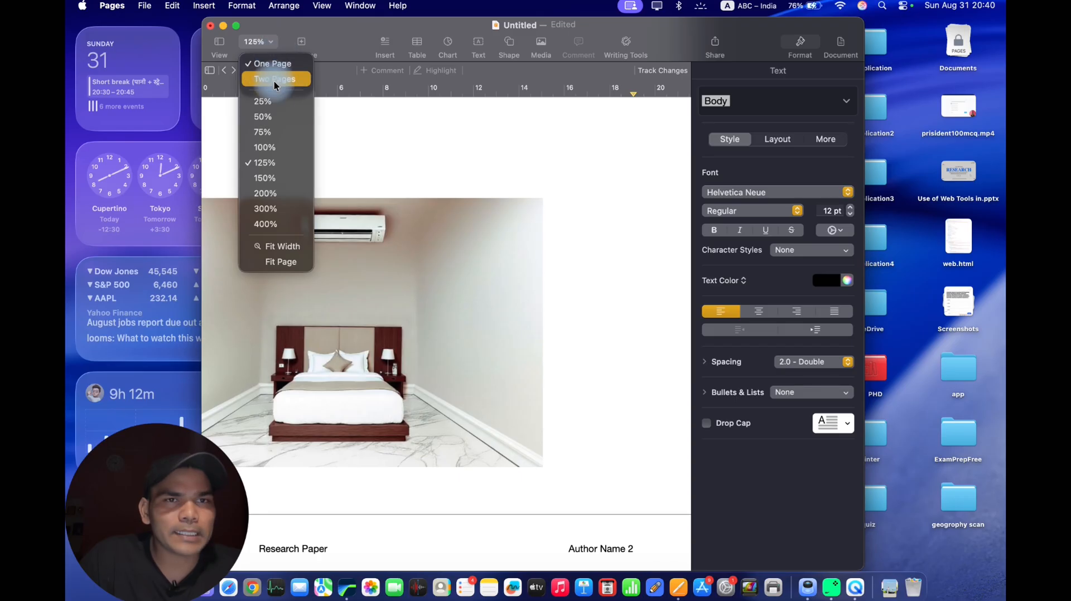
click(264, 147)
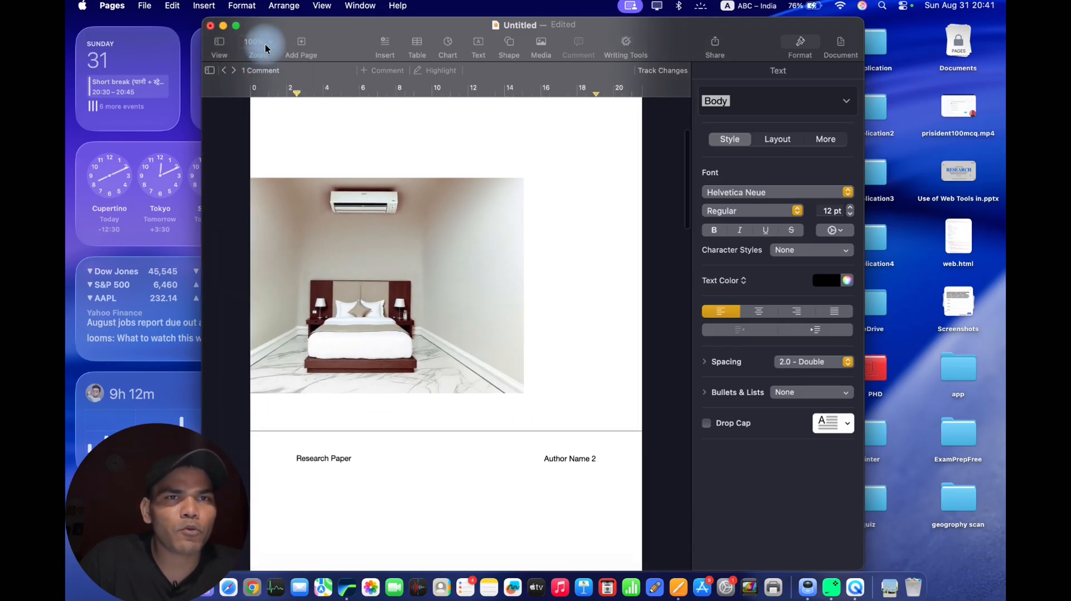
click(252, 41)
click(268, 101)
Zoom the page back in to 100%, followed by 125%.
click(257, 41)
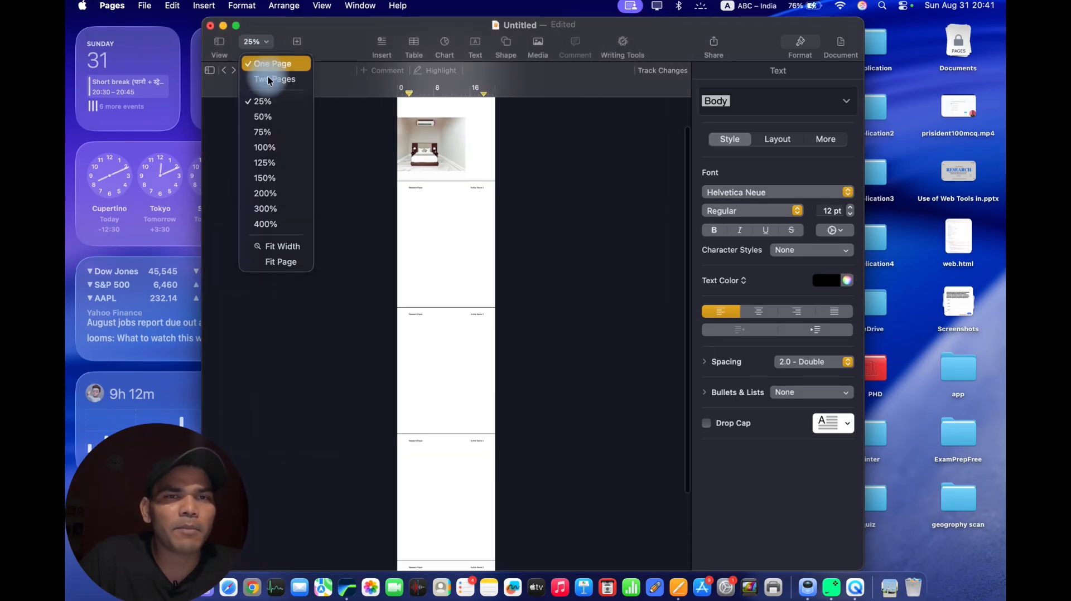
click(264, 147)
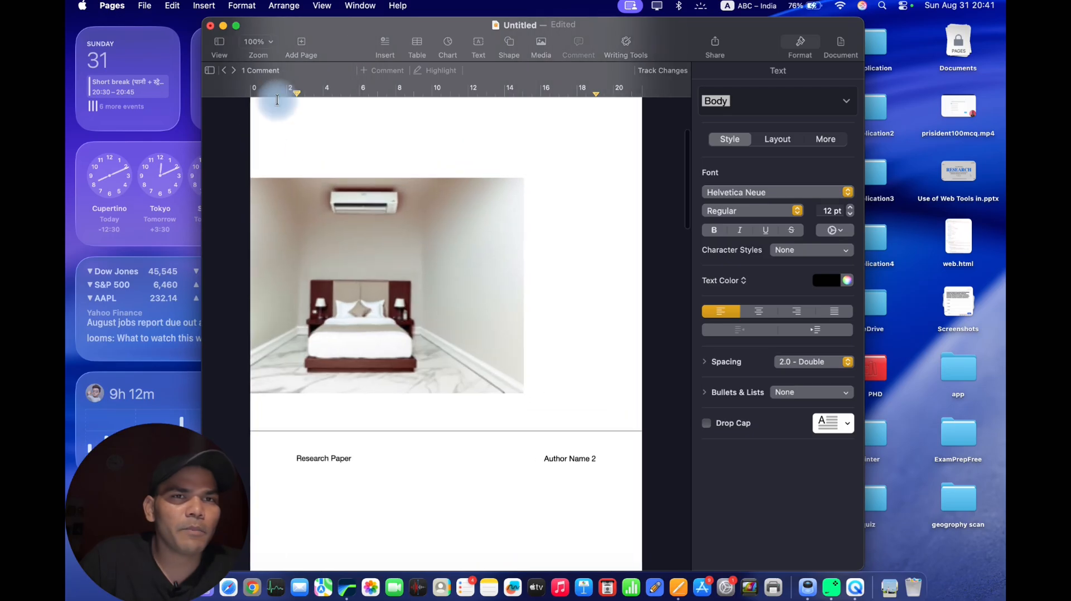
click(262, 40)
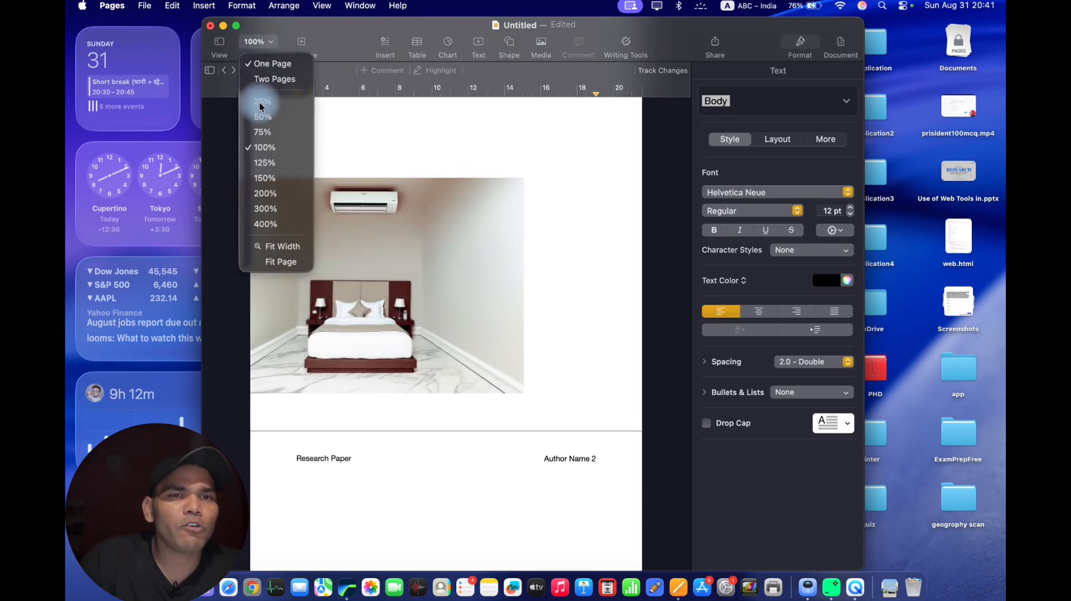
click(264, 168)
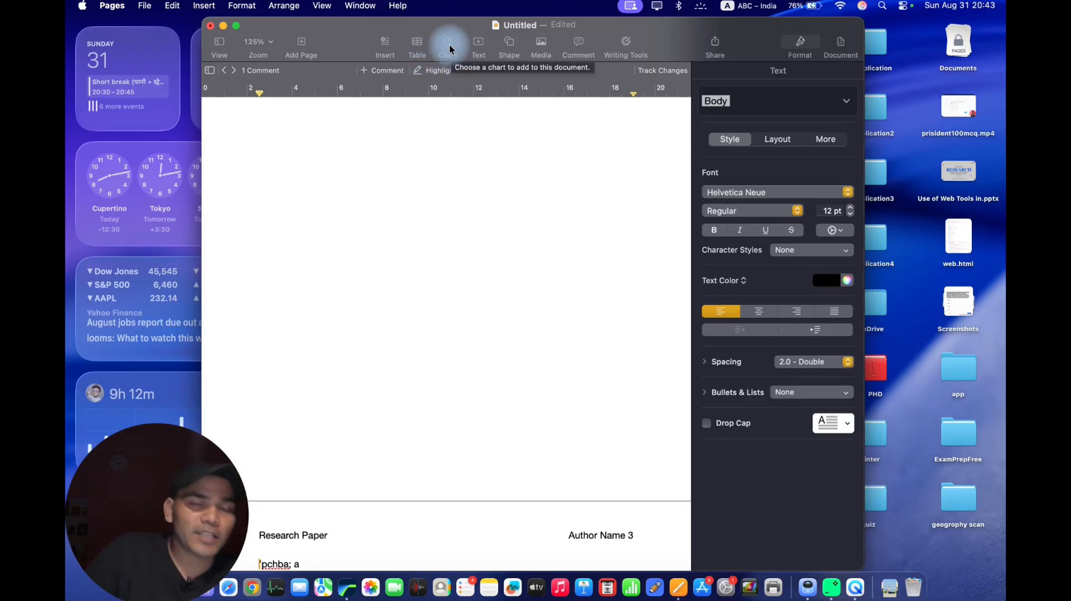
Insert a blue square shape on page 3 and move it to the left, just below the line of body text.
click(510, 44)
click(522, 154)
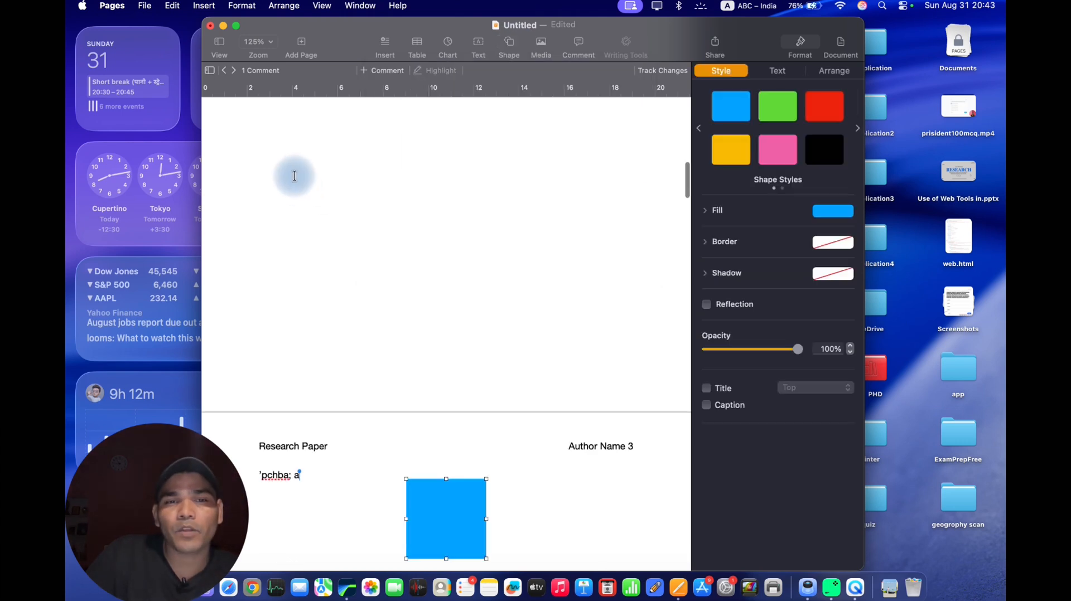
scroll(427, 419, down, 4)
drag(436, 308, 338, 337)
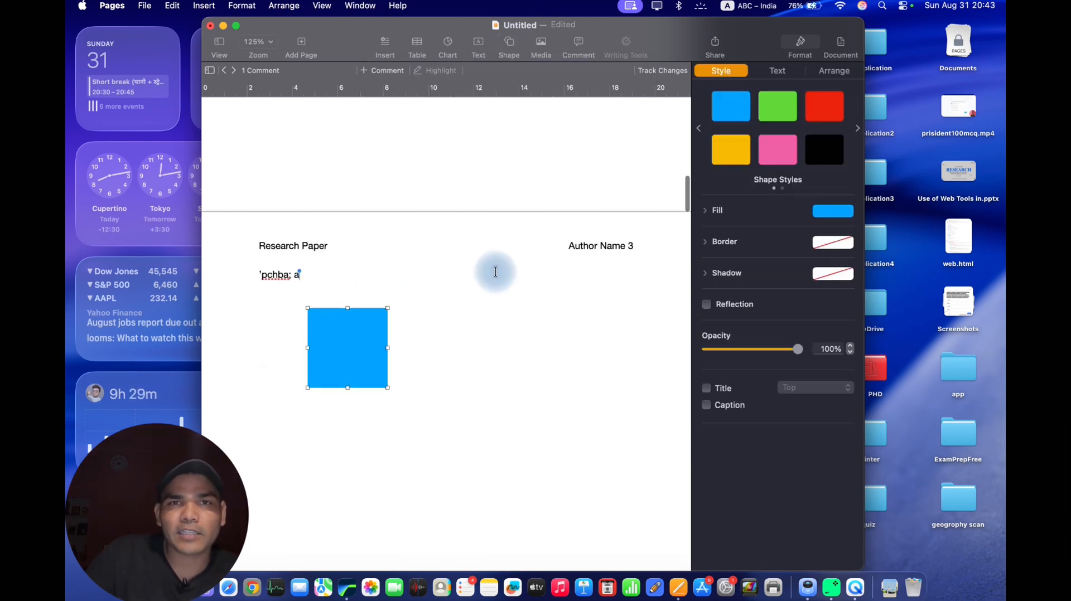
click(495, 272)
Draw a closed zigzag shape with seven straight-line points beside the blue square using the pen tool.
click(509, 43)
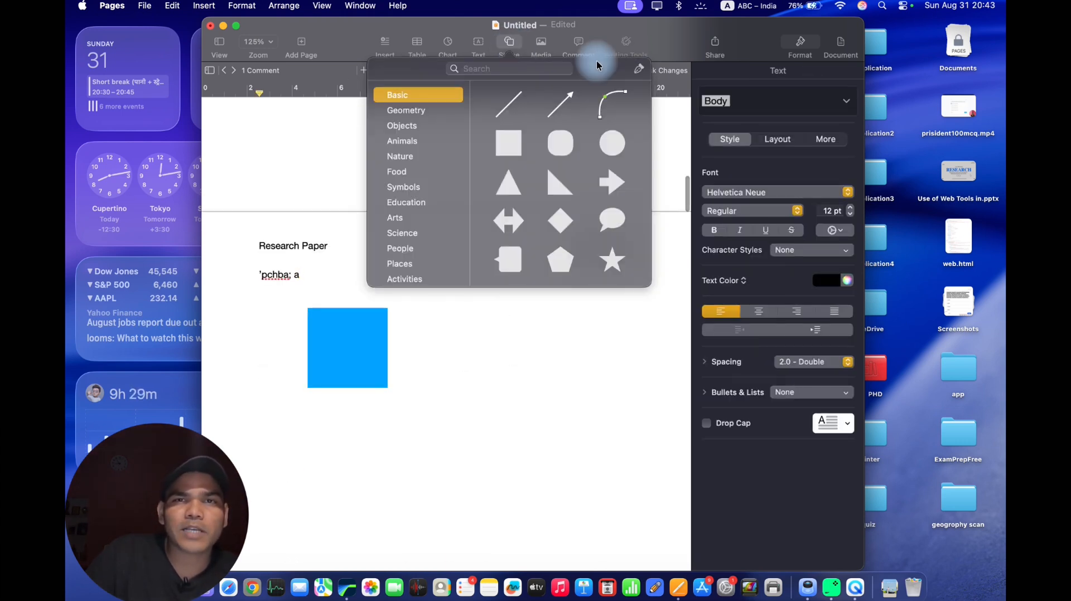
click(633, 74)
click(496, 278)
click(448, 363)
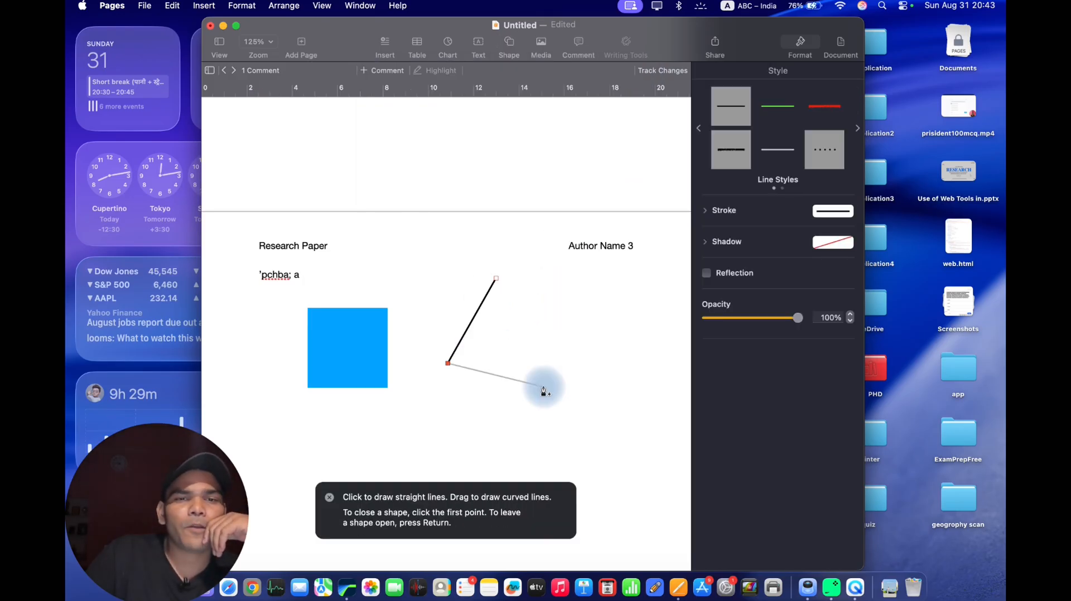
click(545, 387)
click(555, 318)
click(488, 353)
click(500, 307)
click(456, 308)
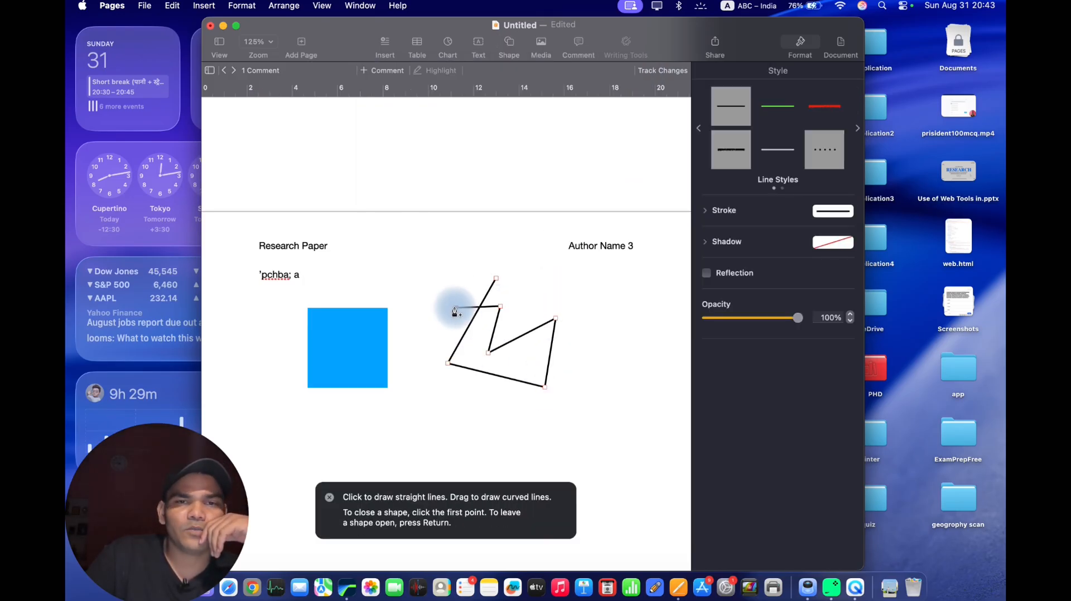
click(496, 279)
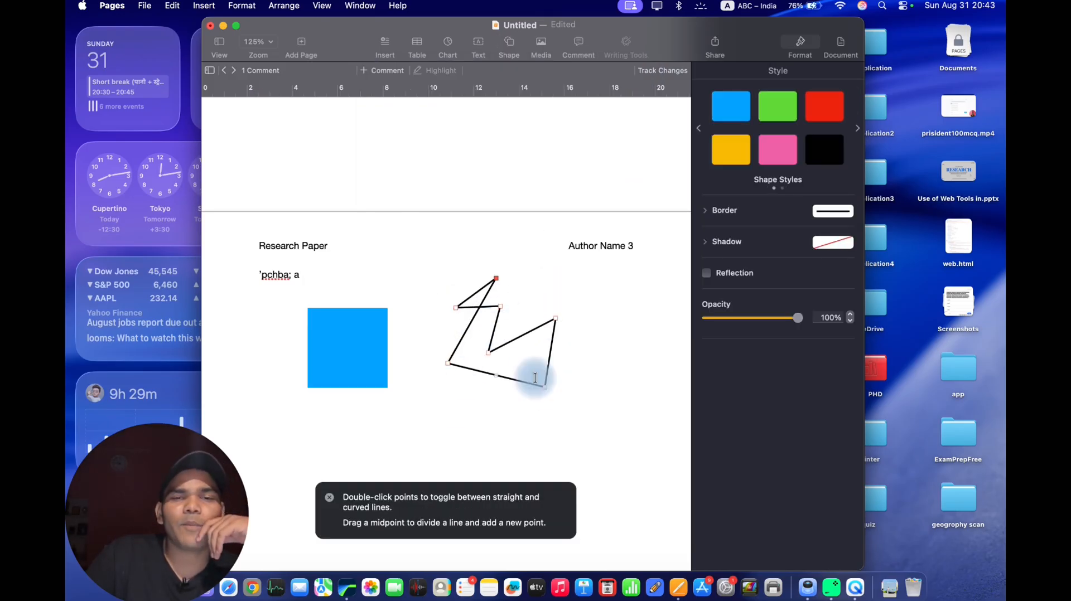
scroll(535, 378, down, 5)
click(535, 377)
click(444, 272)
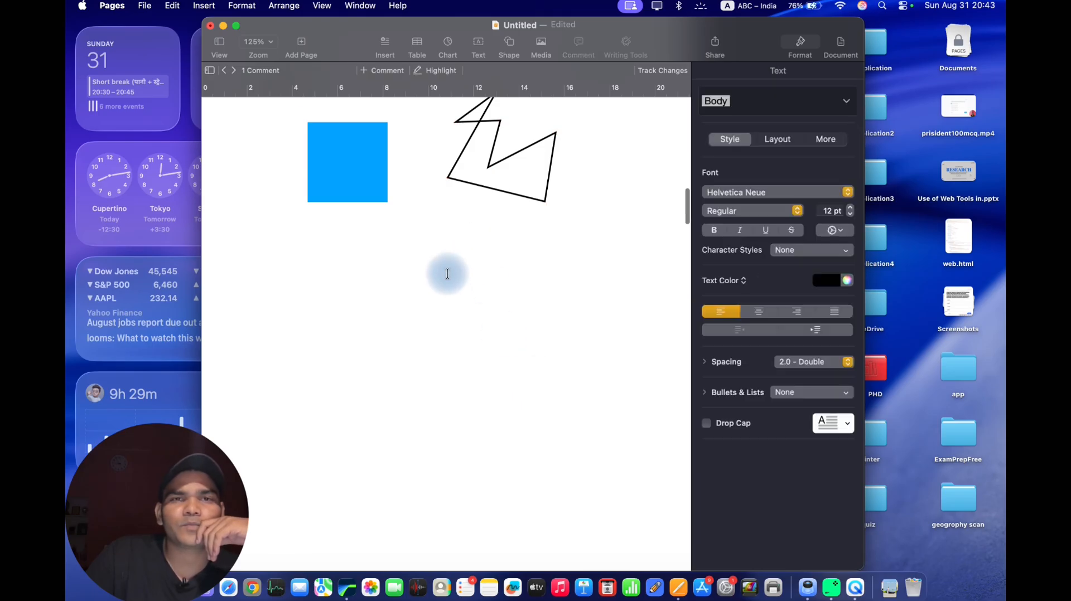
Insert a curved line below the shapes and stretch its lower end outward to the left.
click(507, 47)
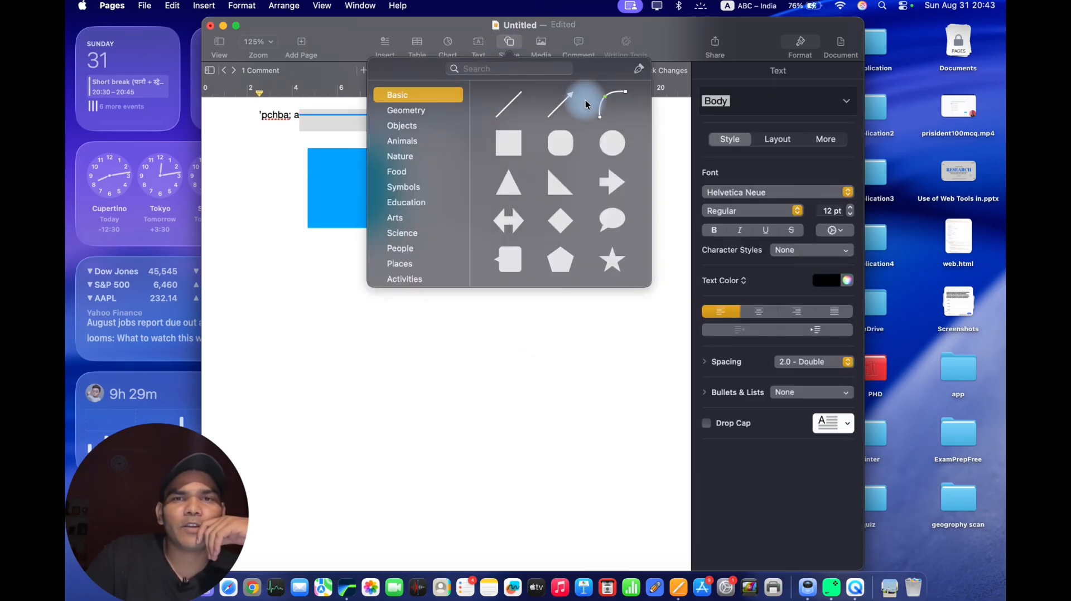
click(612, 99)
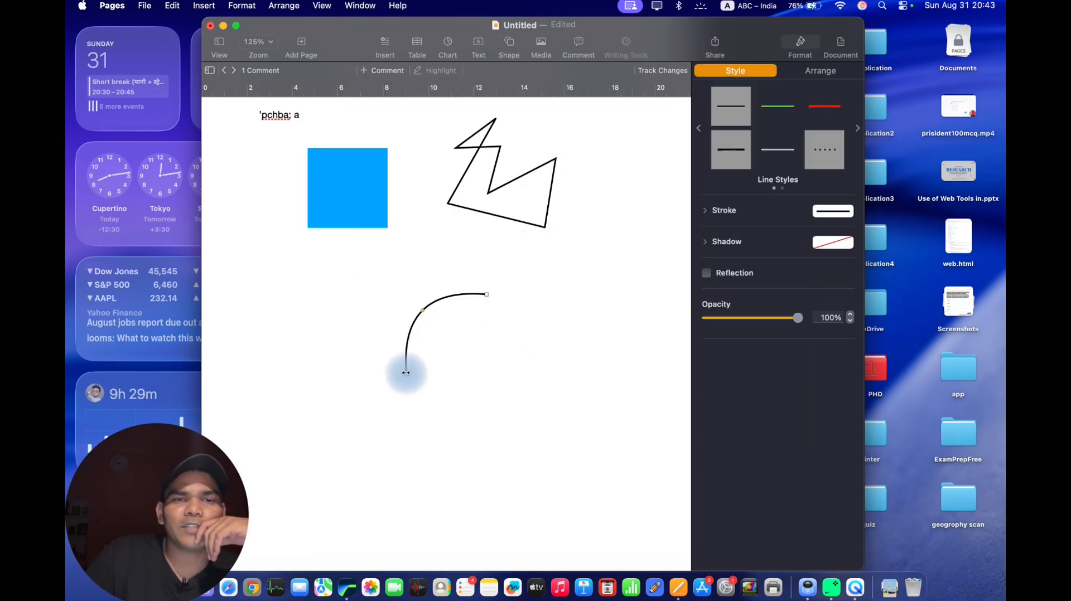
mouse_move(406, 373)
mouse_down()
mouse_move(423, 378)
mouse_move(459, 319)
mouse_move(333, 360)
mouse_up()
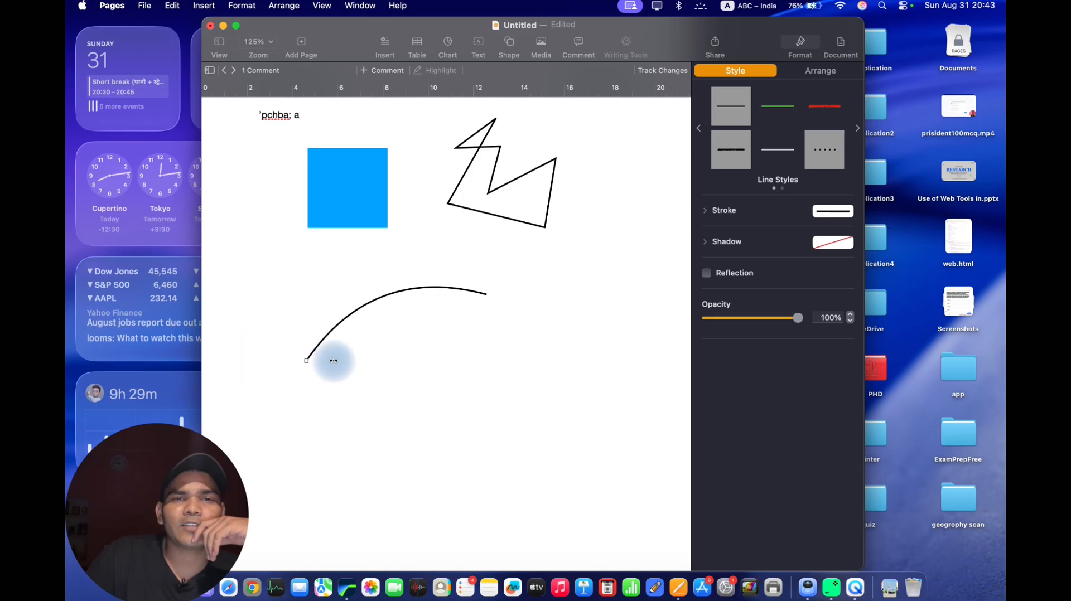
click(495, 382)
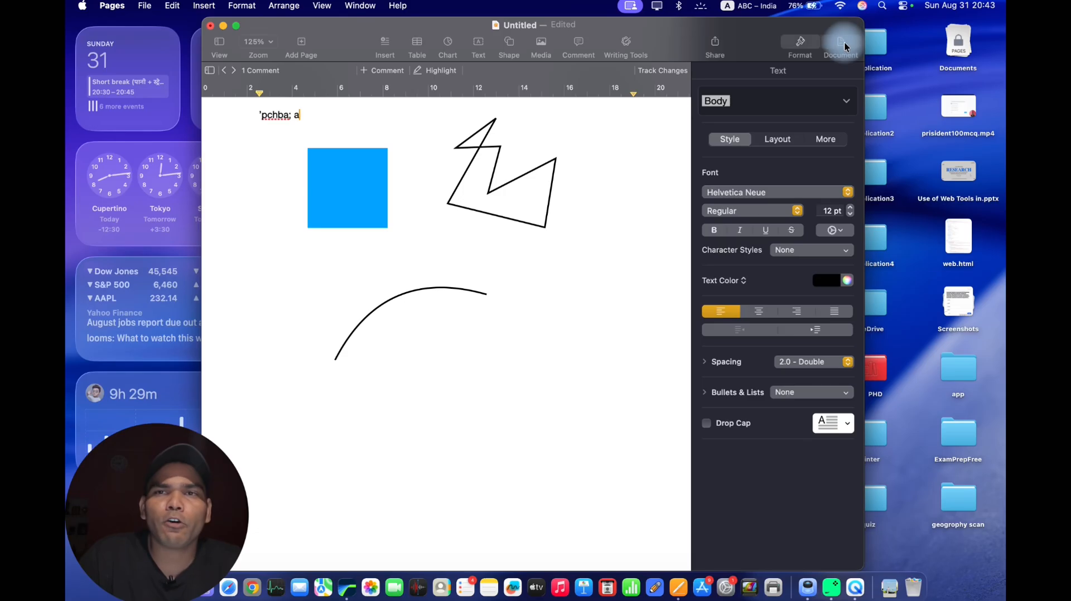
Set the document's paper size to A4.
click(840, 45)
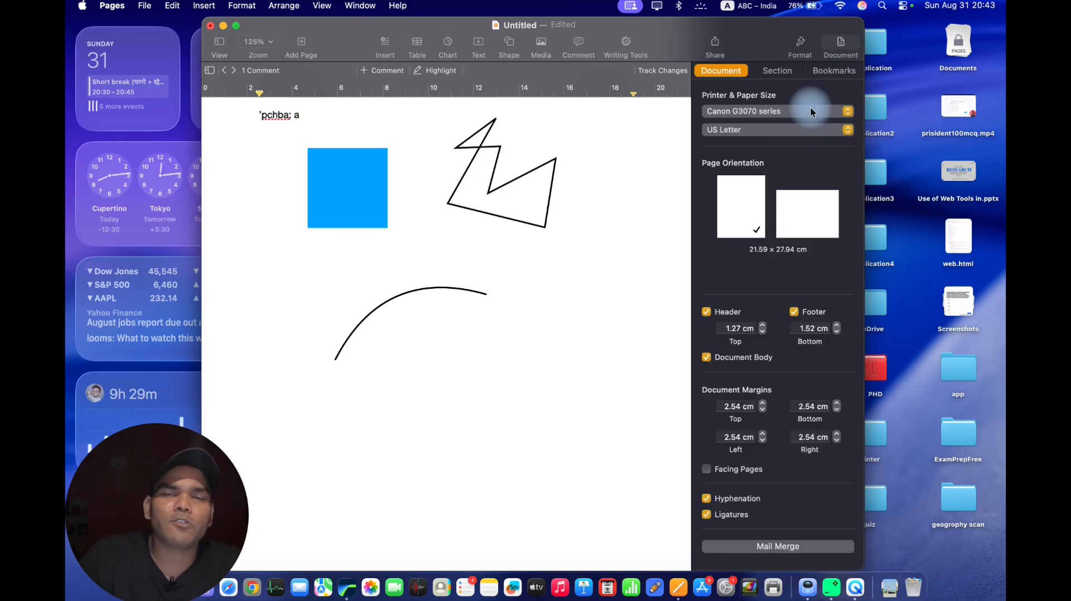
click(757, 131)
scroll(741, 72, up, 5)
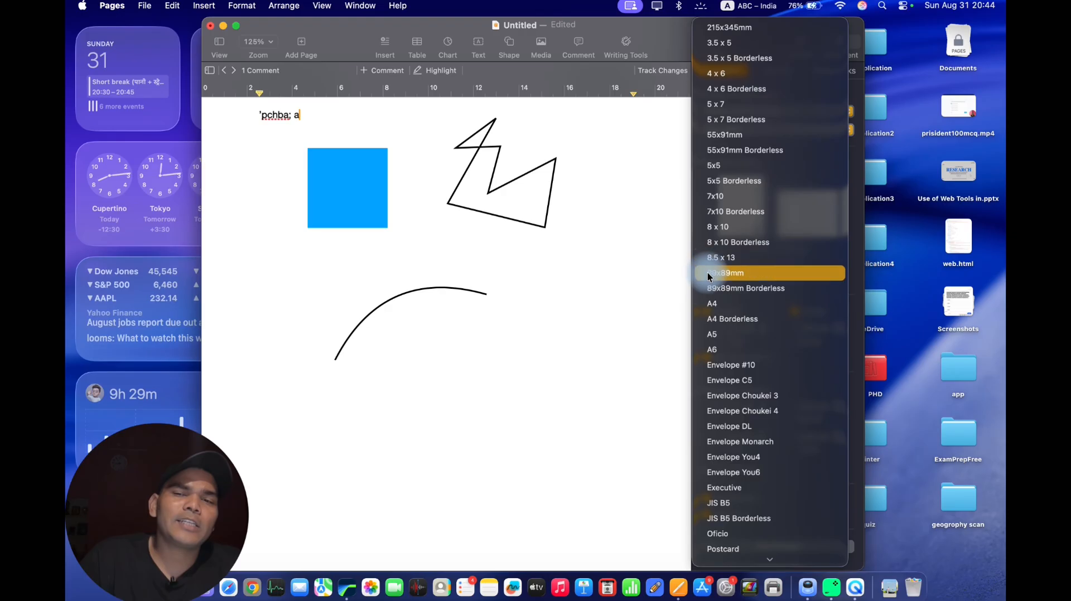
click(712, 304)
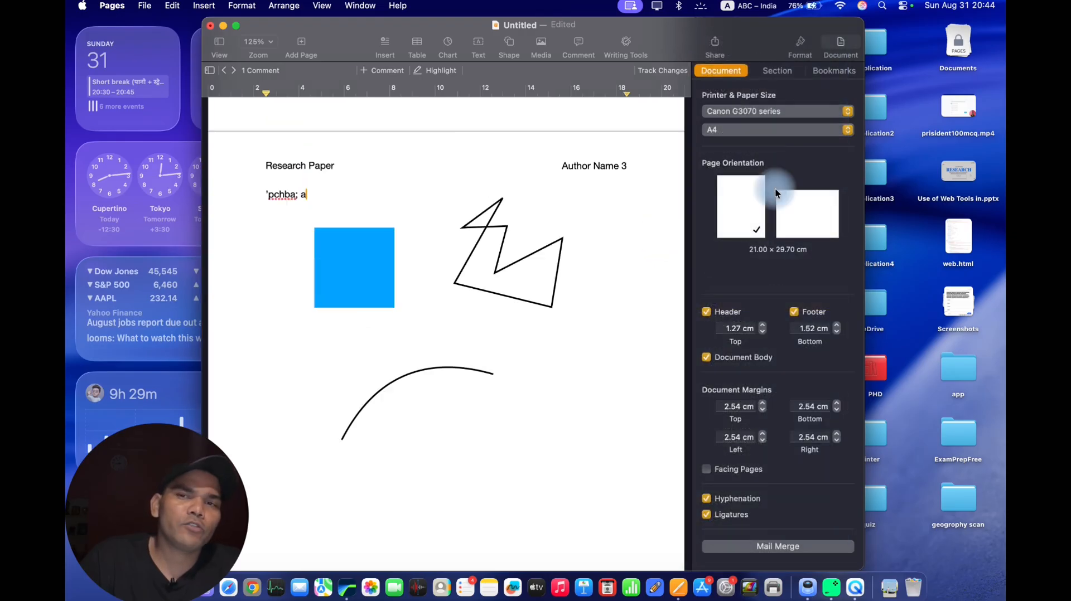
scroll(466, 208, up, 3)
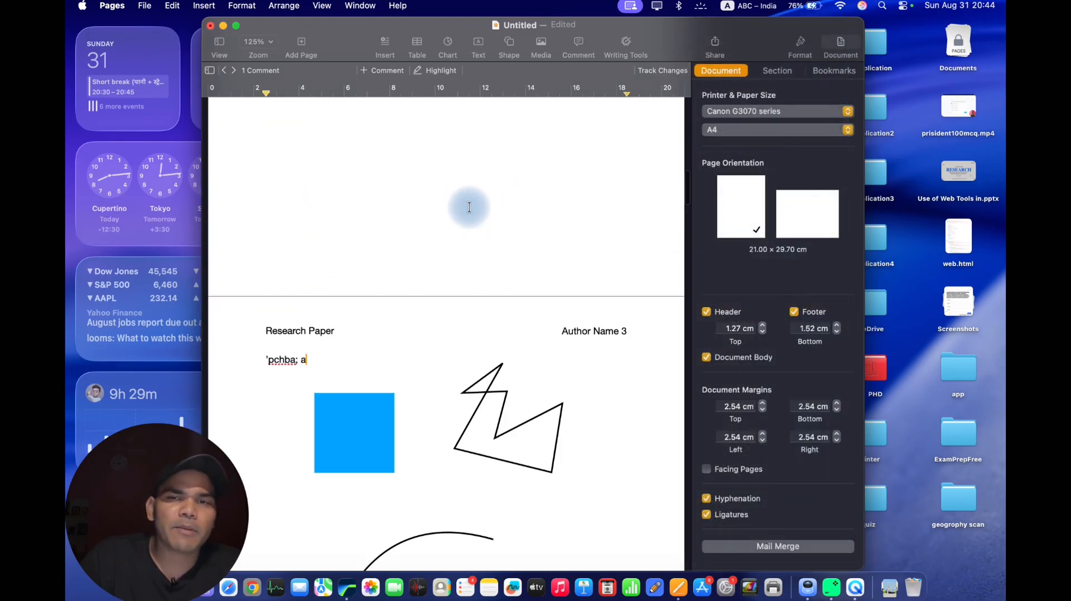
scroll(657, 262, down, 3)
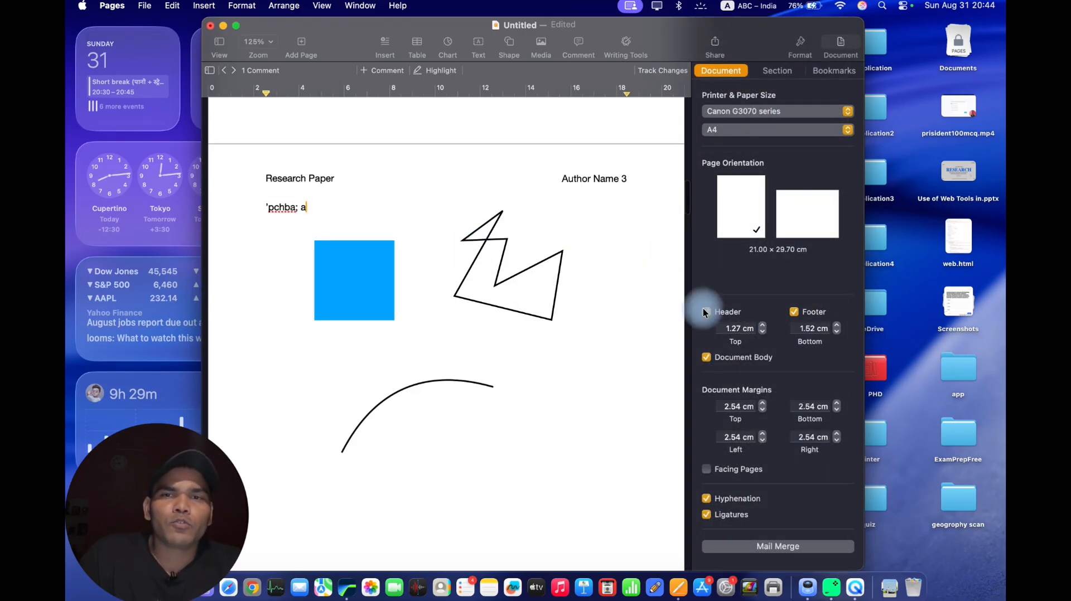
Set the left document margin to 3.5 cm and add blank lines above the body text on page 3.
scroll(722, 376, down, 3)
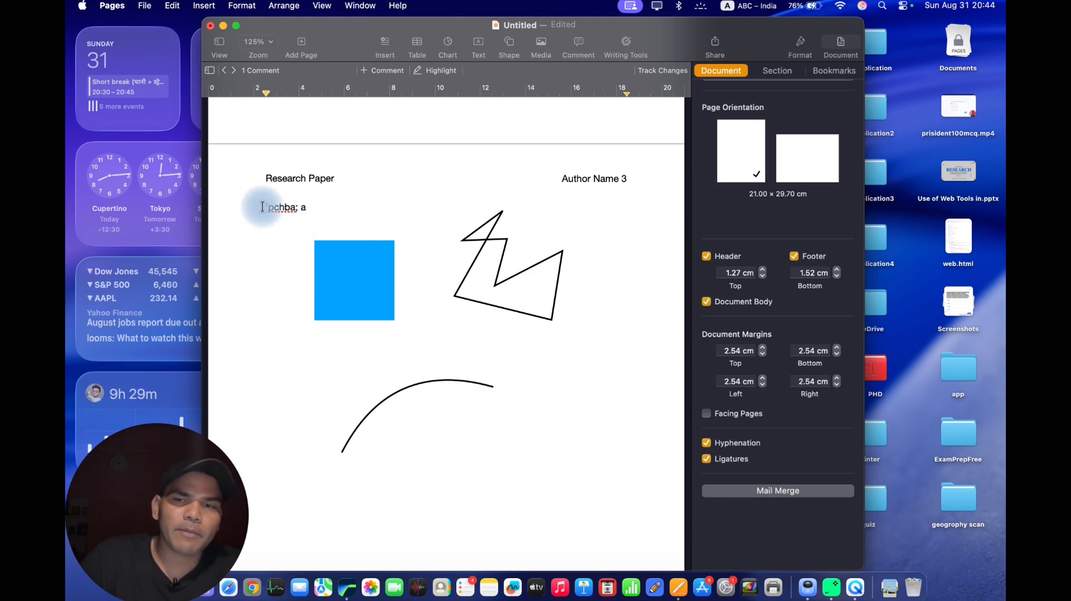
click(763, 379)
click(763, 378)
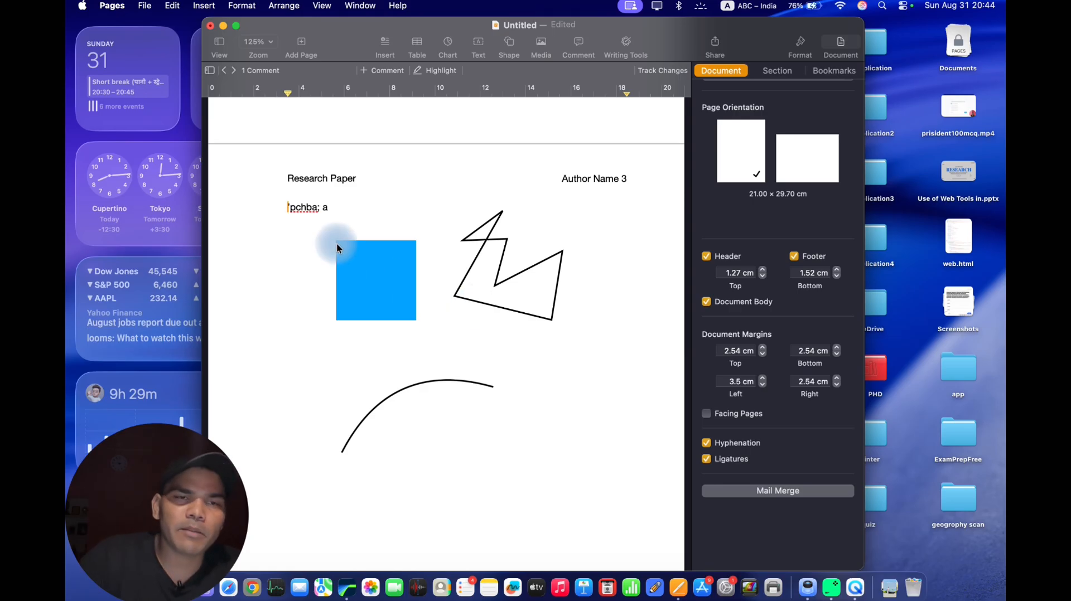
key(Return)
key(Return)
key(Return)
key(Return)
key(Return)
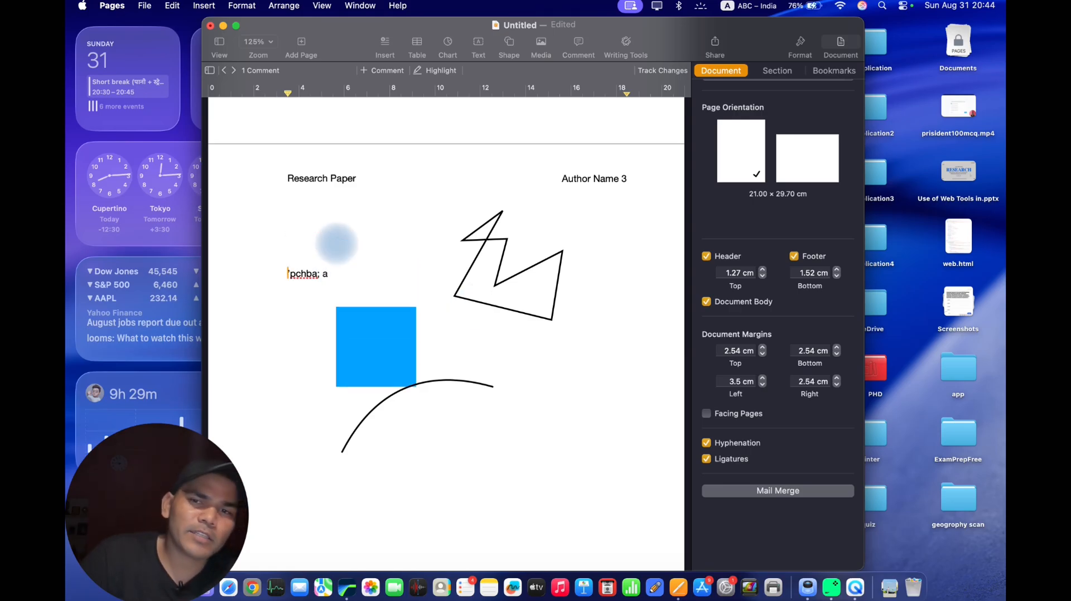
Set the document margins to 2.5 cm on the right, 2.5 cm at the top and 4 cm at the bottom.
click(837, 378)
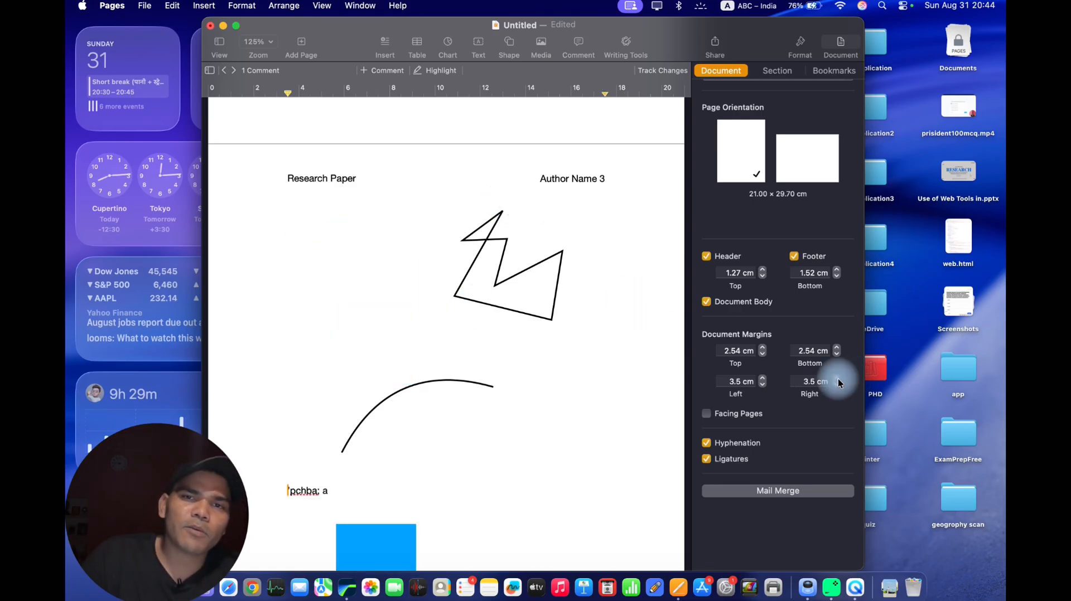
click(837, 384)
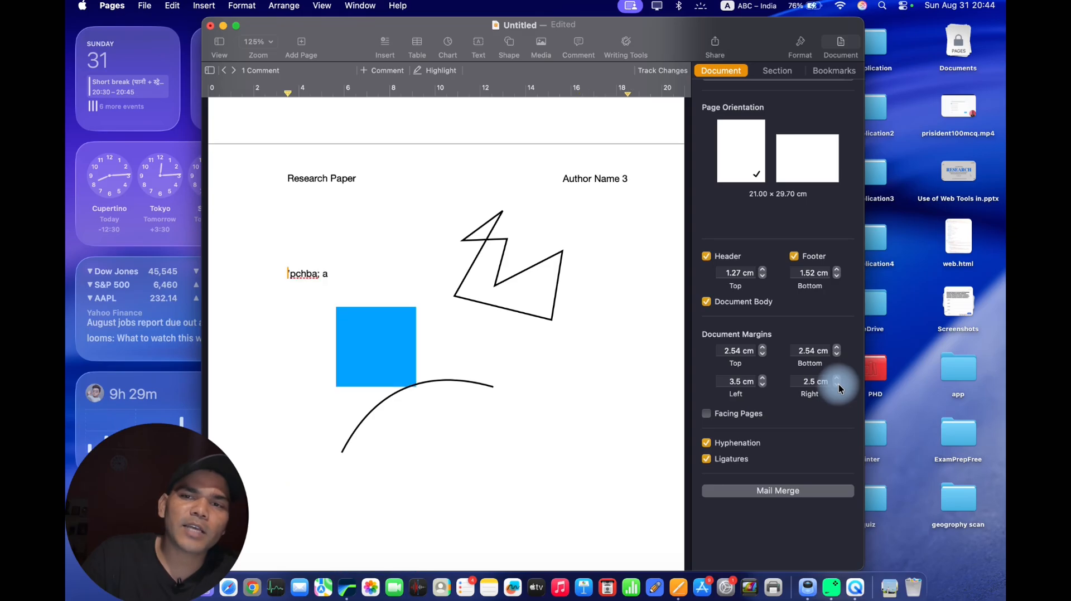
click(762, 348)
click(762, 348)
click(761, 347)
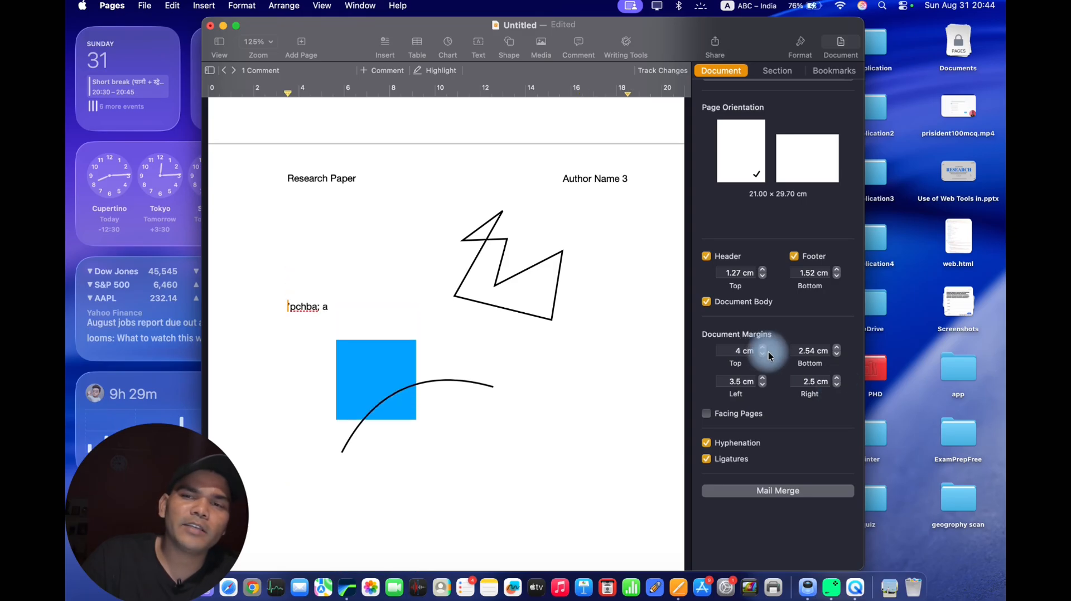
click(768, 353)
click(767, 353)
click(767, 354)
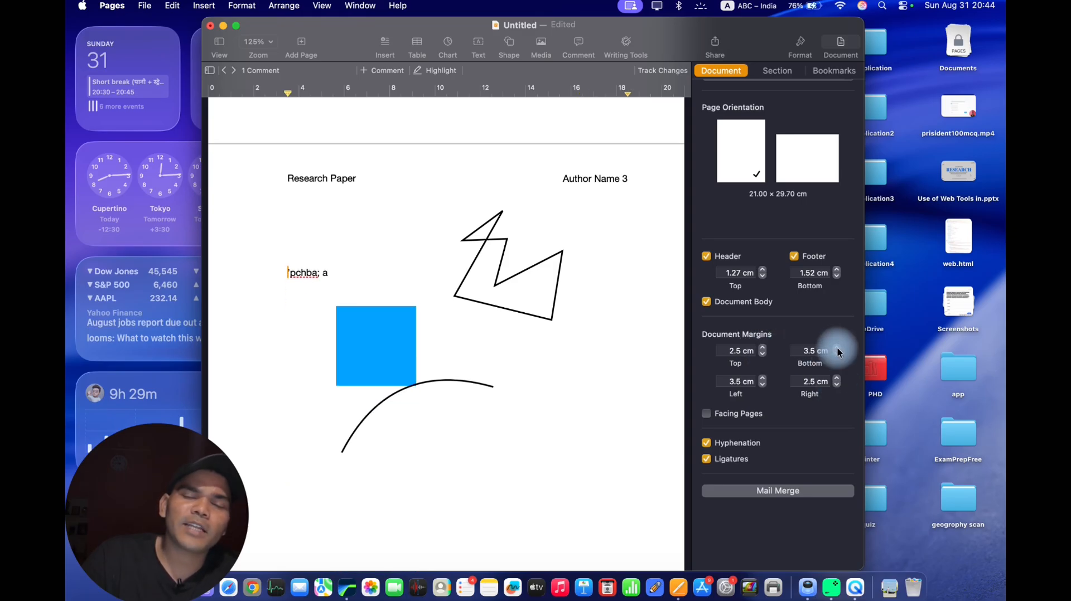
click(837, 348)
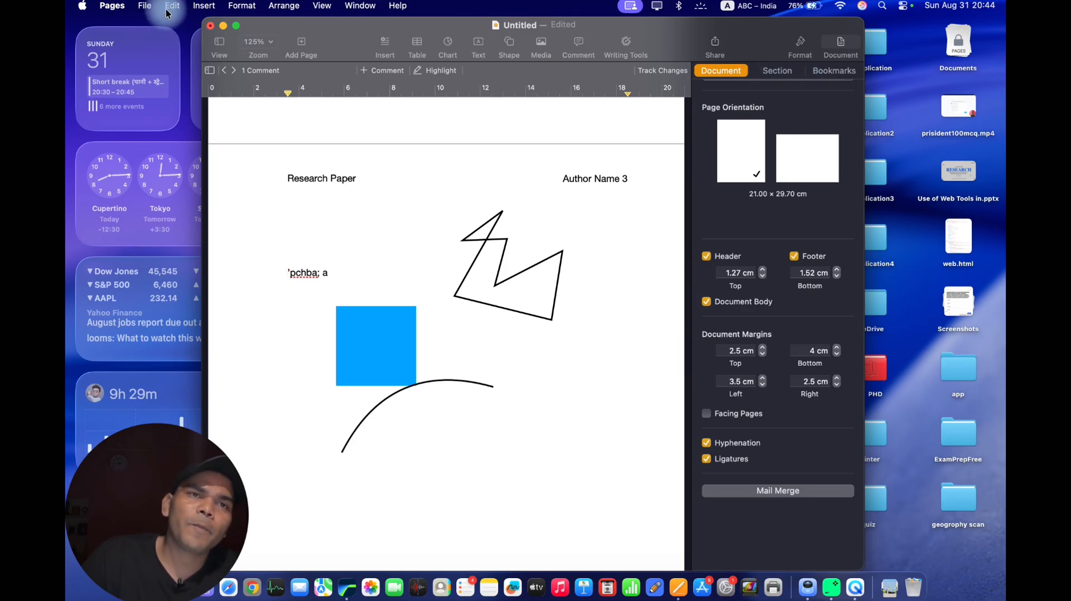
click(144, 6)
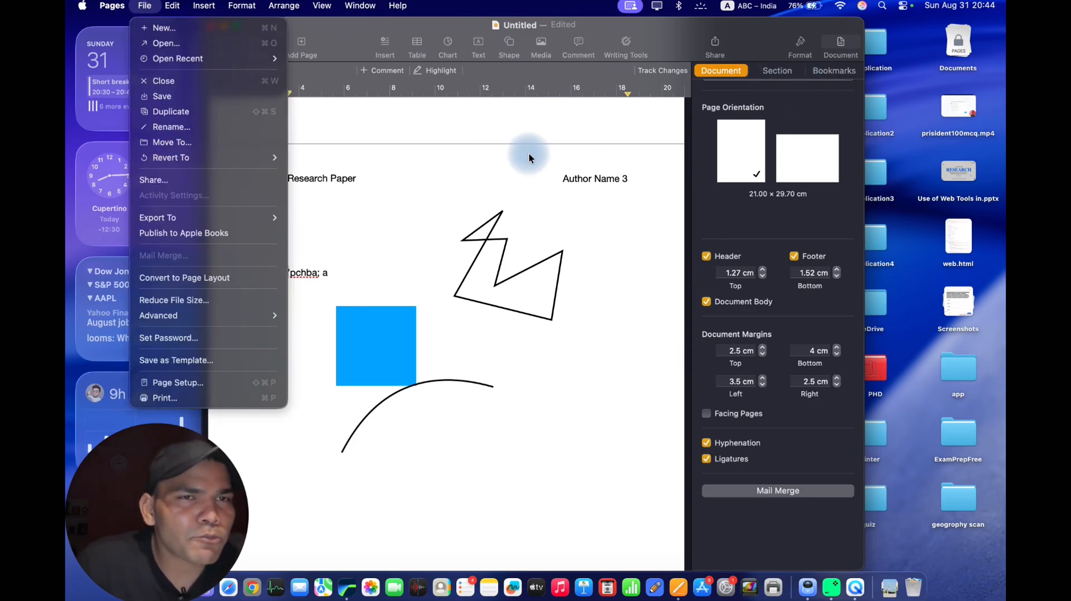
click(564, 195)
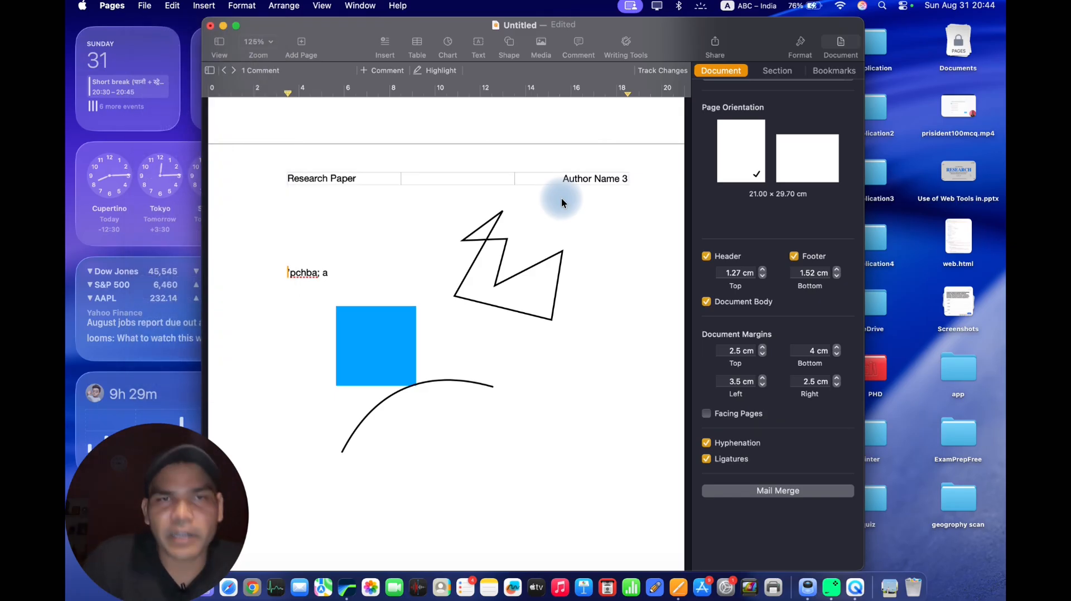